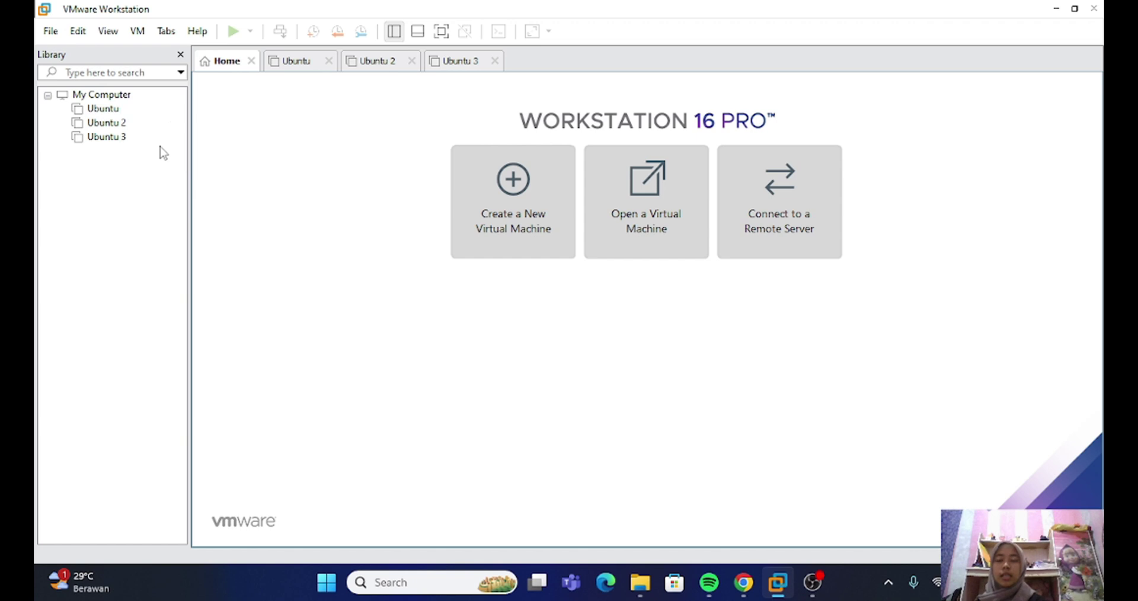
Check the MAC address in the advanced network adapter settings of the Ubuntu virtual machine, highlighting its last two octets
{"action": "left_click", "coordinate": [116, 112]}
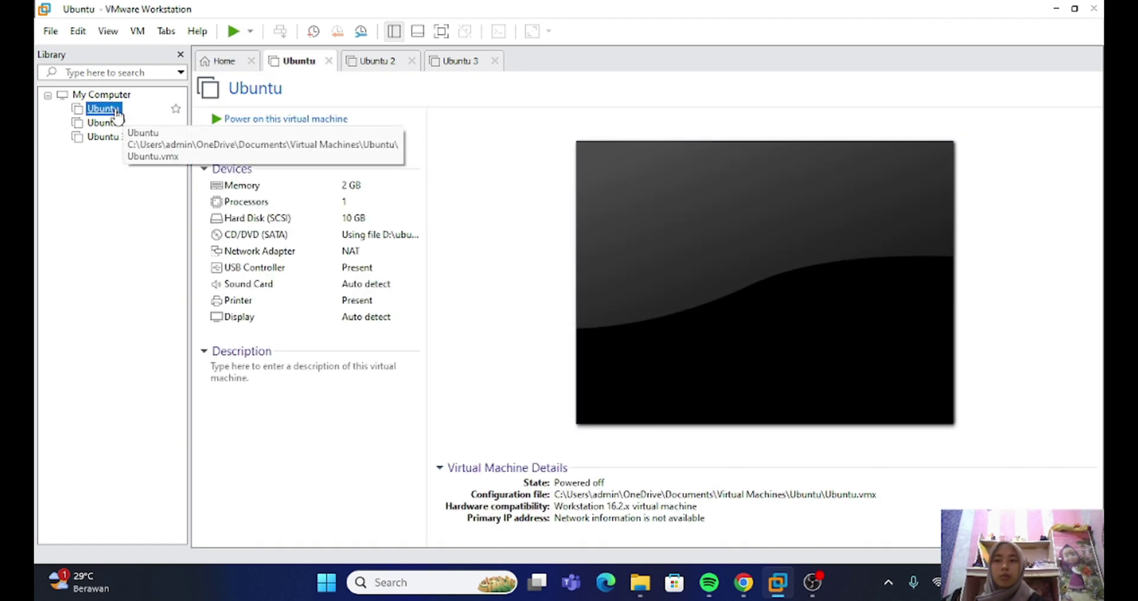
{"action": "left_click", "coordinate": [312, 258]}
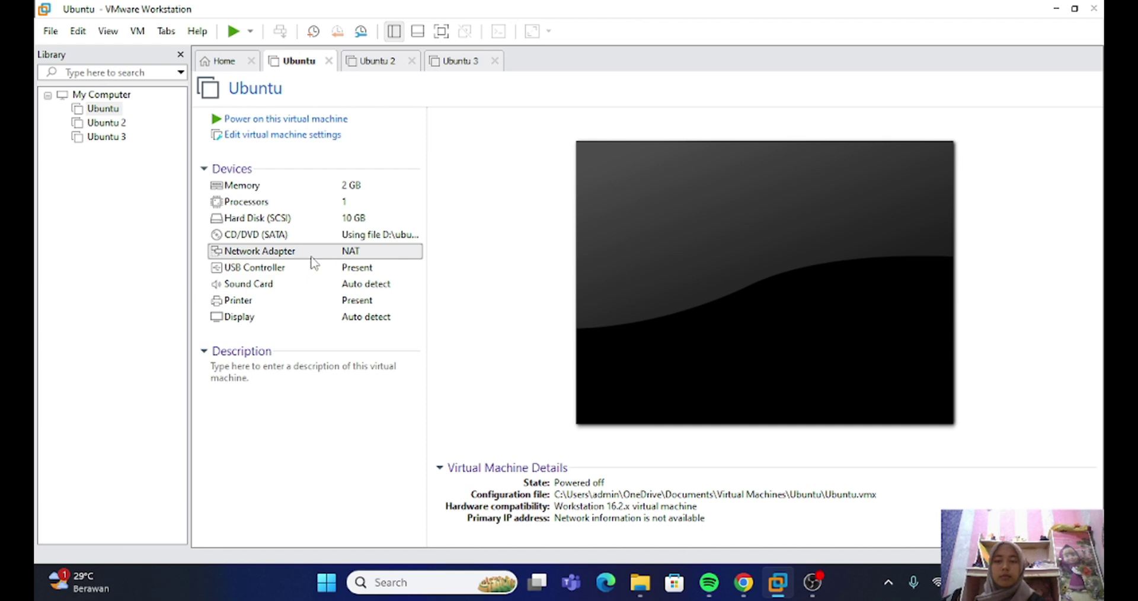
{"action": "double_click", "coordinate": [310, 255]}
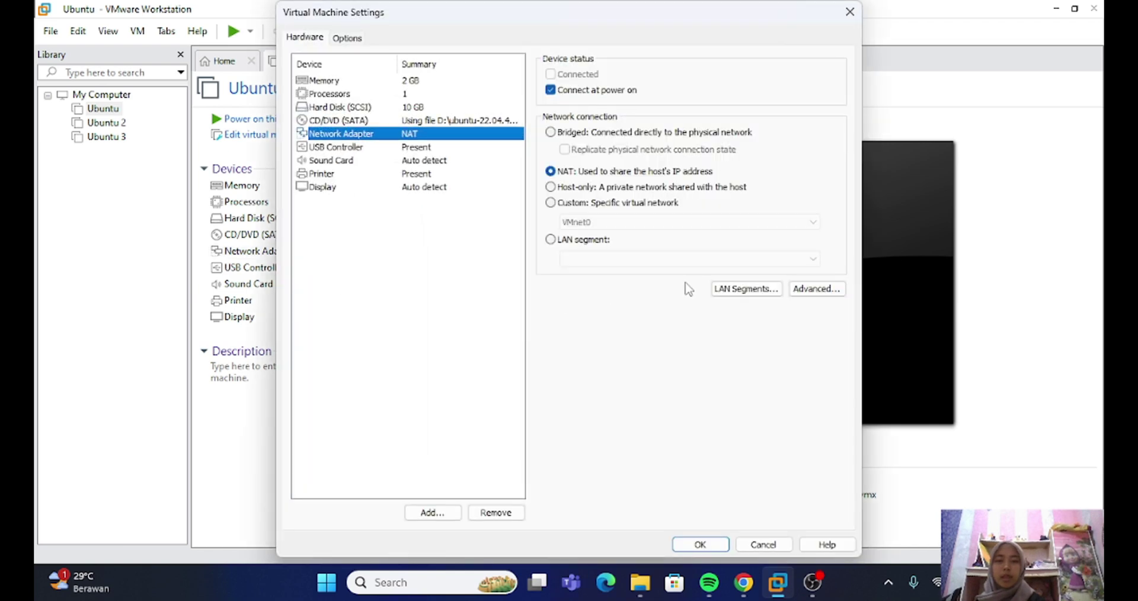
{"action": "left_click", "coordinate": [808, 292]}
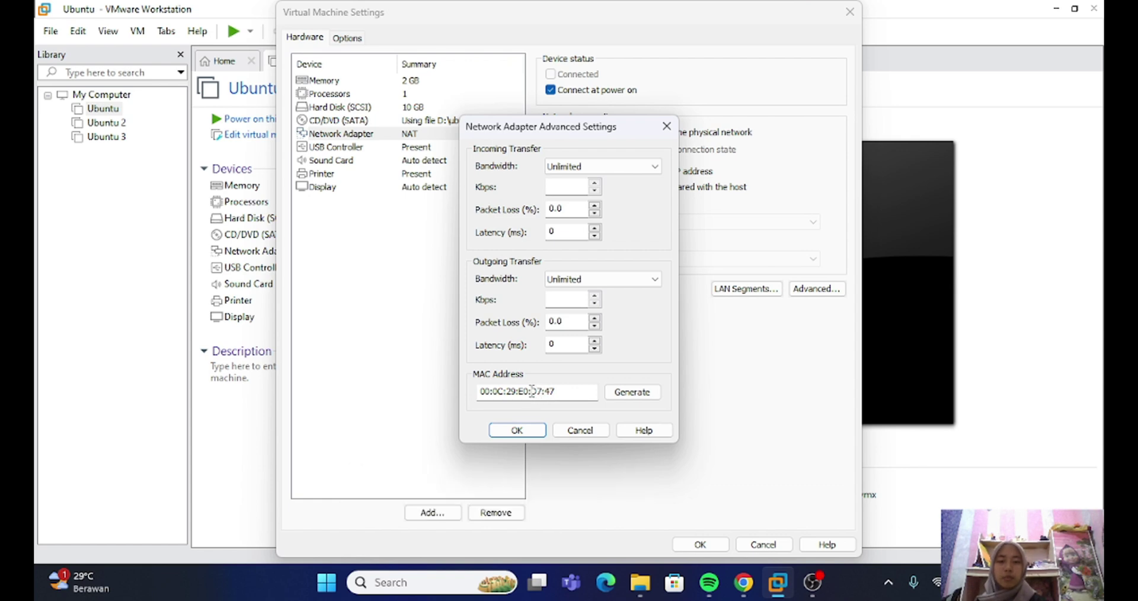
{"action": "left_click_drag", "start_coordinate": [531, 391], "coordinate": [568, 389]}
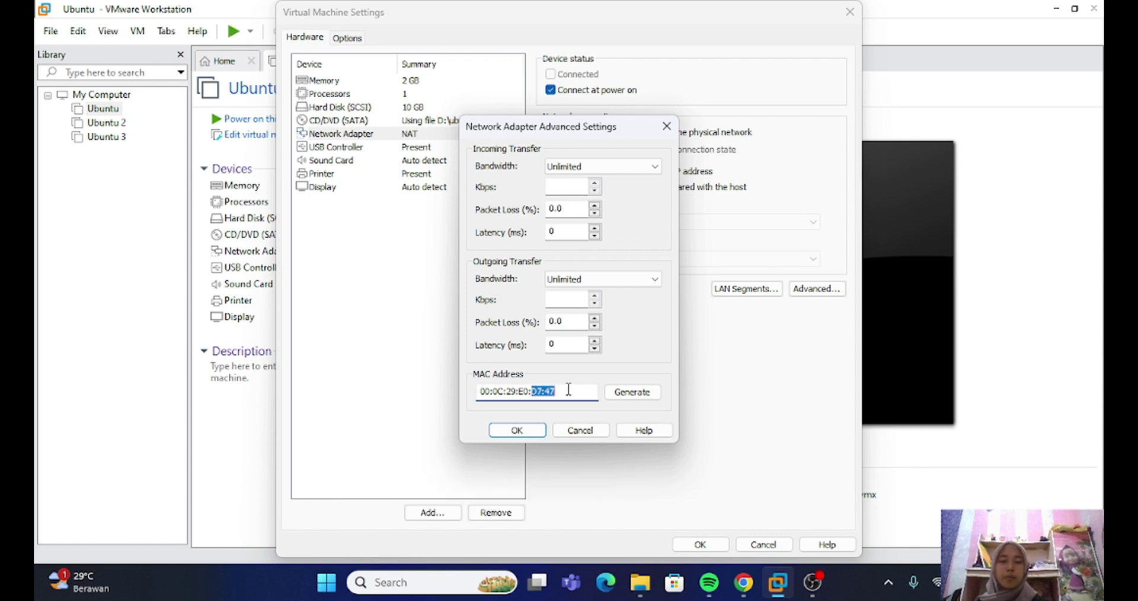
{"action": "left_click", "coordinate": [525, 431]}
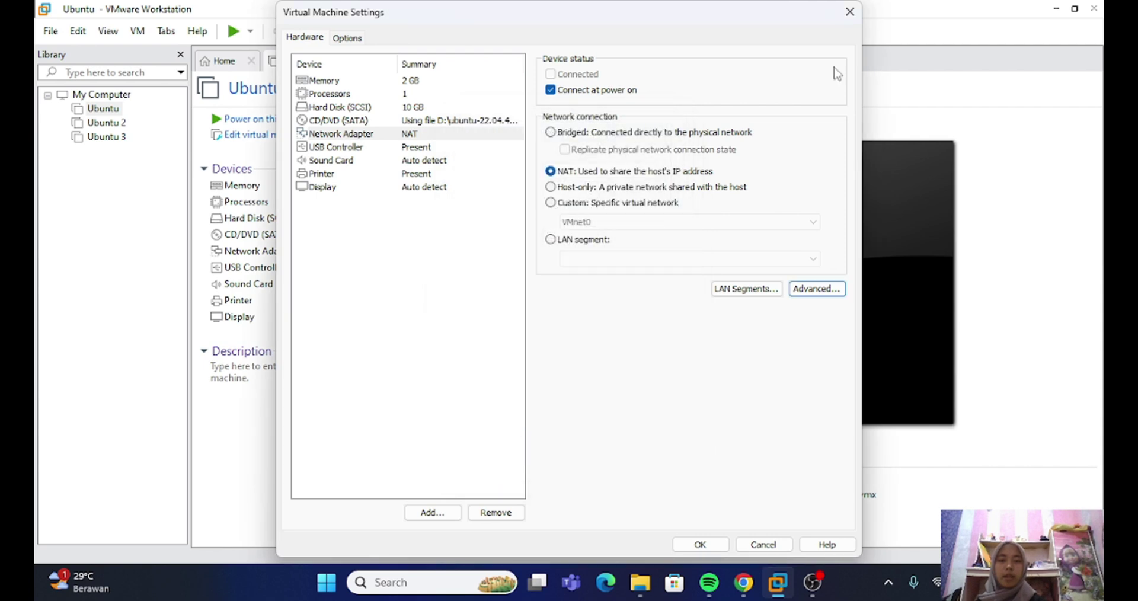
{"action": "left_click", "coordinate": [856, 23]}
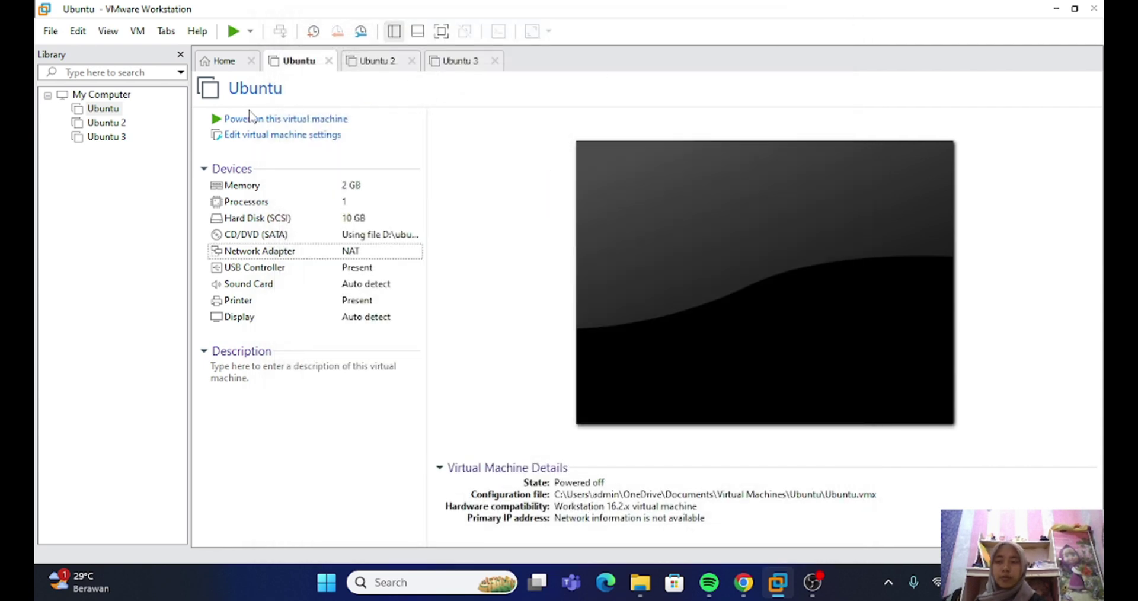
Check the MAC address in the advanced network adapter settings of Ubuntu 2, highlighting its last two octets
{"action": "left_click", "coordinate": [111, 123]}
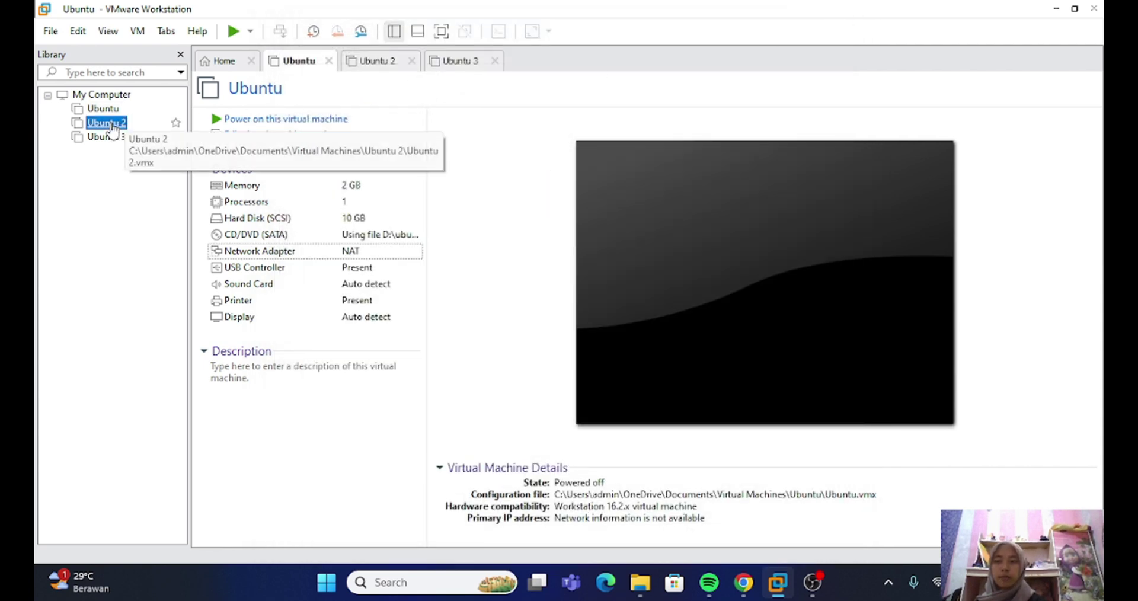
{"action": "left_click", "coordinate": [297, 254]}
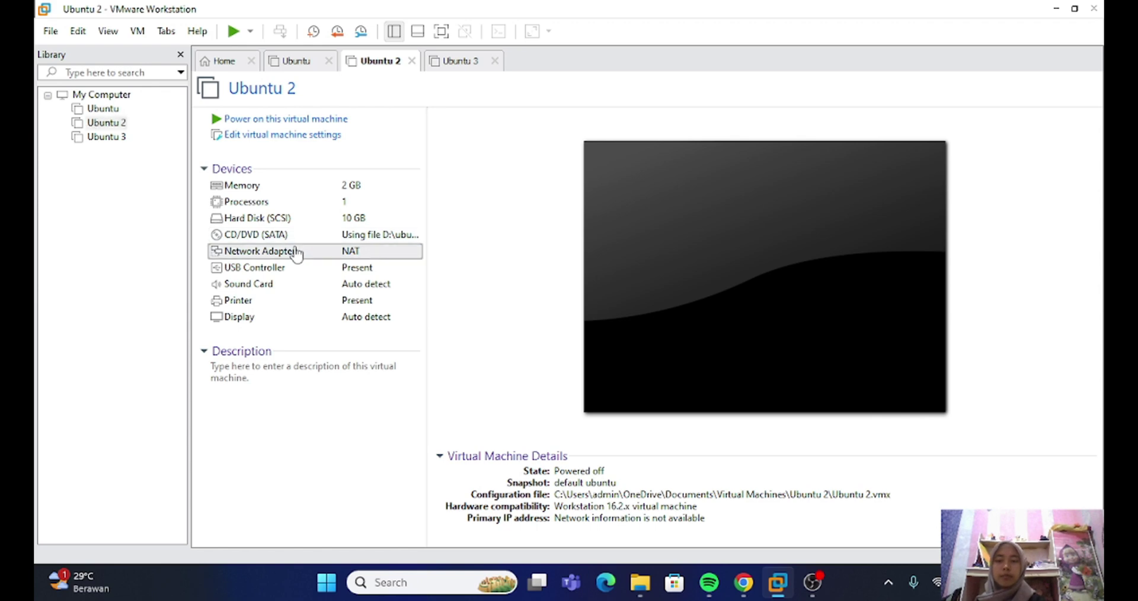
{"action": "double_click", "coordinate": [297, 254]}
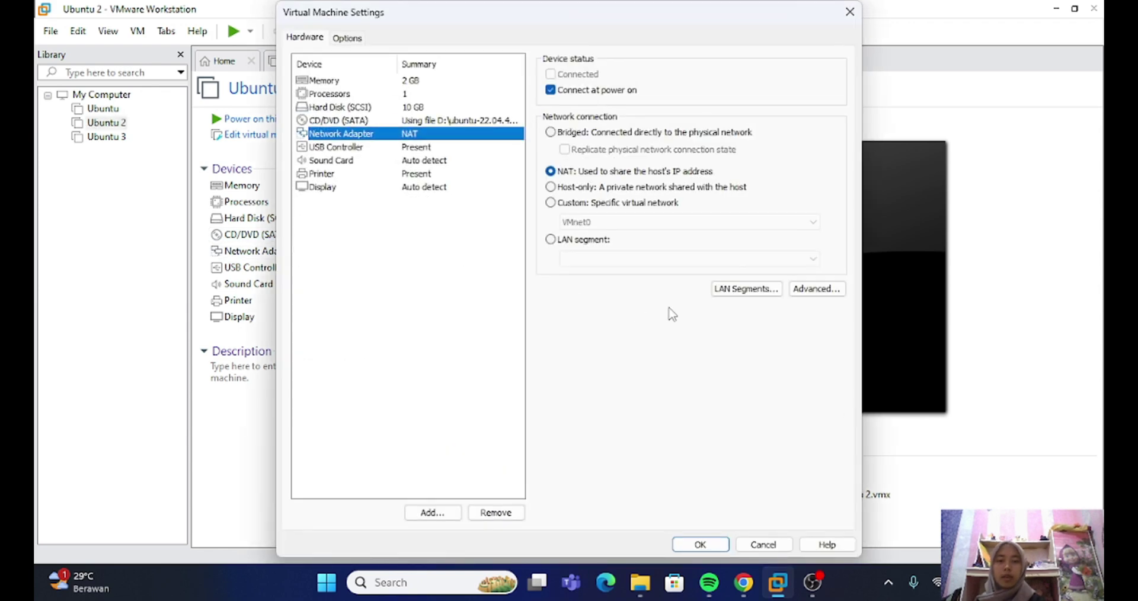
{"action": "left_click", "coordinate": [816, 289]}
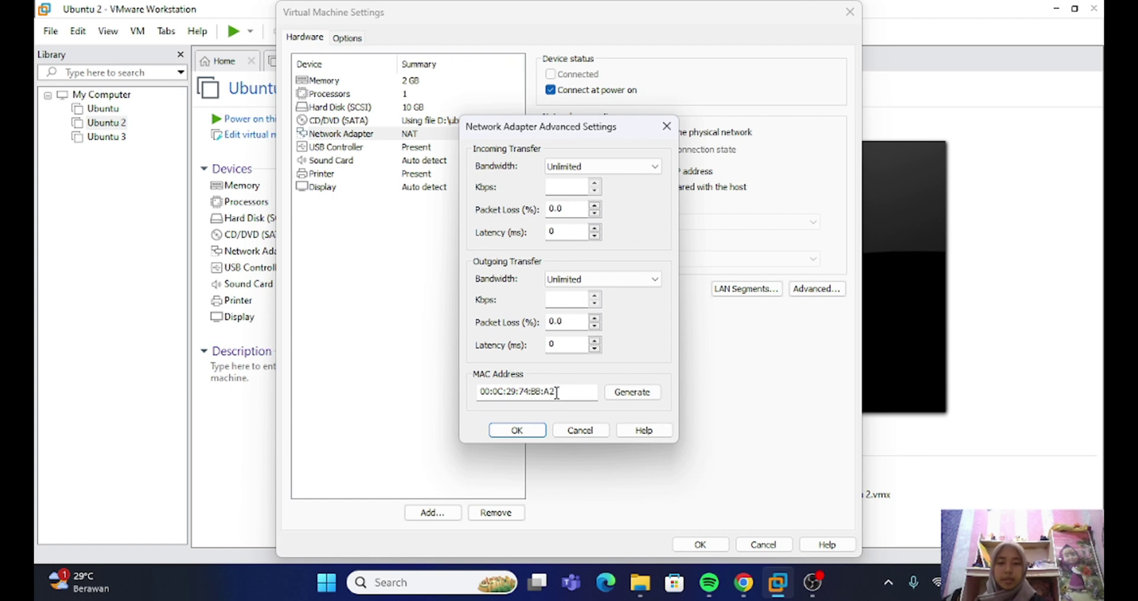
{"action": "left_click_drag", "start_coordinate": [533, 391], "coordinate": [564, 391]}
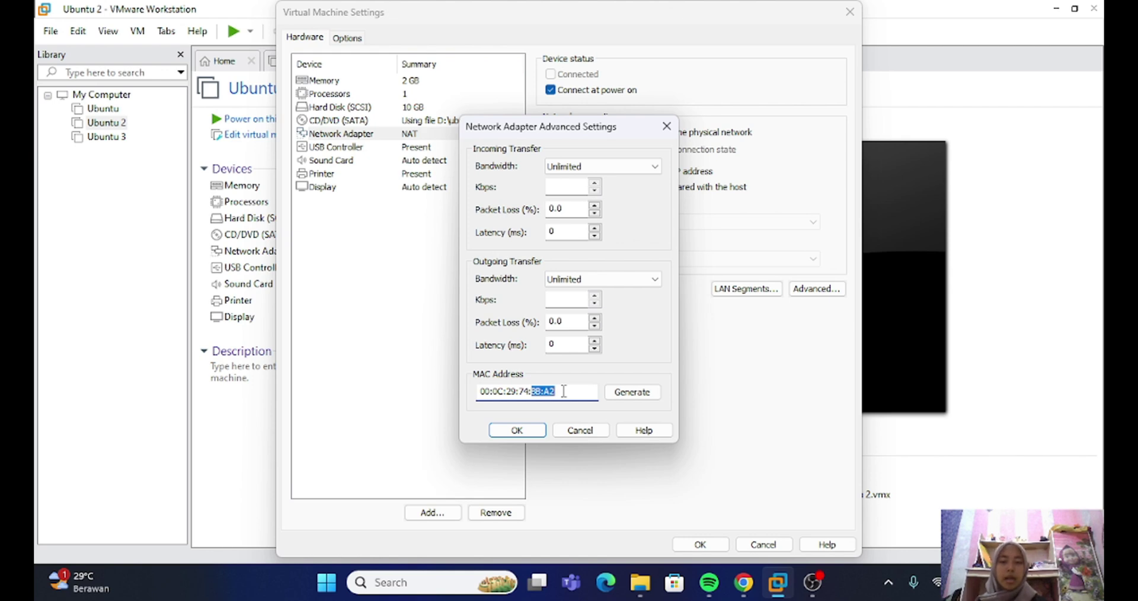
{"action": "left_click", "coordinate": [522, 430]}
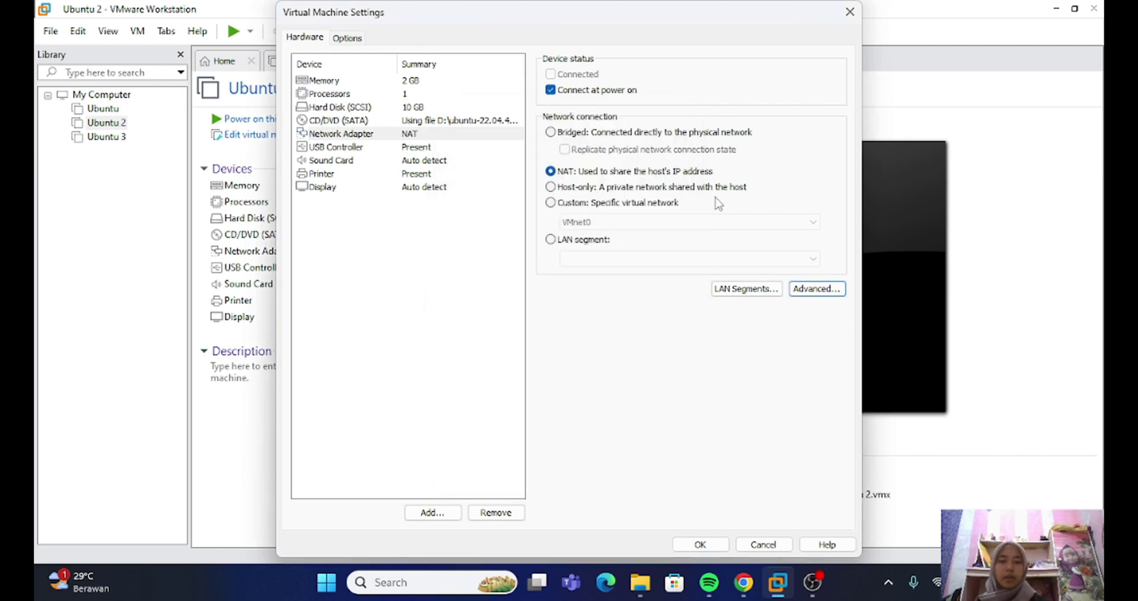
{"action": "left_click", "coordinate": [849, 12]}
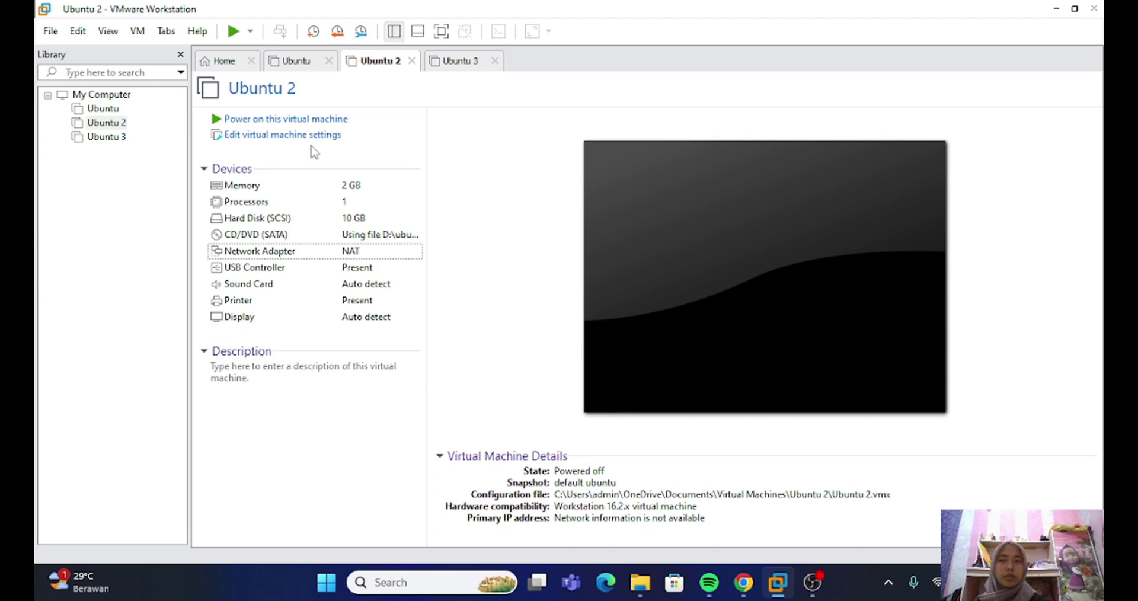
Check the MAC address in the advanced network adapter settings of Ubuntu 3, highlighting its last two octets
{"action": "left_click", "coordinate": [120, 138]}
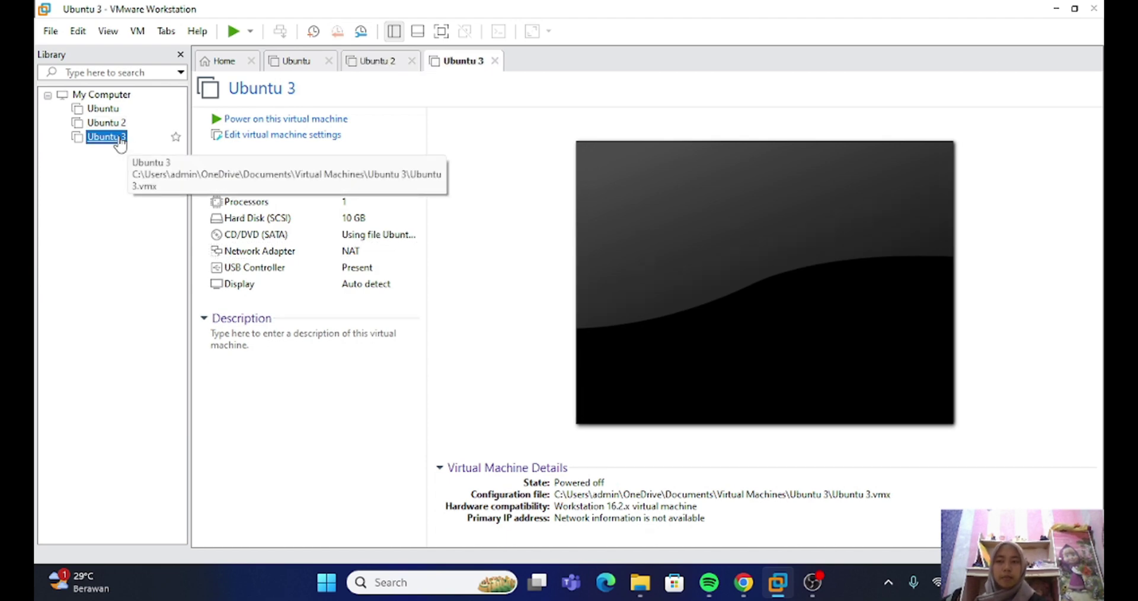
{"action": "left_click", "coordinate": [318, 255]}
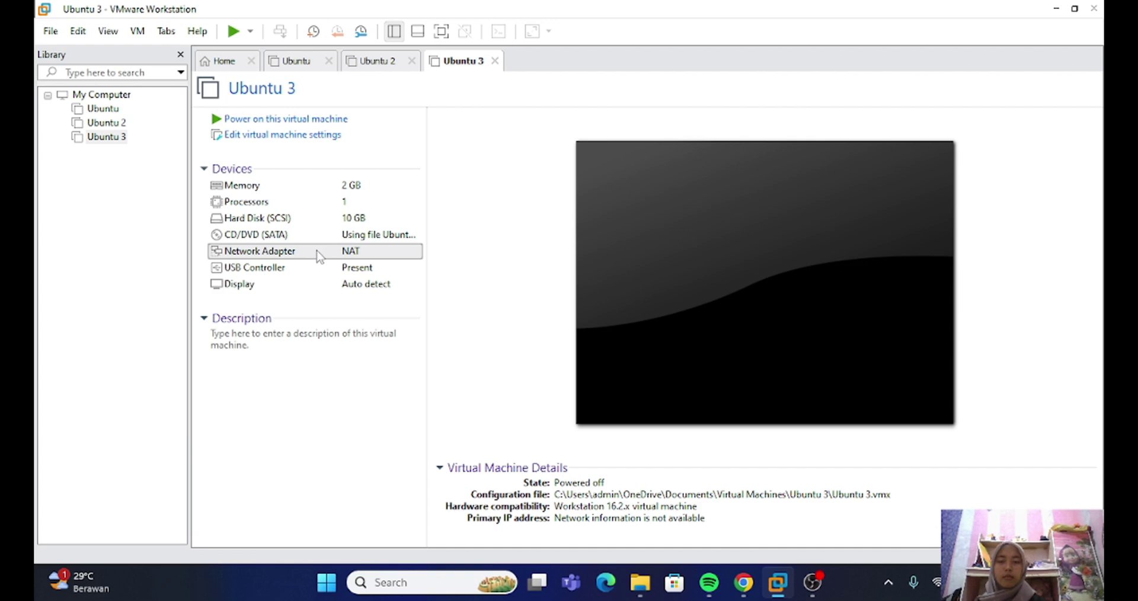
{"action": "double_click", "coordinate": [318, 255]}
{"action": "left_click", "coordinate": [808, 291]}
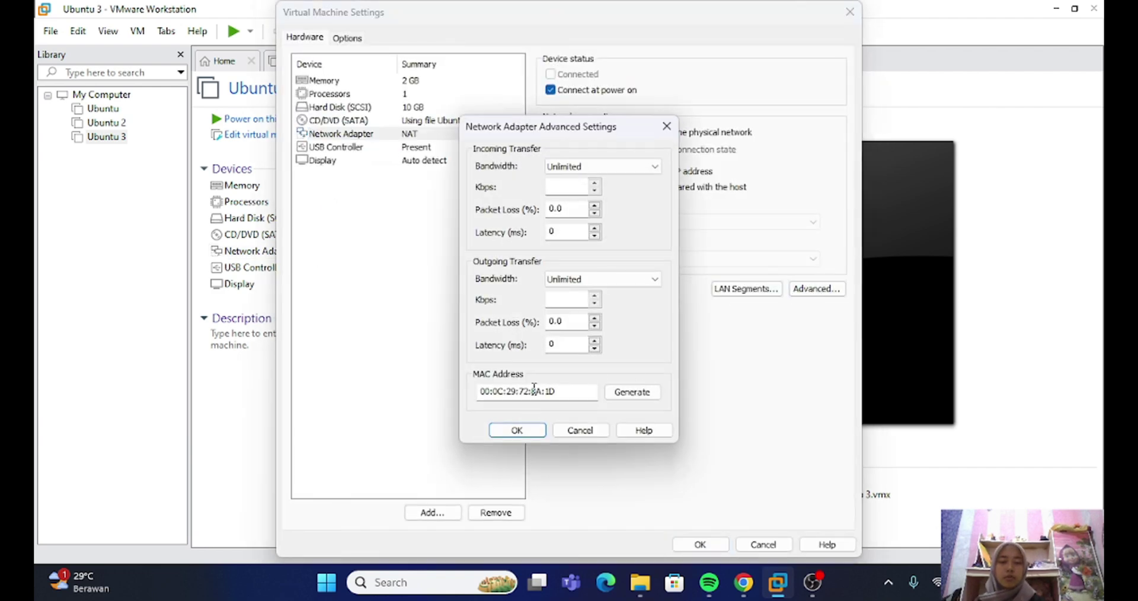
{"action": "left_click_drag", "start_coordinate": [534, 388], "coordinate": [596, 388]}
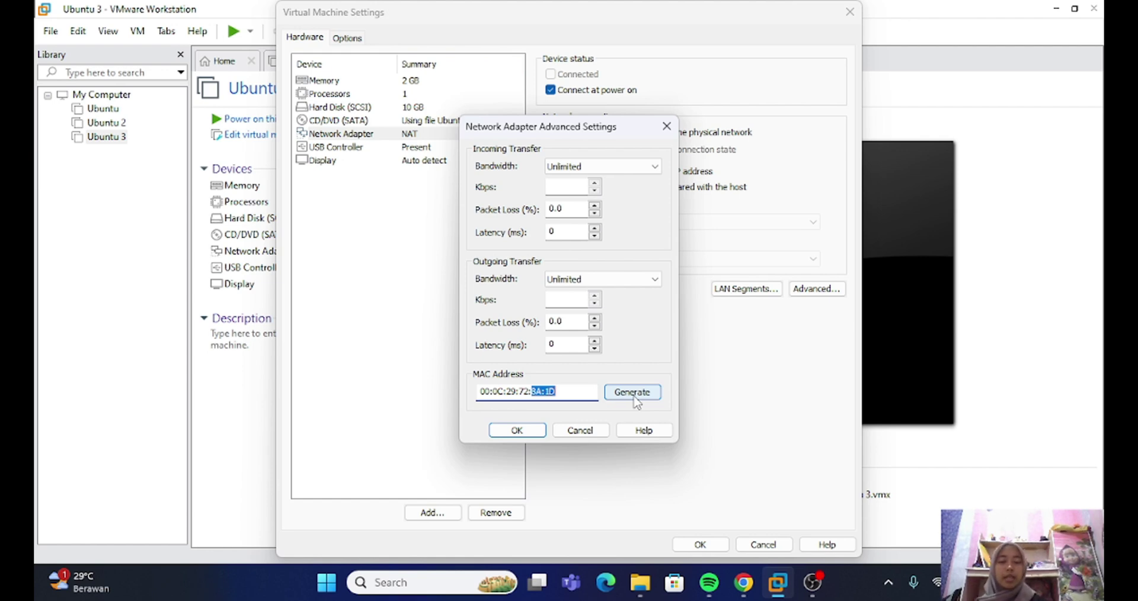
{"action": "left_click", "coordinate": [524, 431]}
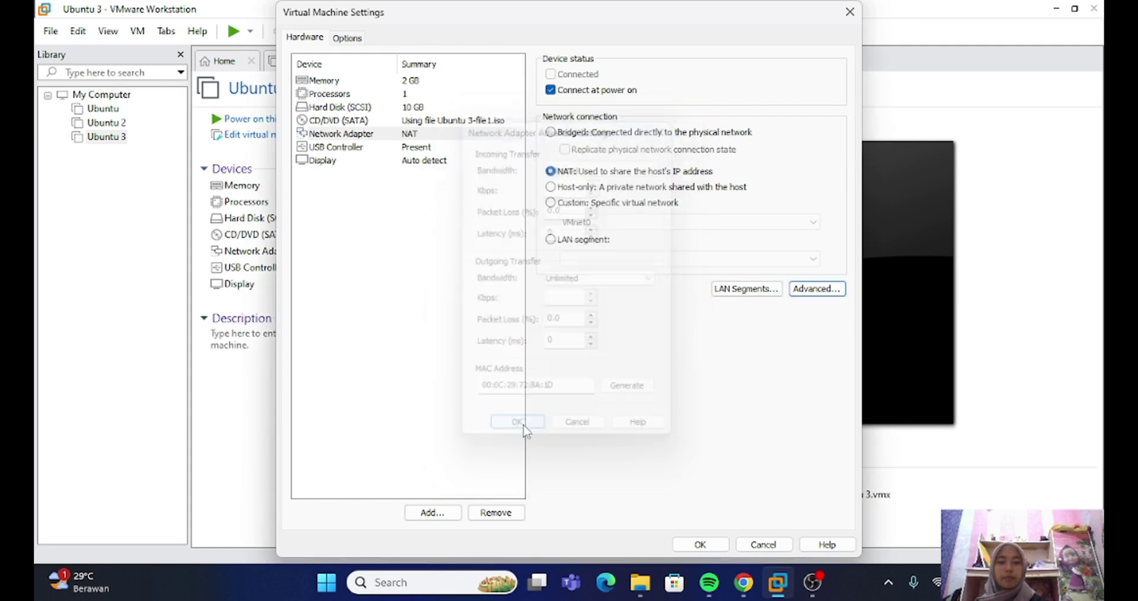
{"action": "left_click", "coordinate": [850, 12]}
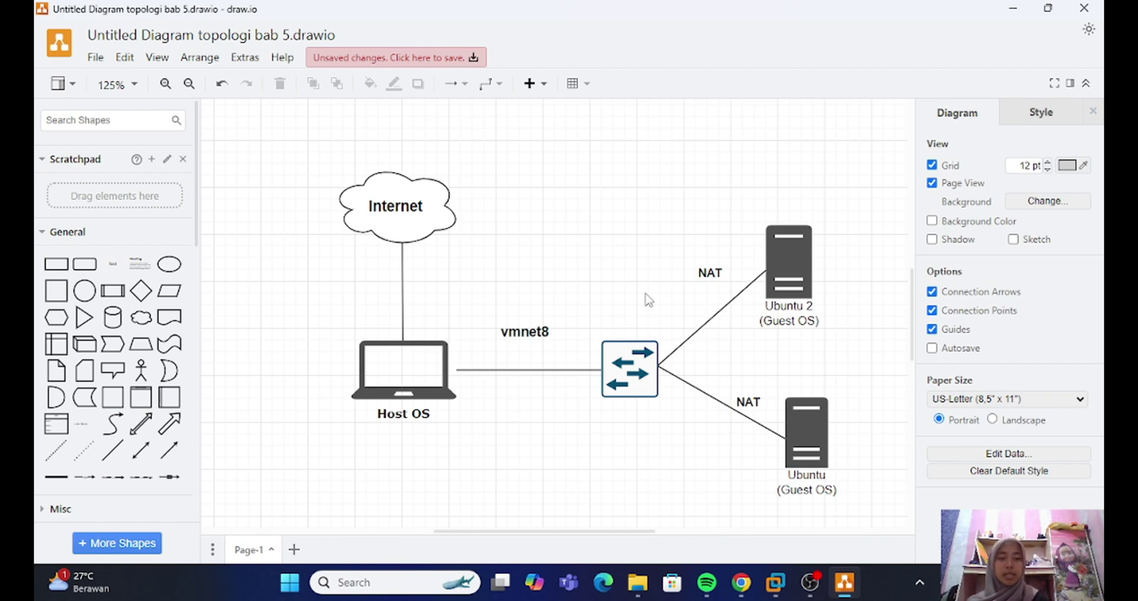
Switch from the topology diagram to VMware Workstation and review the network connection type of the Ubuntu machine's adapter
{"action": "left_click", "coordinate": [775, 583]}
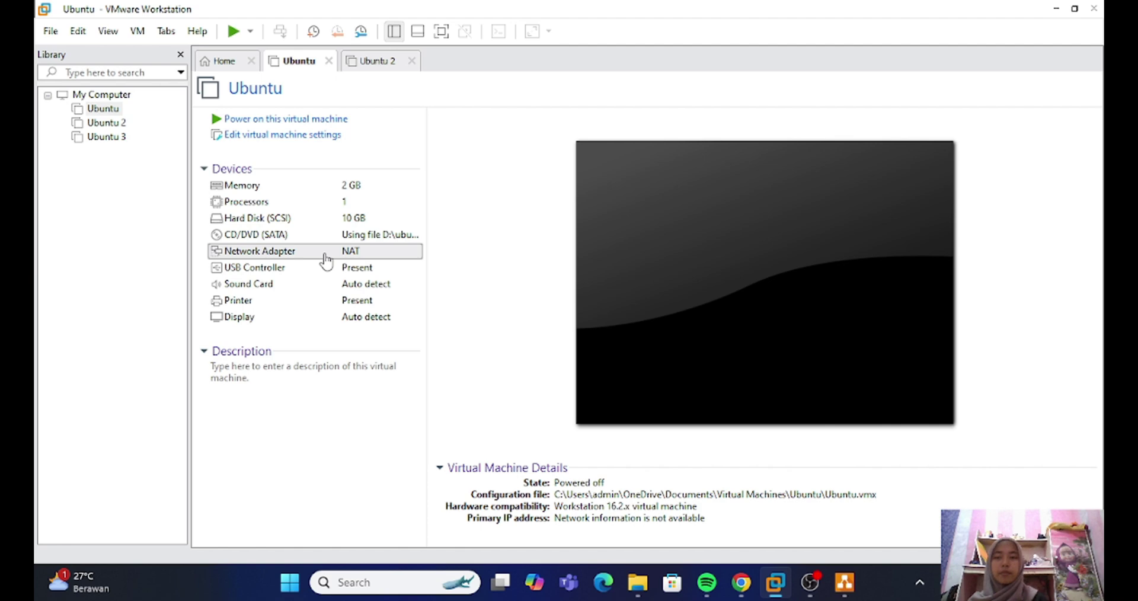
{"action": "double_click", "coordinate": [324, 259]}
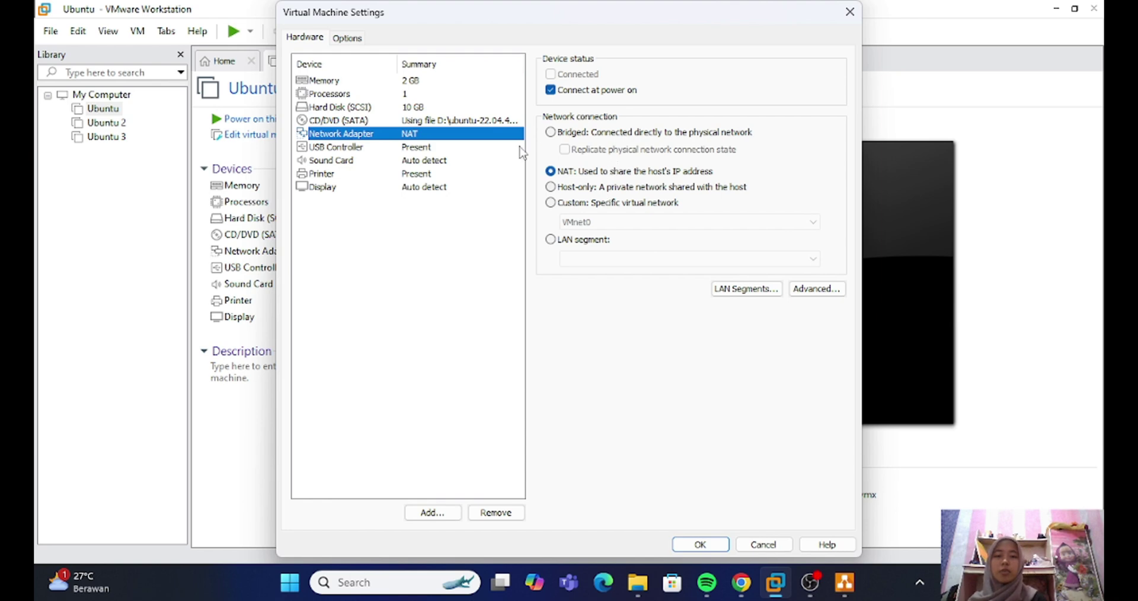
{"action": "left_click", "coordinate": [701, 544]}
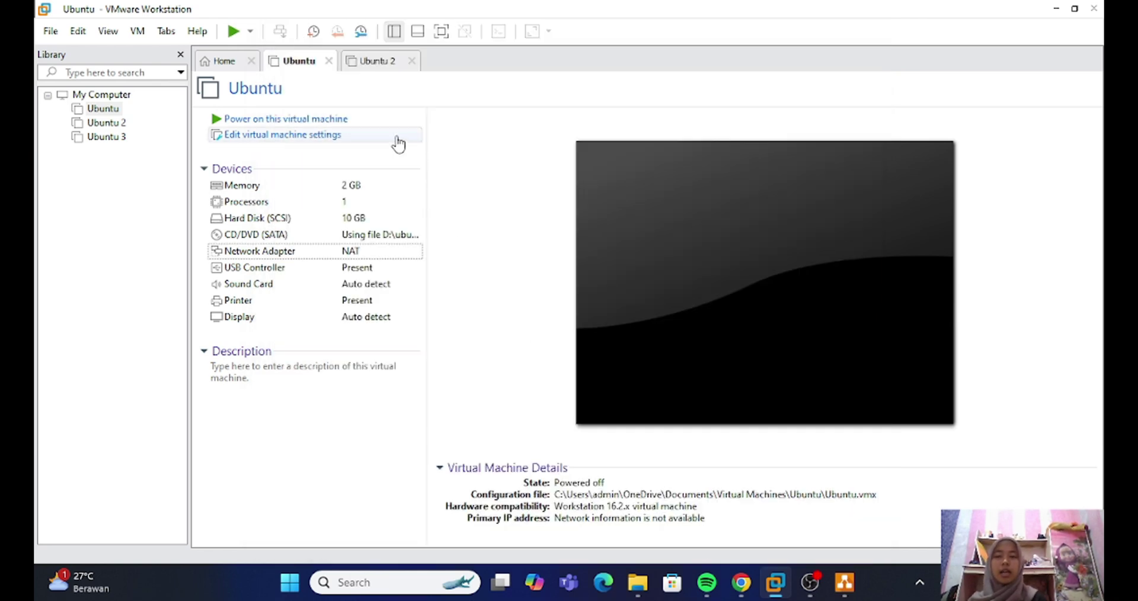
Examine the subnet address and mask of VMnet8 in the Virtual Network Editor
{"action": "left_click", "coordinate": [79, 32]}
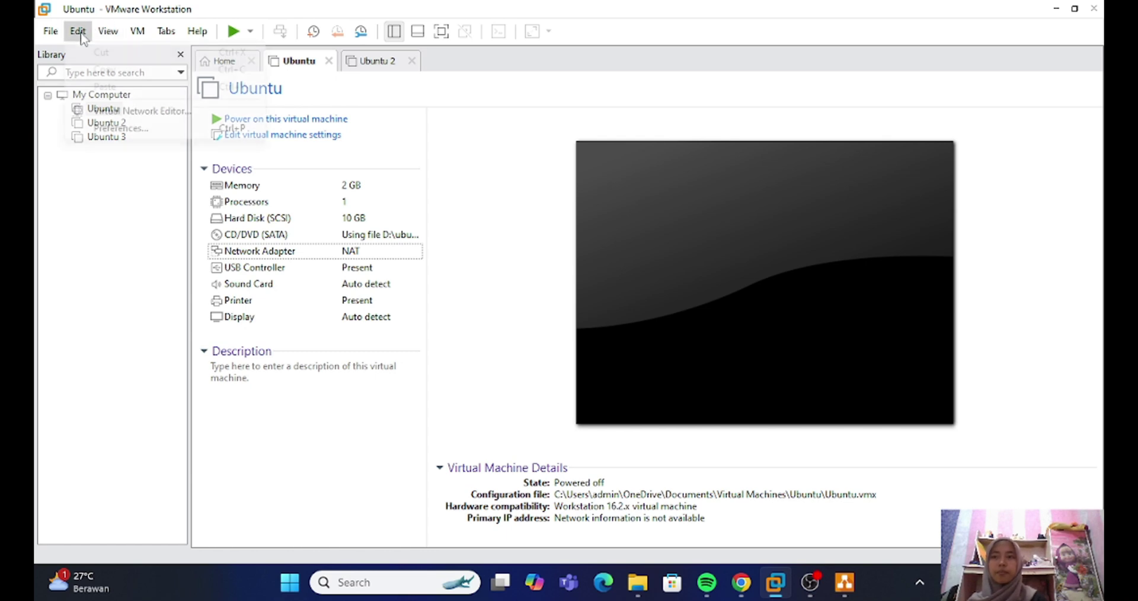
{"action": "left_click", "coordinate": [153, 112]}
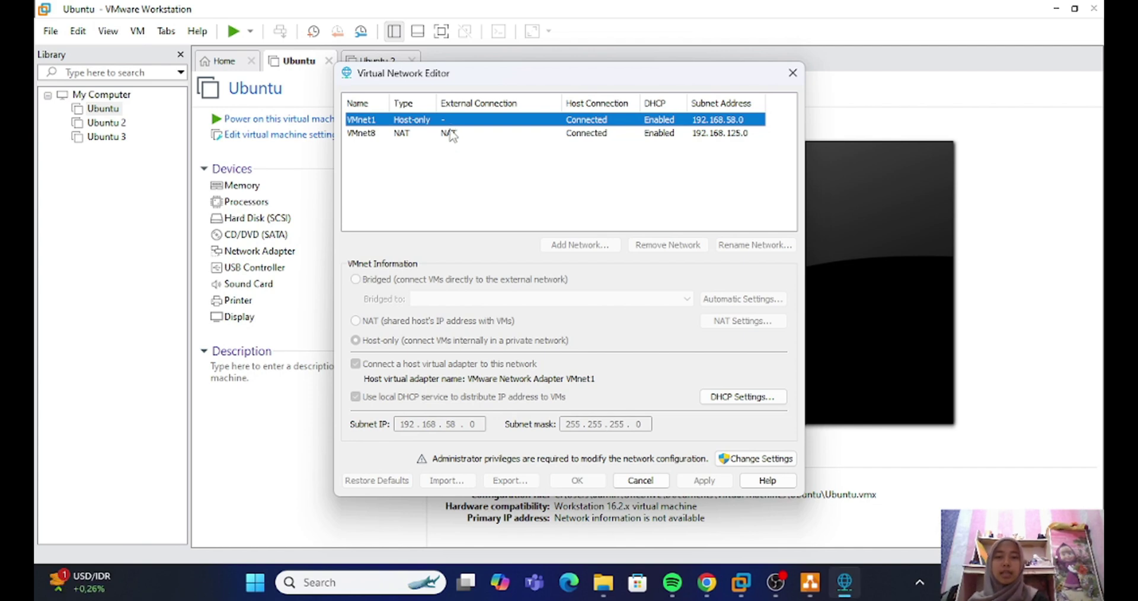
{"action": "left_click", "coordinate": [452, 135]}
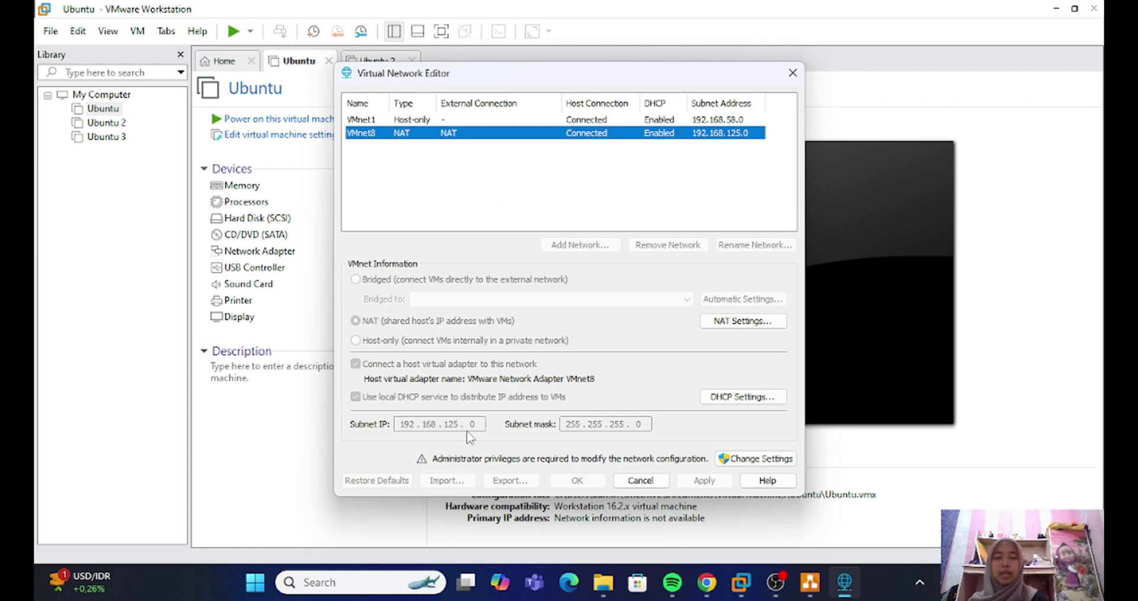
Open the host's network adapter list through the Network and Sharing Center in the Windows Control Panel
{"action": "left_click", "coordinate": [418, 562]}
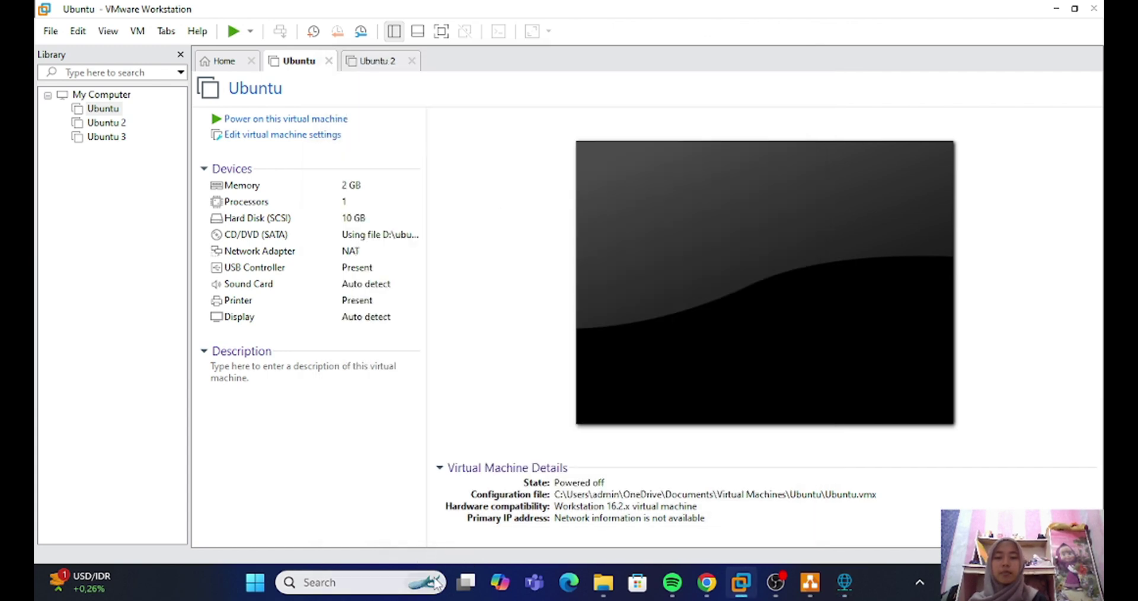
{"action": "left_click", "coordinate": [437, 584]}
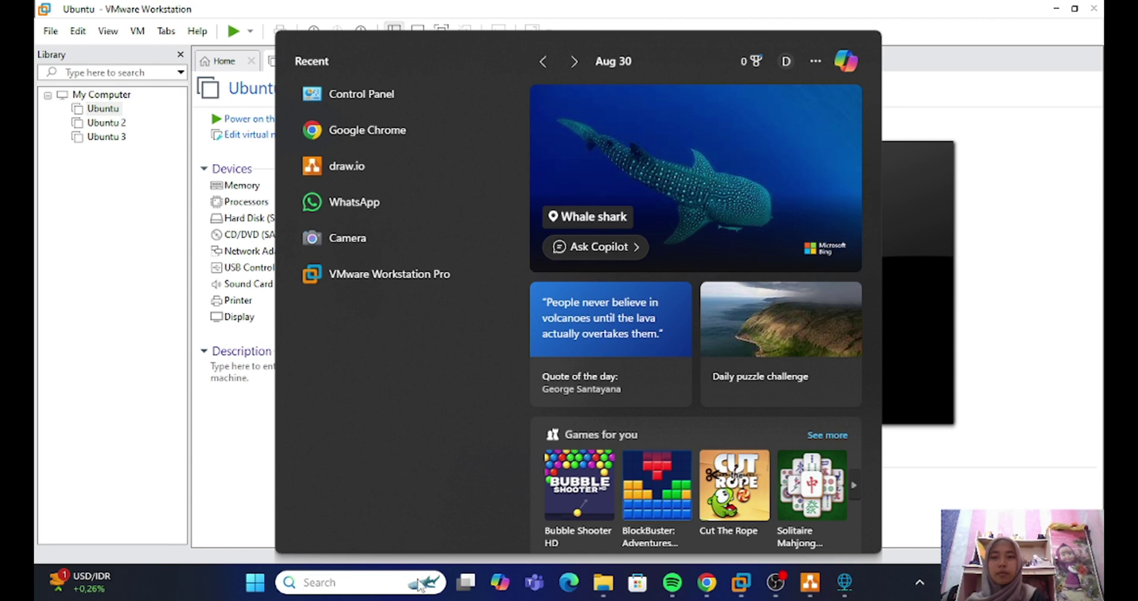
{"action": "type", "text": "d"}
{"action": "key", "text": "Escape"}
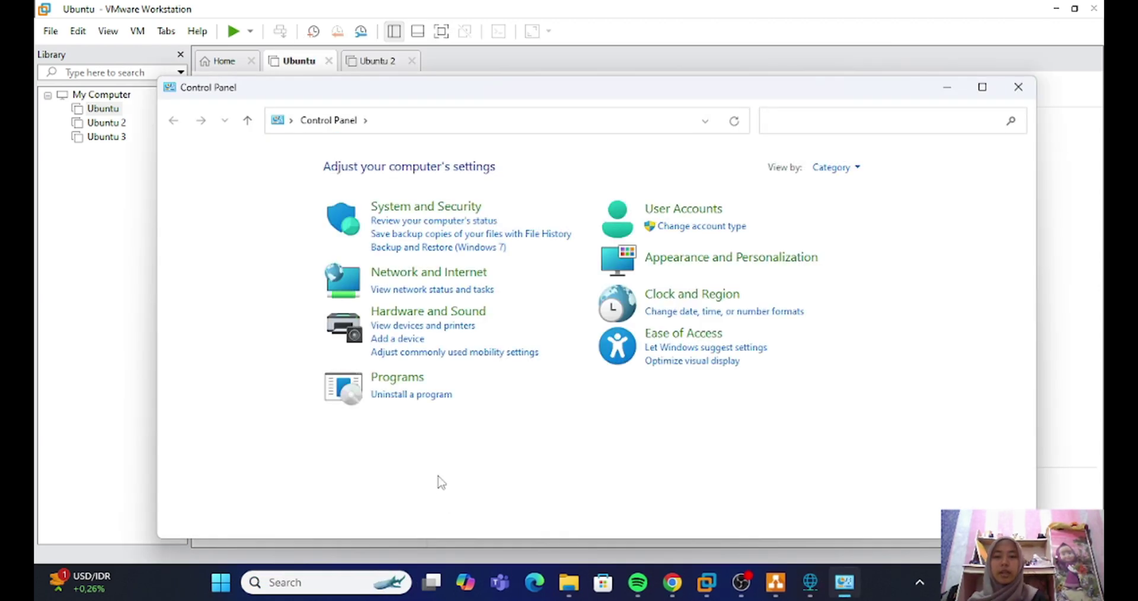
{"action": "left_click", "coordinate": [427, 275]}
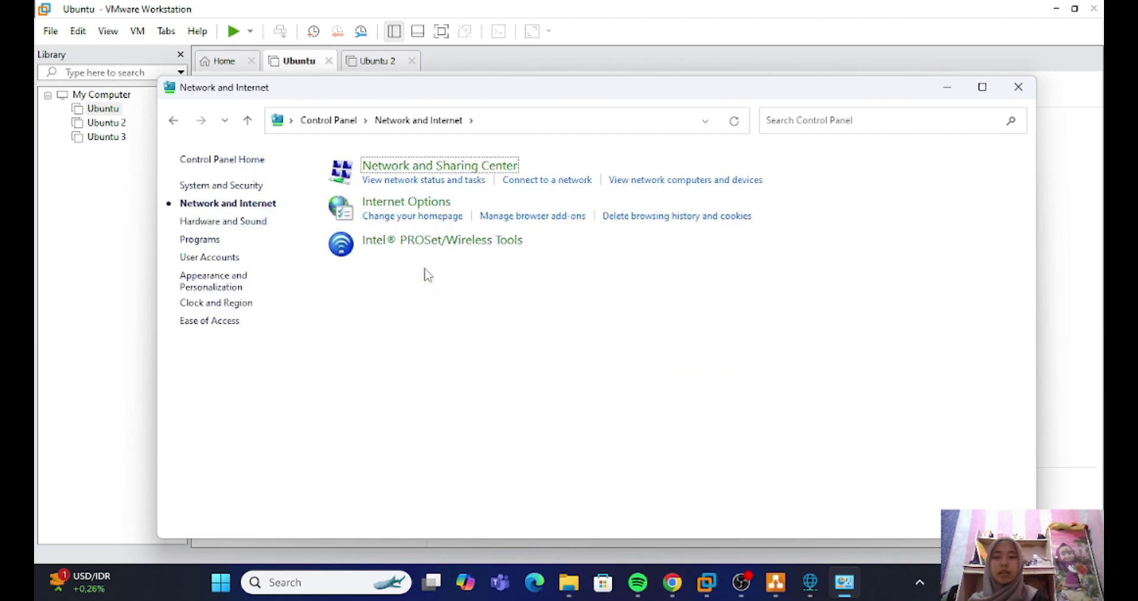
{"action": "left_click", "coordinate": [461, 179]}
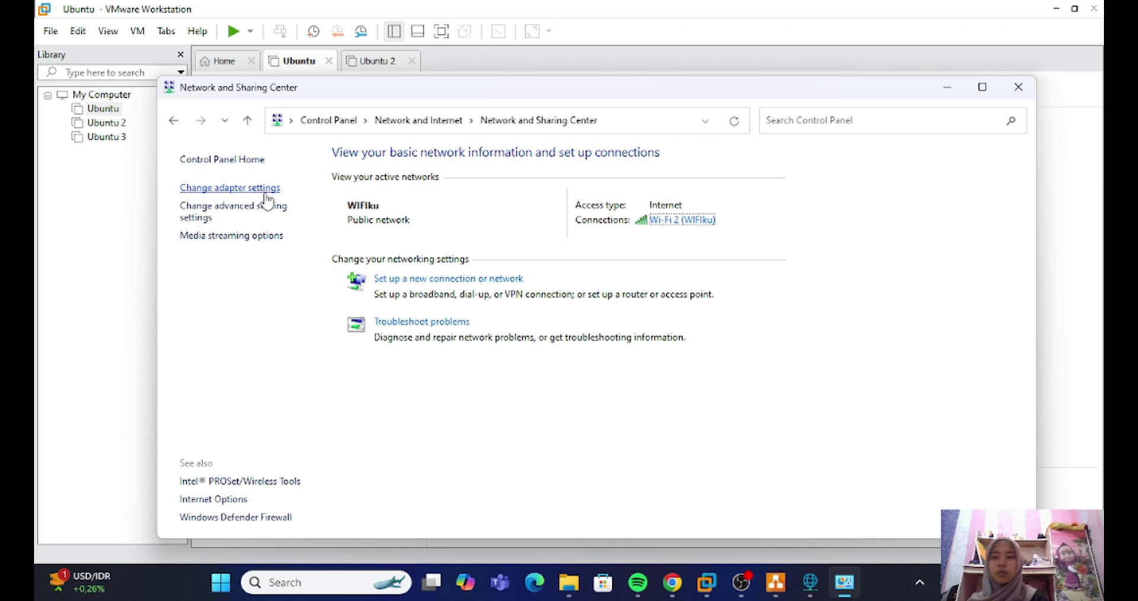
{"action": "left_click", "coordinate": [265, 196]}
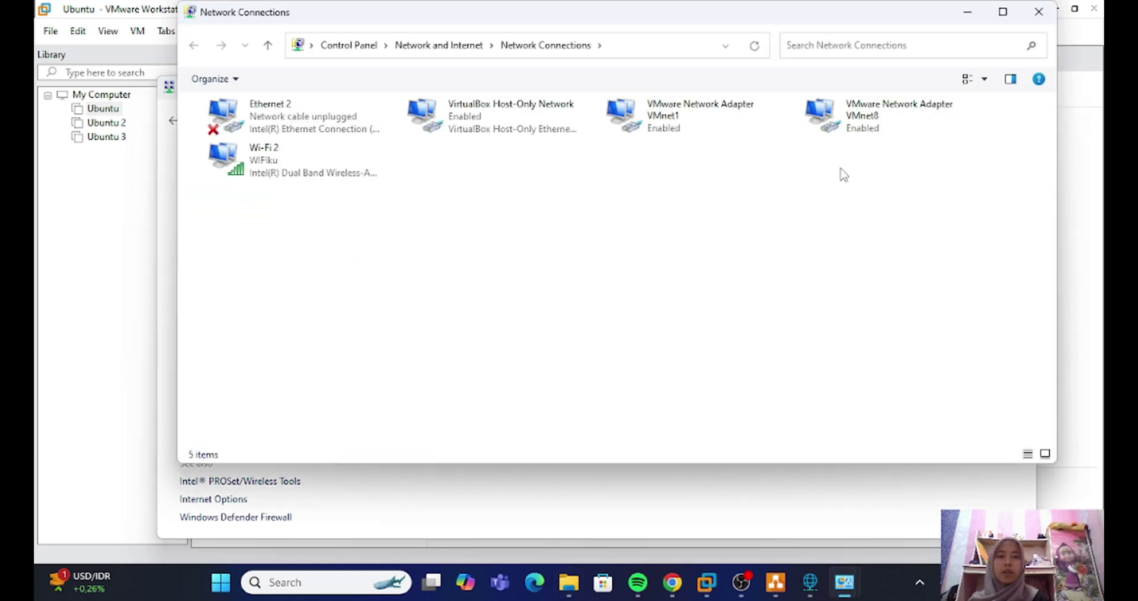
Examine the IPv4 address in the connection details of the host's VMware Network Adapter VMnet8
{"action": "double_click", "coordinate": [882, 126]}
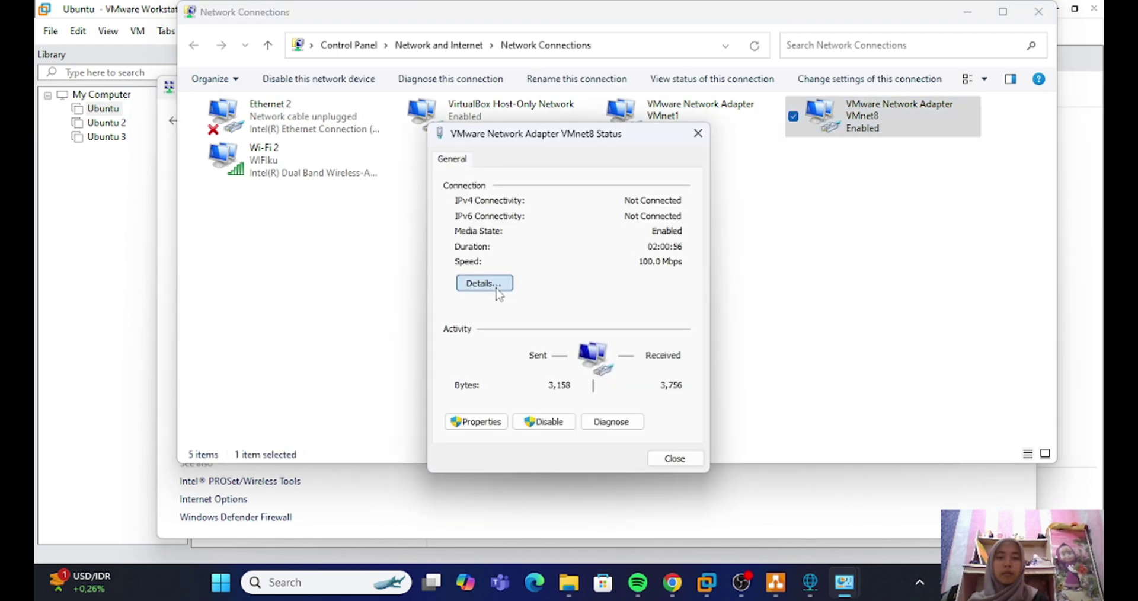
{"action": "left_click", "coordinate": [496, 284]}
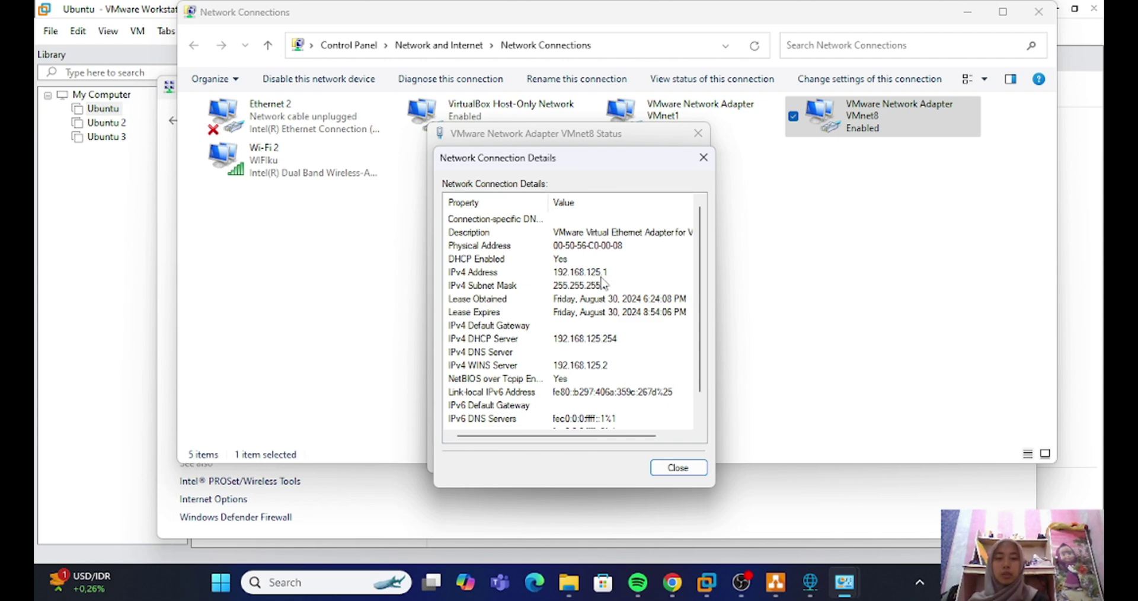
{"action": "left_click", "coordinate": [675, 468]}
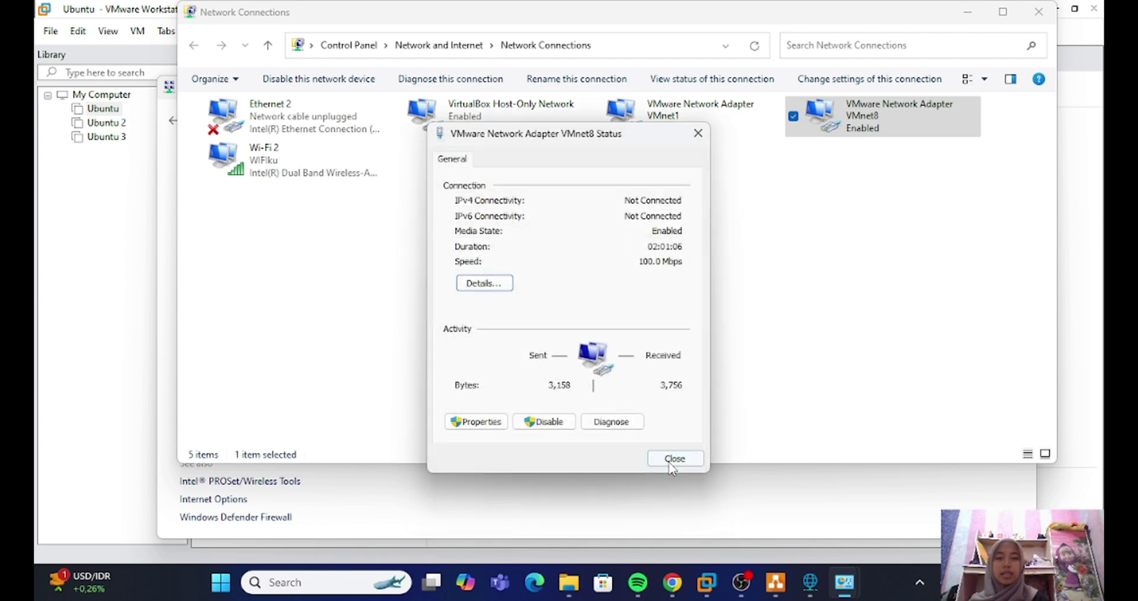
Close the VMnet8 status window, switch to the draw.io topology diagram and review the vmnet8 and Ubuntu 2 address labels
{"action": "left_click", "coordinate": [698, 134]}
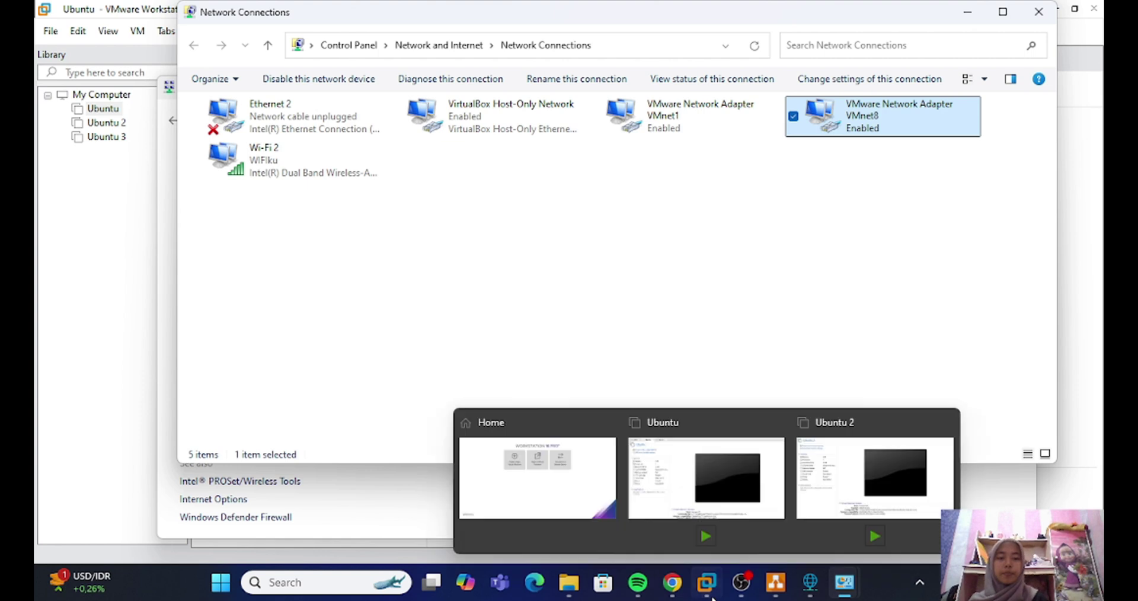
{"action": "left_click", "coordinate": [775, 587]}
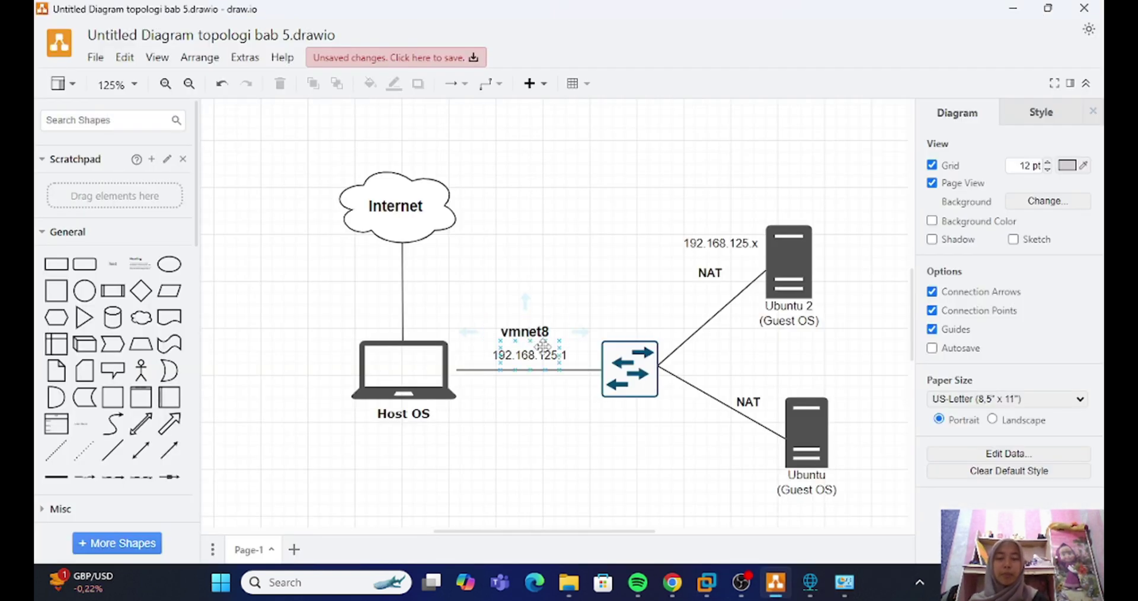
{"action": "left_click", "coordinate": [507, 370]}
{"action": "left_click", "coordinate": [501, 410]}
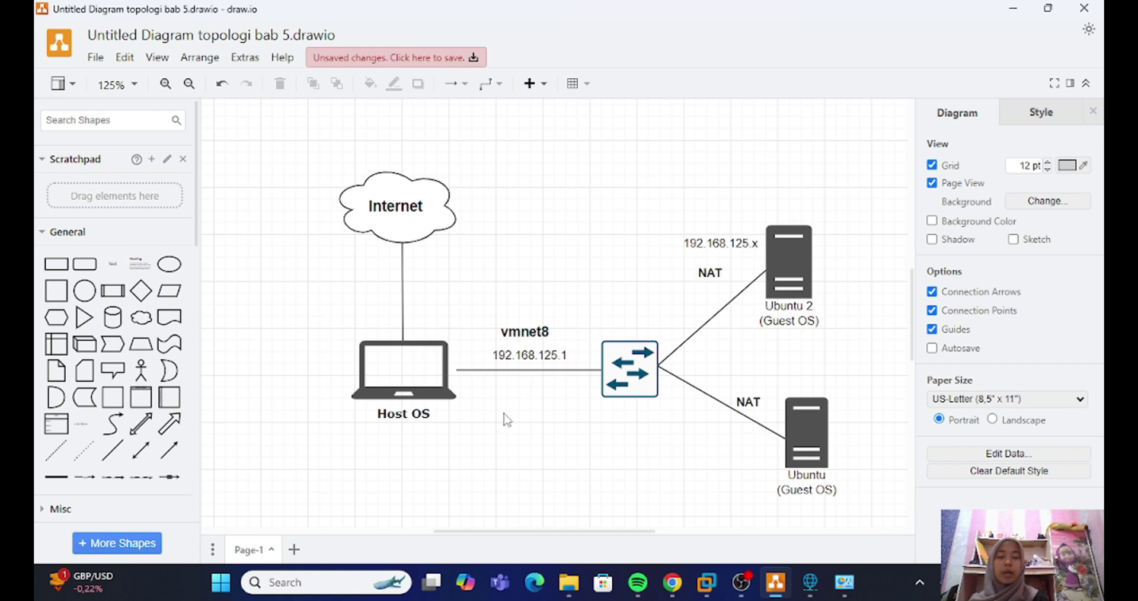
{"action": "left_click", "coordinate": [508, 370]}
{"action": "left_click", "coordinate": [546, 411]}
{"action": "left_click", "coordinate": [741, 246]}
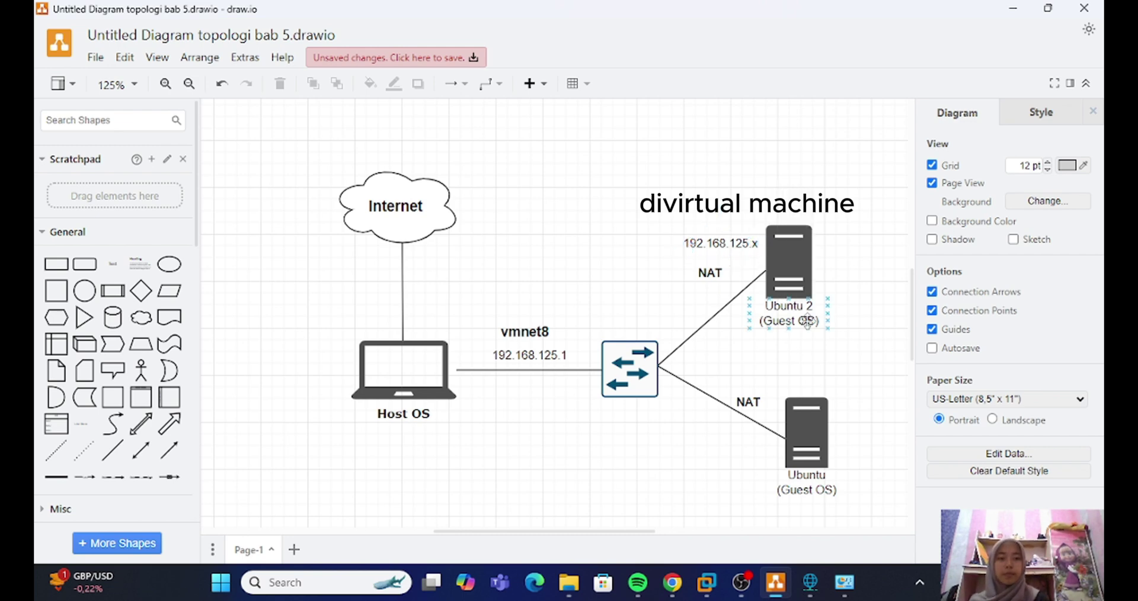
{"action": "key", "text": "ctrl+z"}
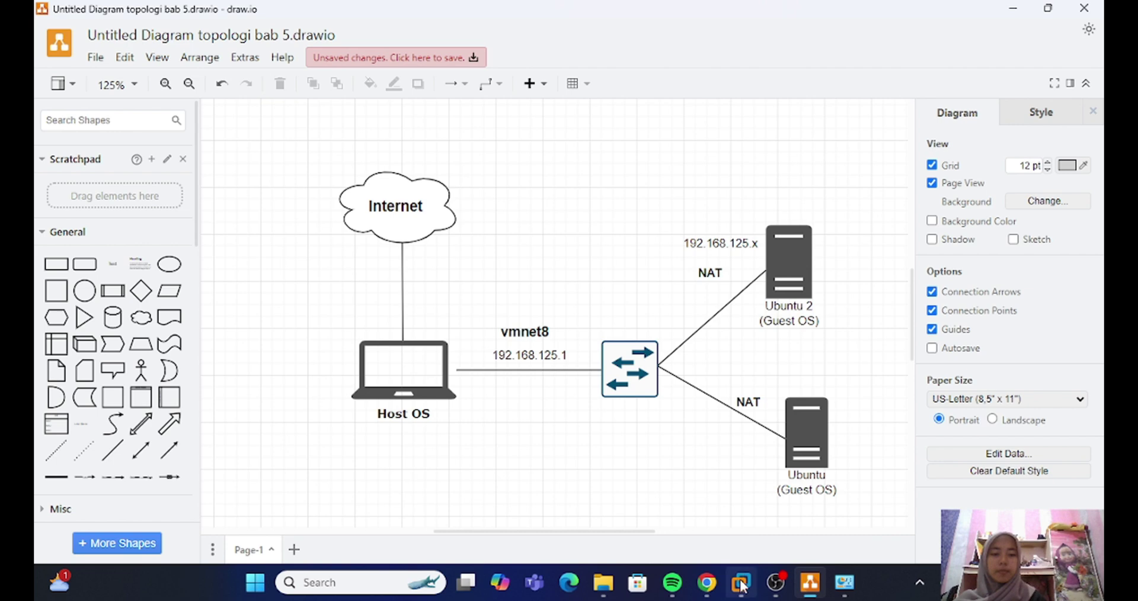
Switch to VMware Workstation, power on the Ubuntu virtual machine and direct input to its console
{"action": "mouse_move", "coordinate": [743, 585]}
{"action": "left_click", "coordinate": [737, 522]}
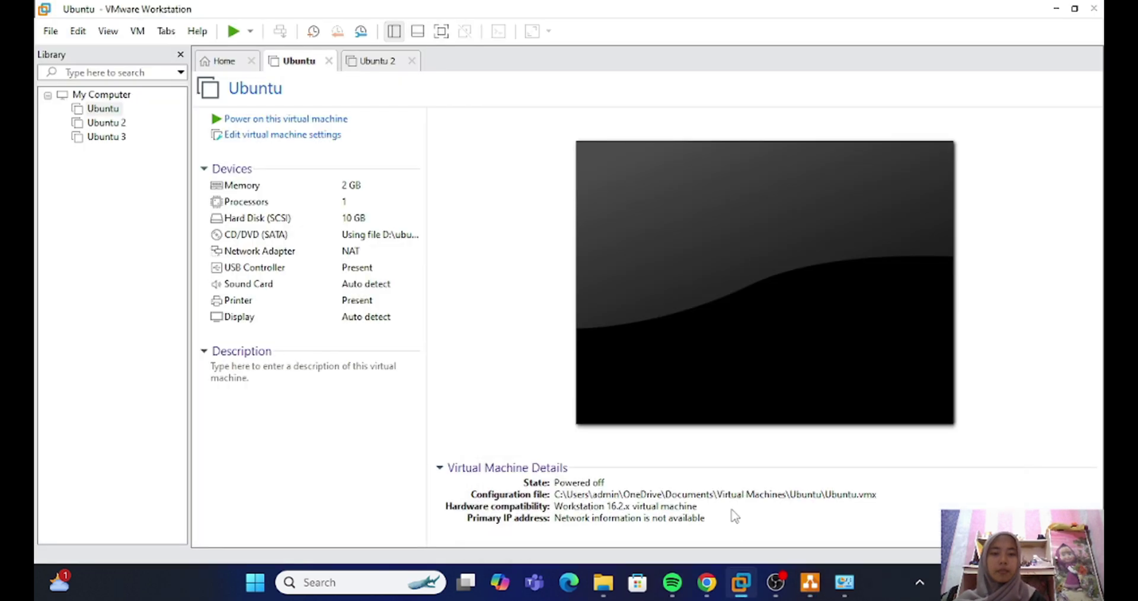
{"action": "left_click", "coordinate": [337, 121]}
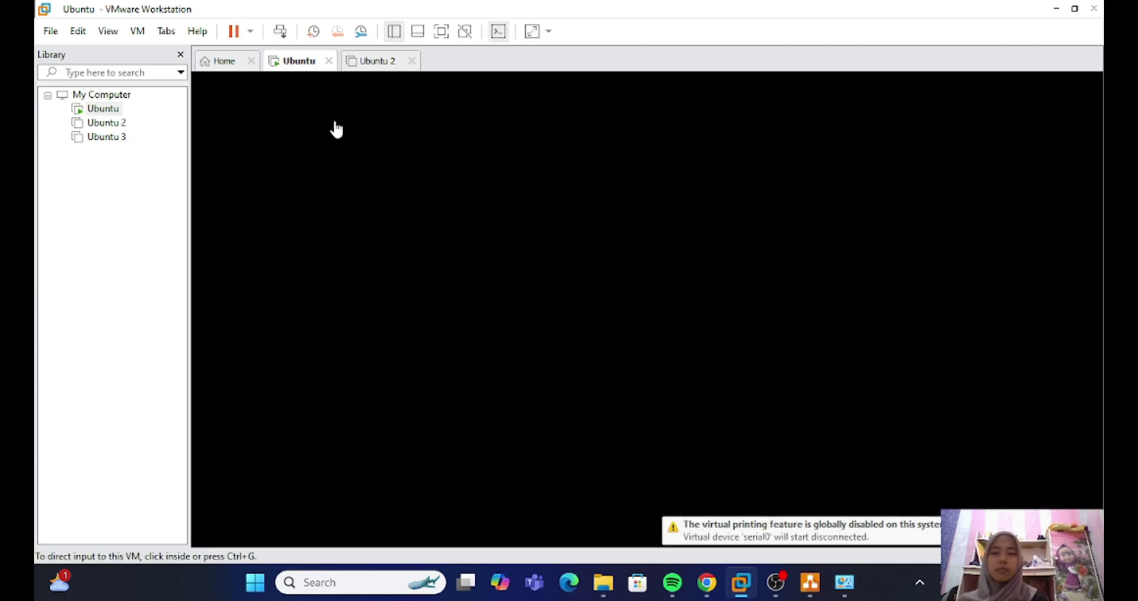
{"action": "left_click", "coordinate": [337, 128]}
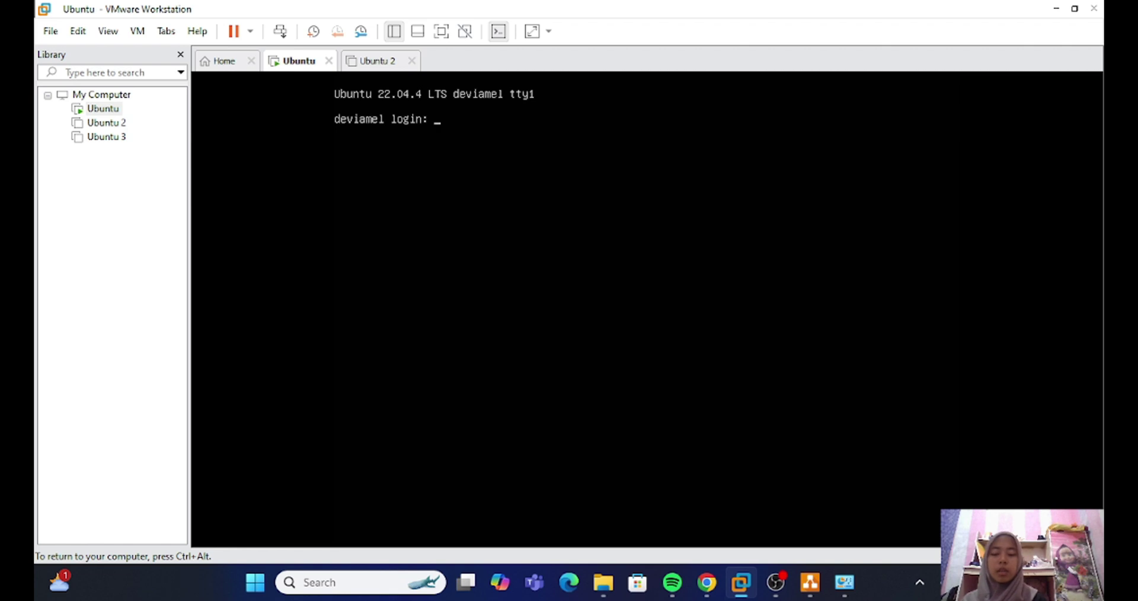
Log in to the Ubuntu machine with the account's username and password
{"action": "type", "text": "deviam"}
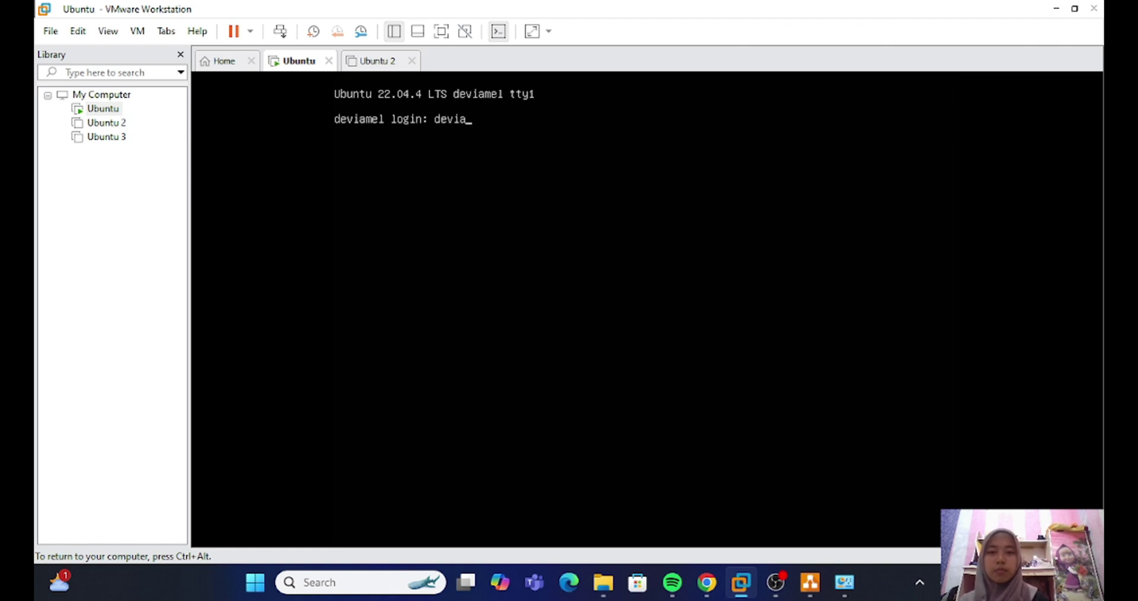
{"action": "type", "text": "el"}
{"action": "key", "text": "Return"}
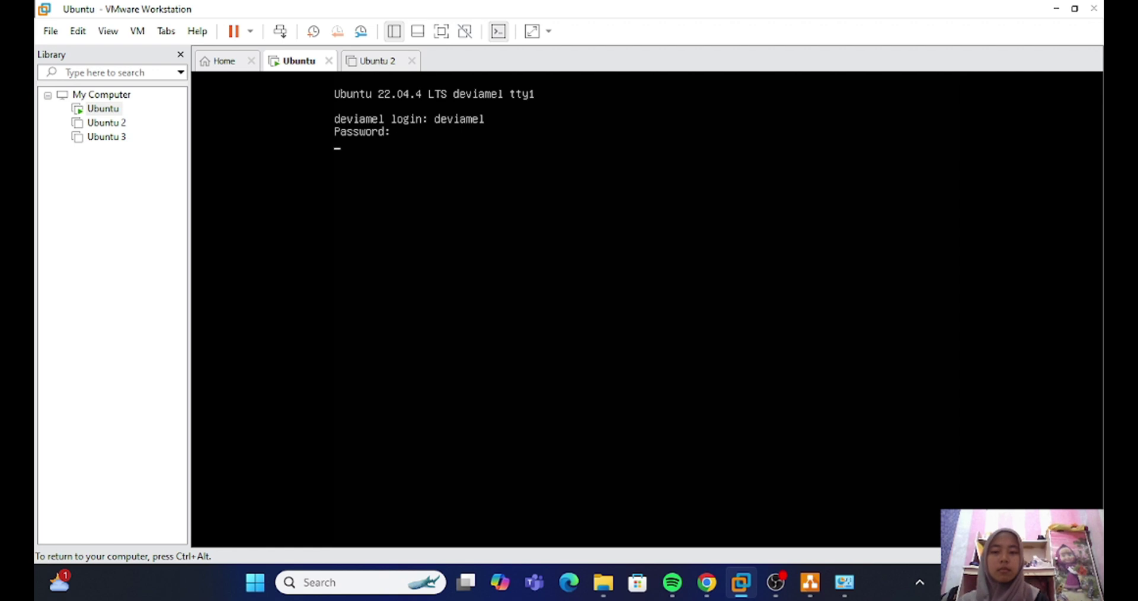
{"action": "key", "text": "Return"}
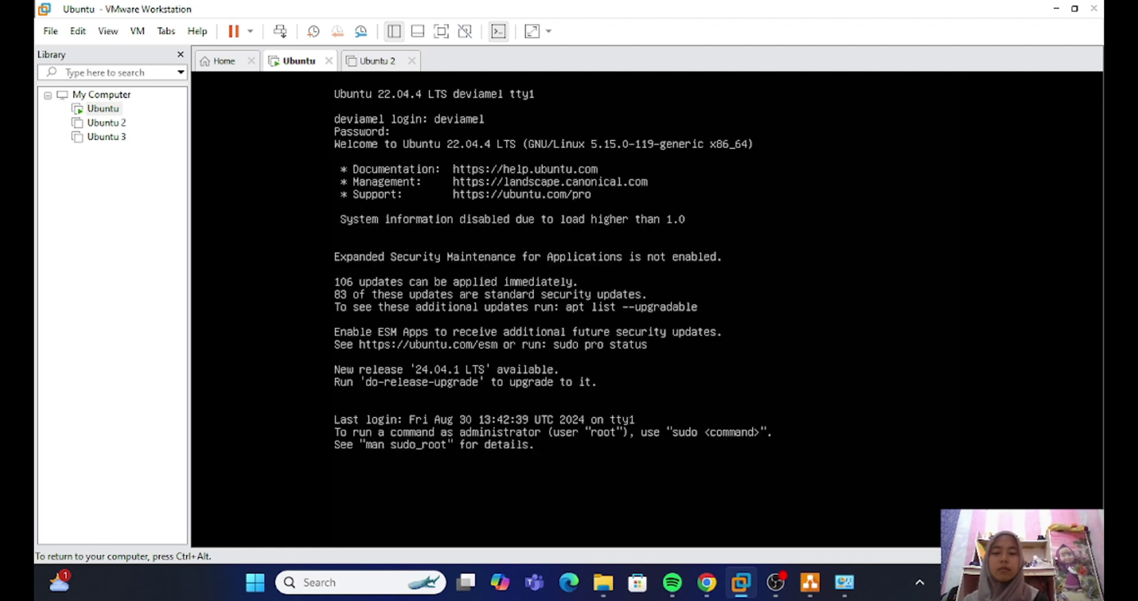
Check the Ubuntu machine's interface addresses with ip a, and release input back to the host
{"action": "type", "text": "ip a"}
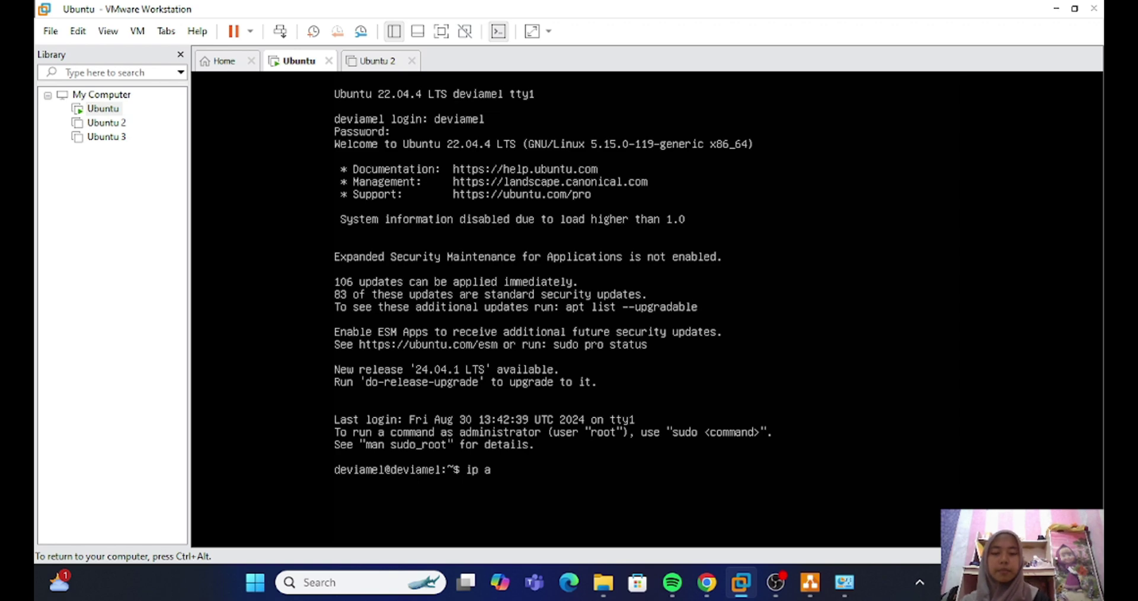
{"action": "key", "text": "Return"}
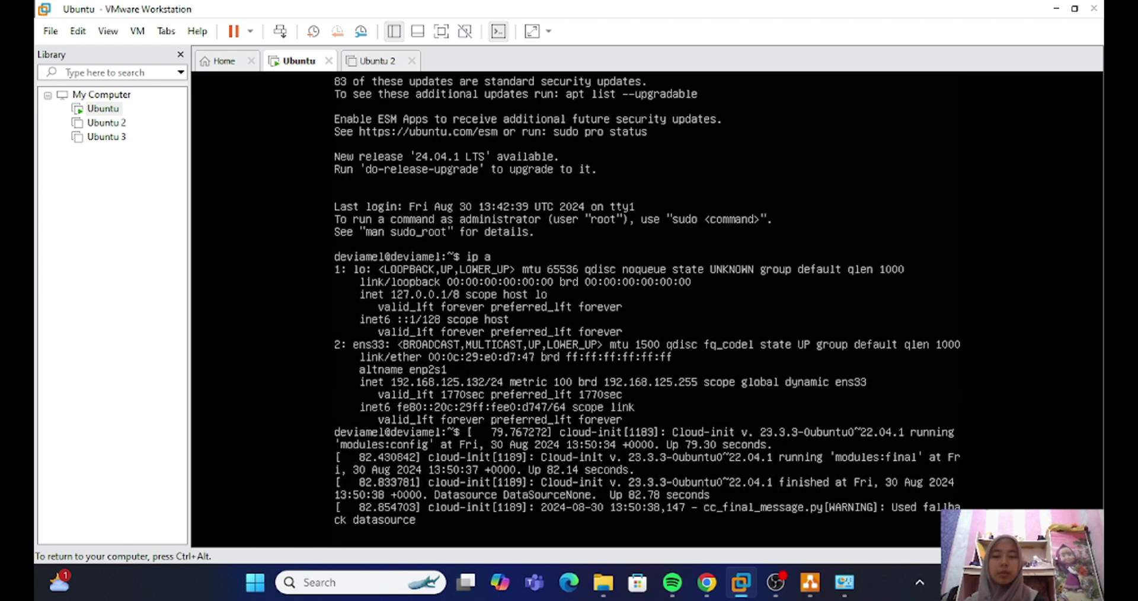
{"action": "key", "text": "ctrl+alt"}
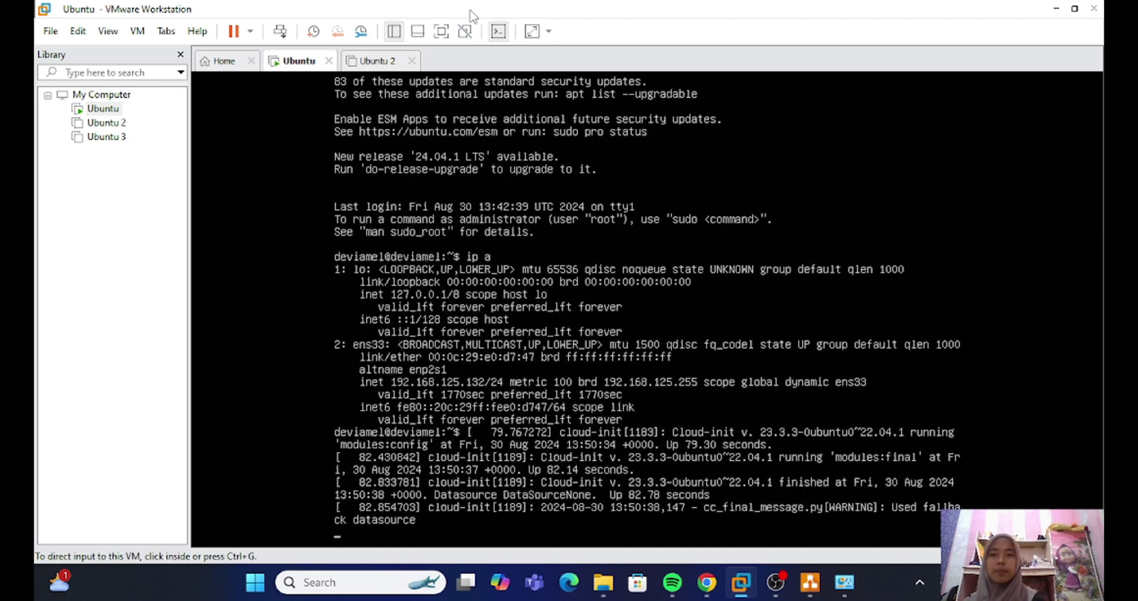
Power on the Ubuntu 2 virtual machine and log in with the account's username and password
{"action": "left_click", "coordinate": [392, 68]}
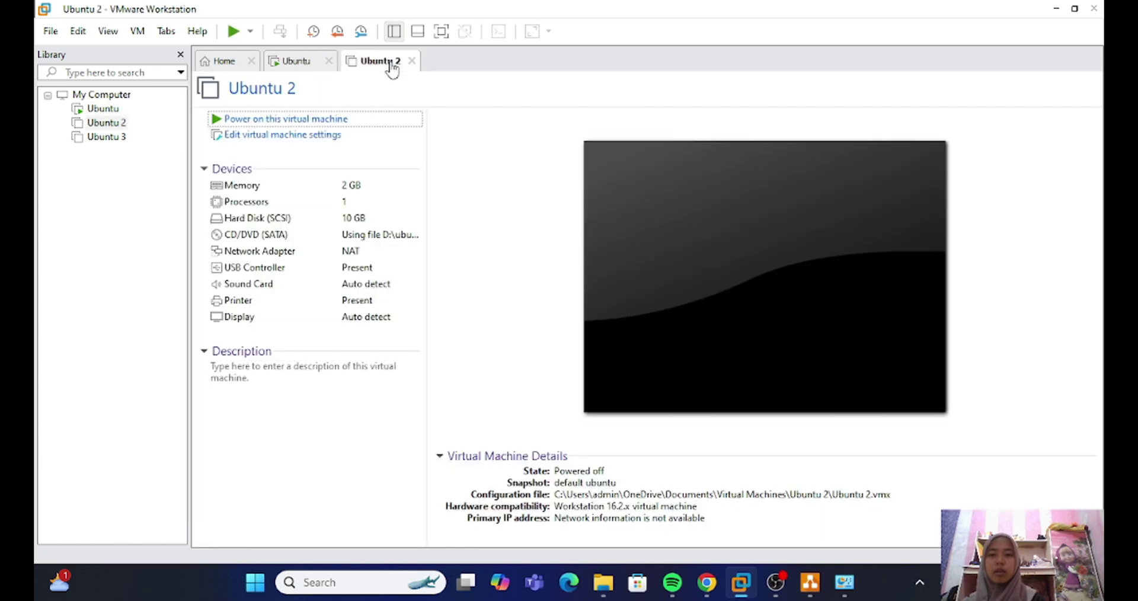
{"action": "left_click", "coordinate": [386, 120]}
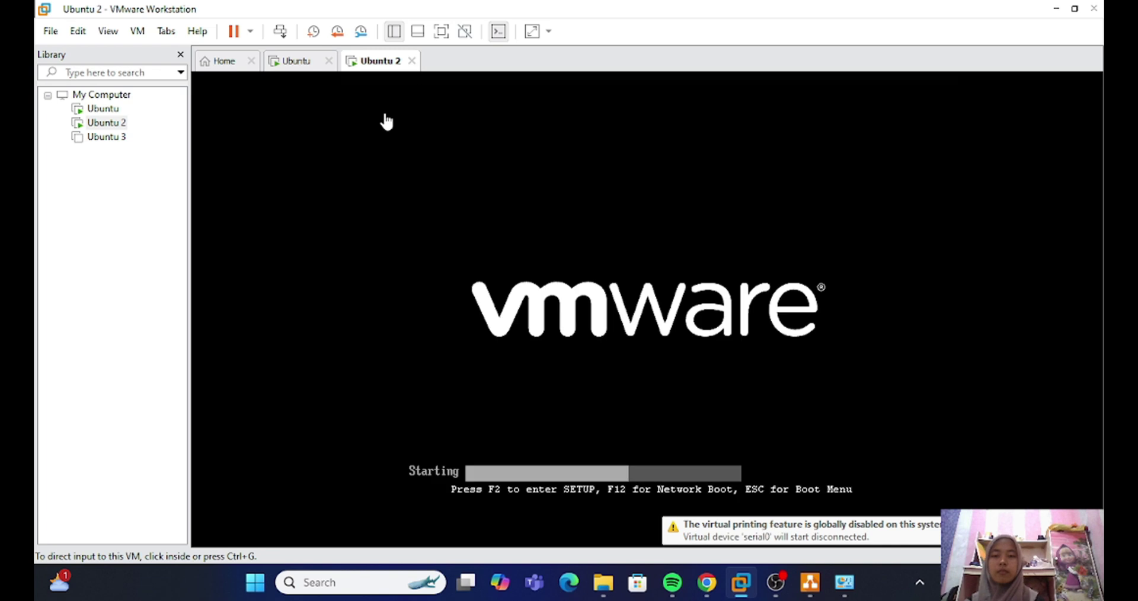
{"action": "left_click", "coordinate": [391, 119]}
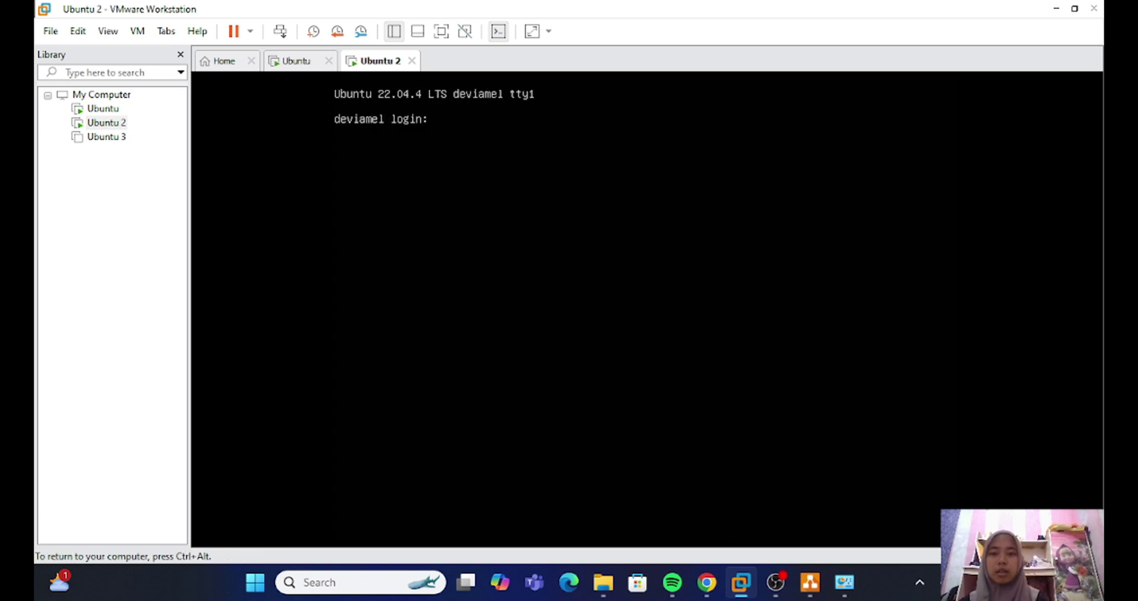
{"action": "type", "text": "deviamel"}
{"action": "key", "text": "Return"}
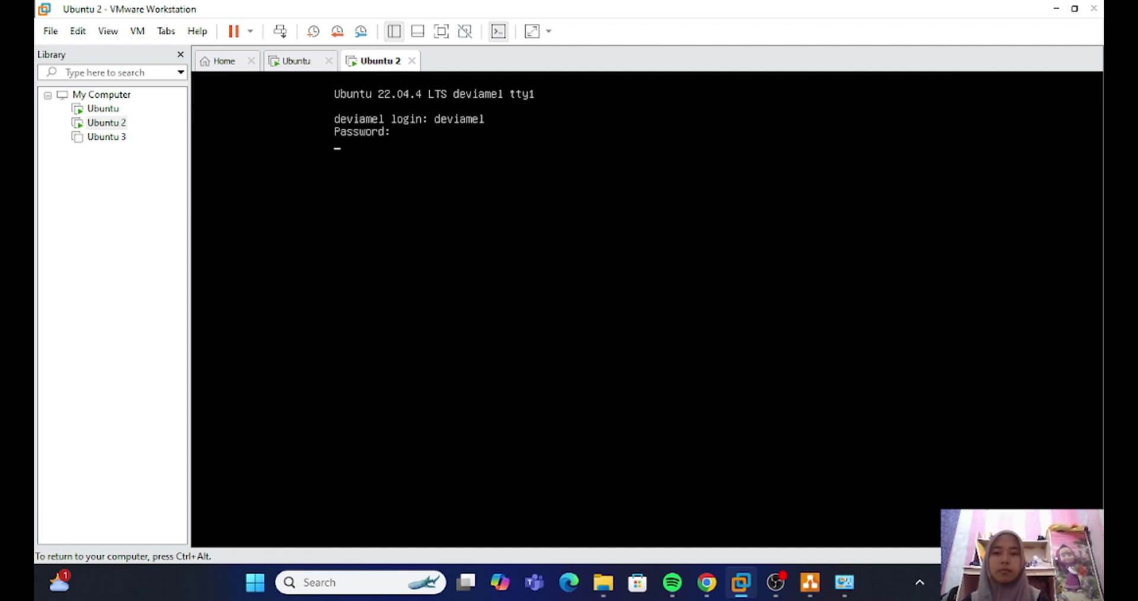
{"action": "key", "text": "Return"}
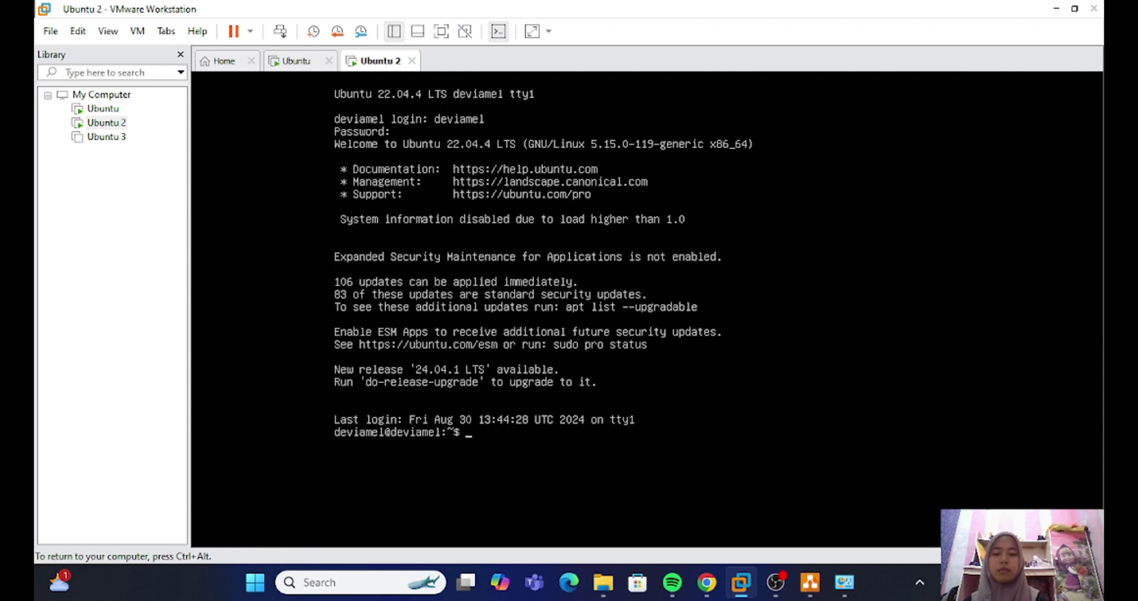
Check Ubuntu 2's network interface addresses with ip a
{"action": "type", "text": "ip"}
{"action": "type", "text": "a"}
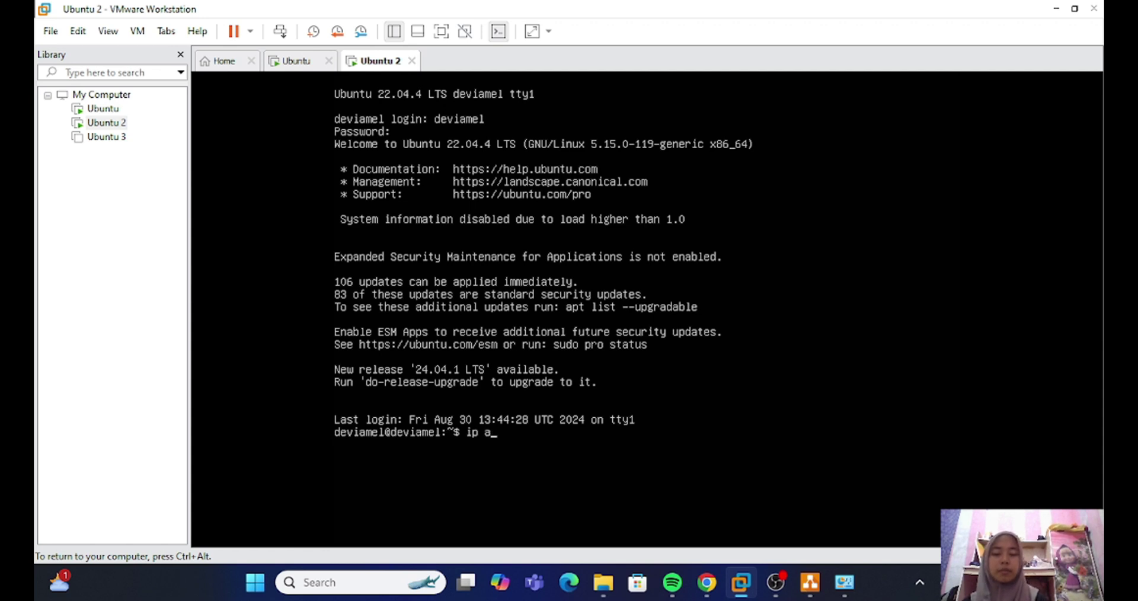
{"action": "key", "text": "Return"}
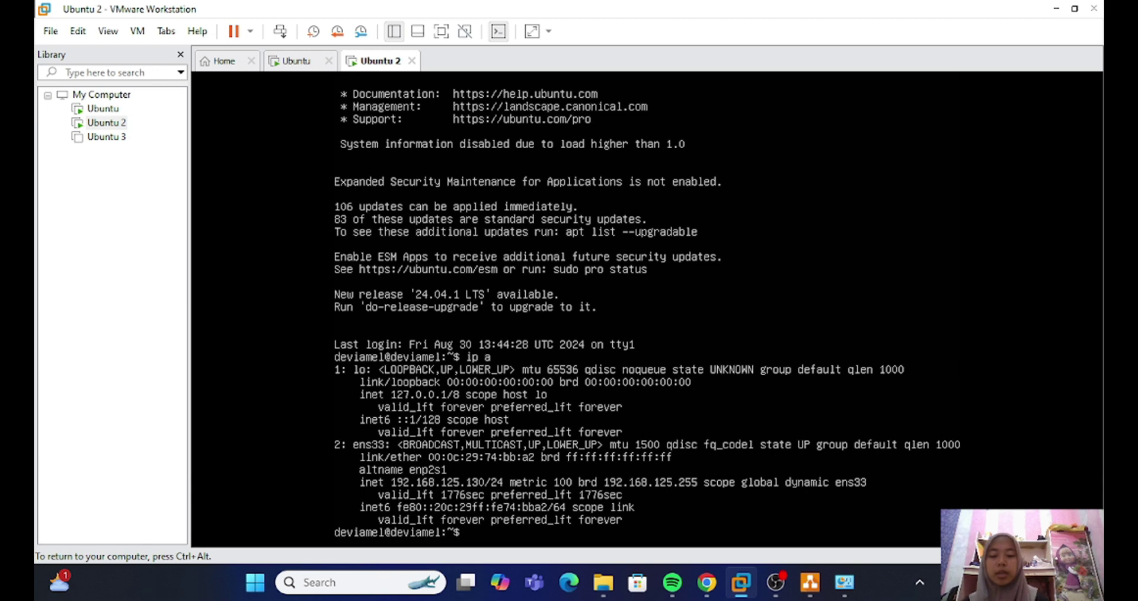
Try to run sudo dhclie on Ubuntu 2, entering the account password for sudo
{"action": "type", "text": "do dh"}
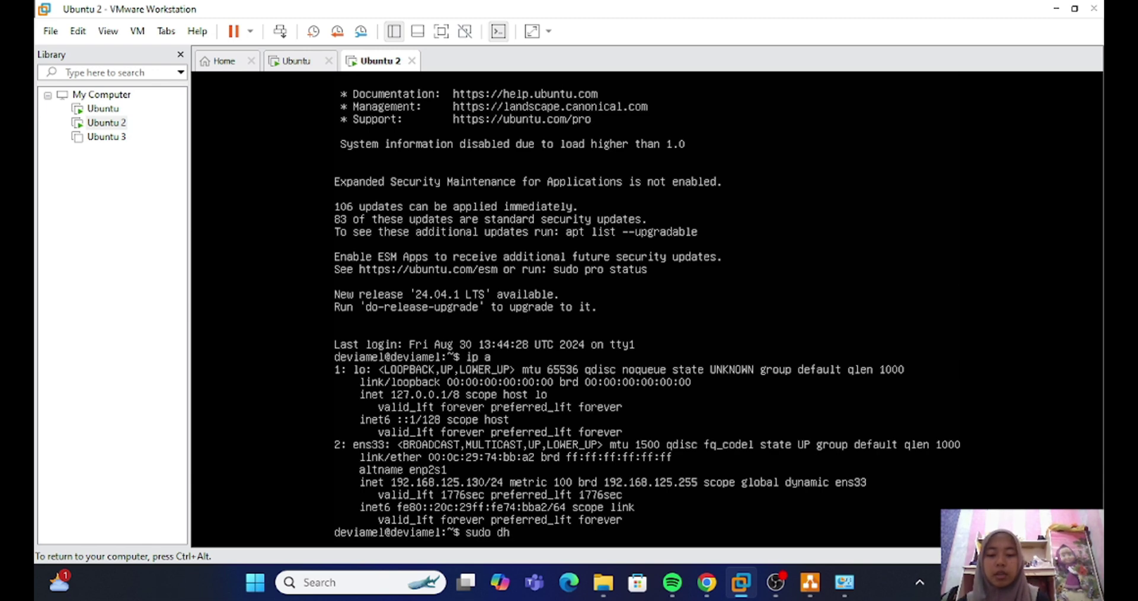
{"action": "type", "text": "clie"}
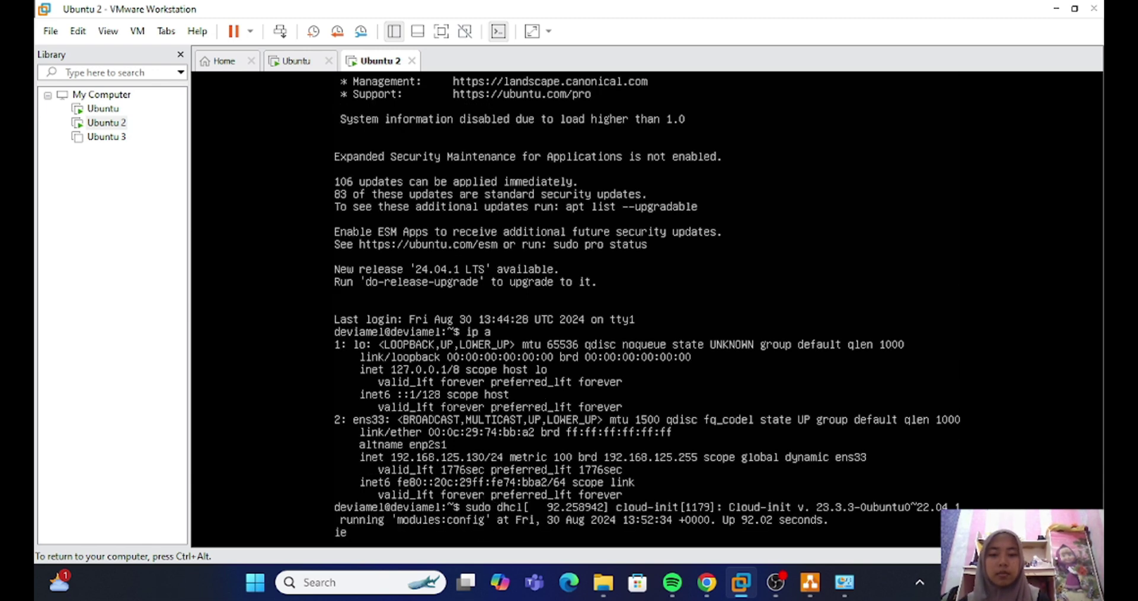
{"action": "key", "text": "Return"}
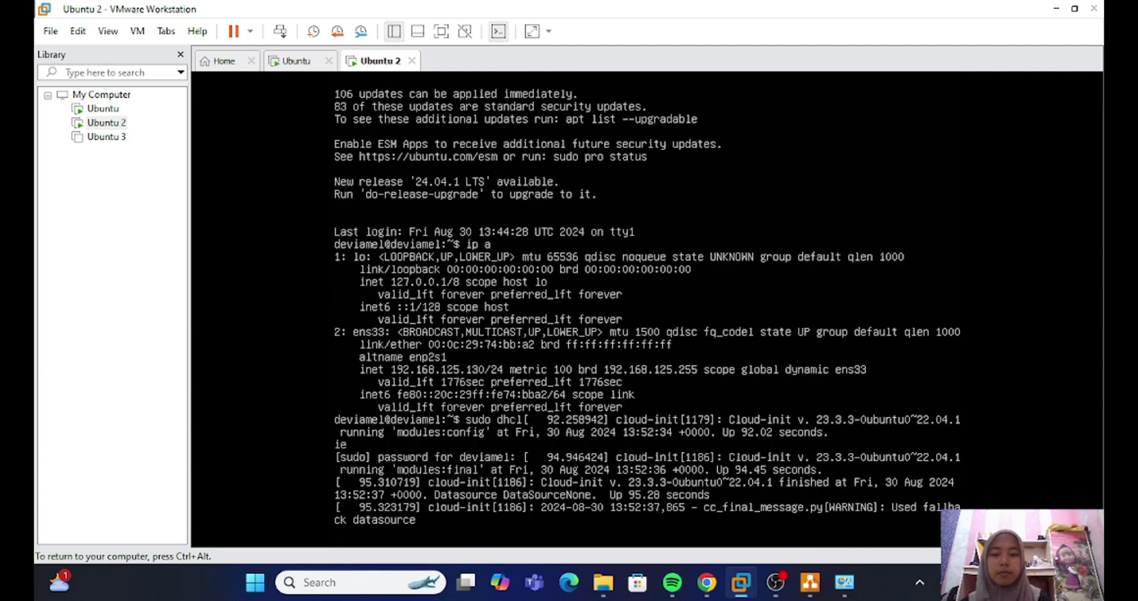
{"action": "key", "text": "Return"}
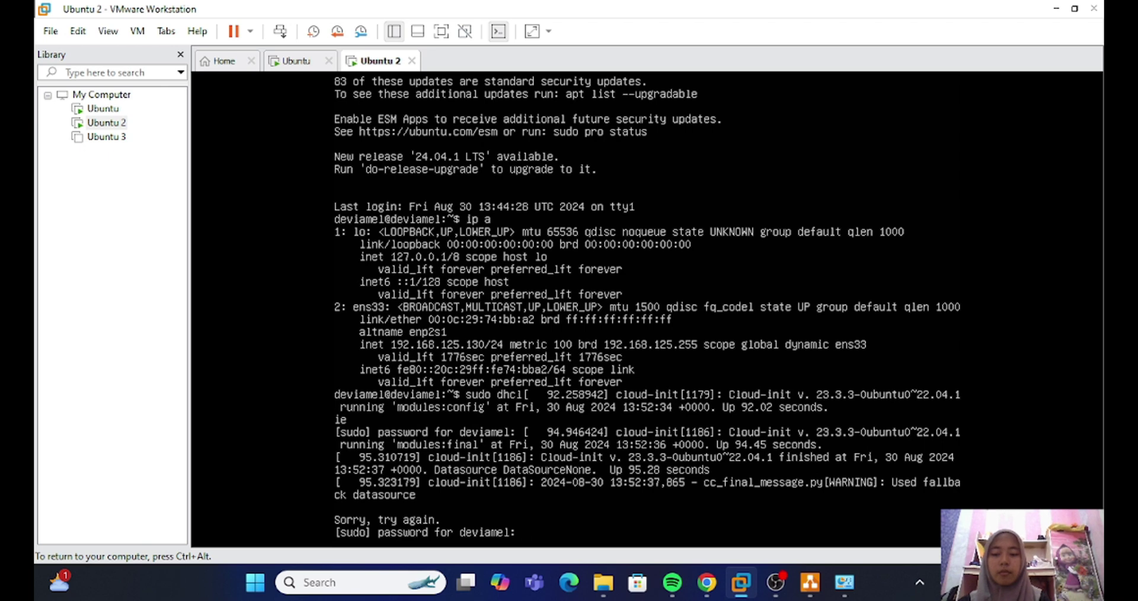
{"action": "key", "text": "Return"}
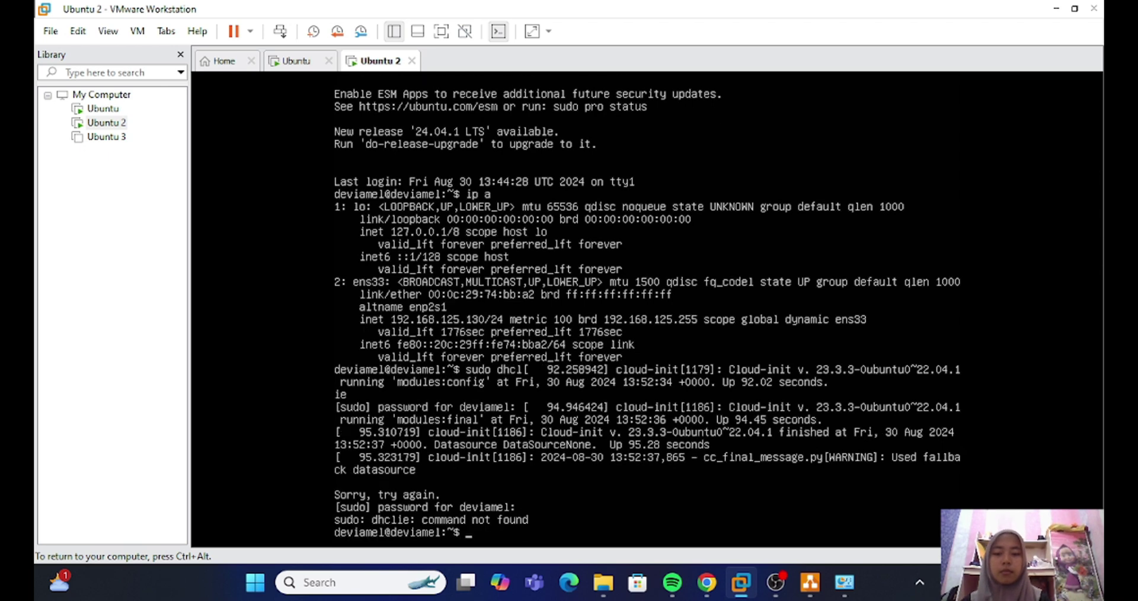
Release the DHCP lease of Ubuntu 2's ens33 interface with sudo dhclient -r ens33
{"action": "type", "text": "sudo "}
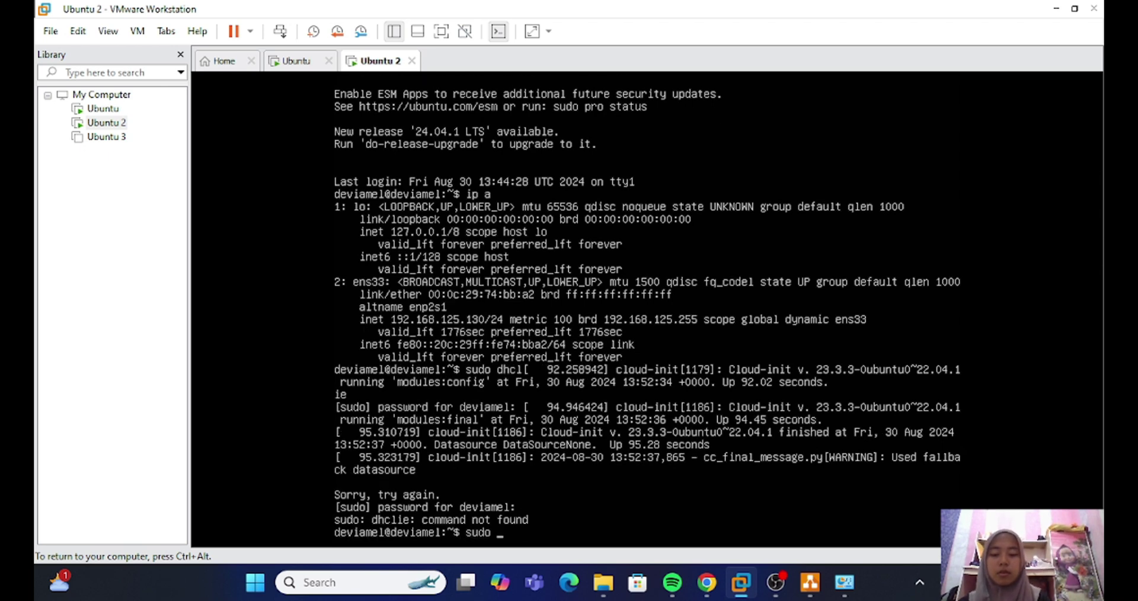
{"action": "type", "text": "dhclient"}
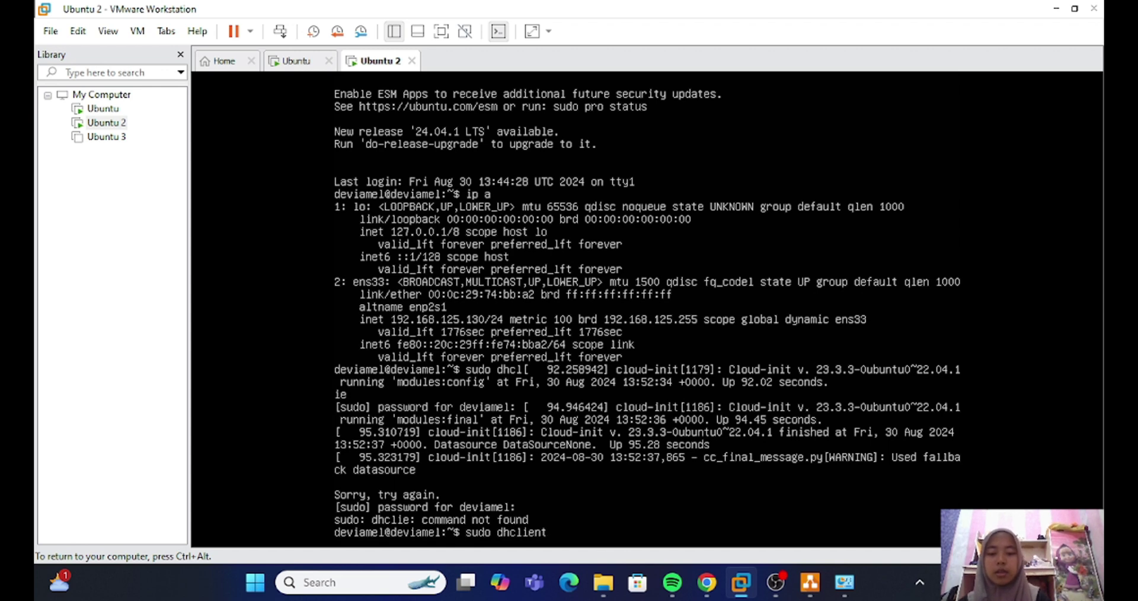
{"action": "type", "text": " -r"}
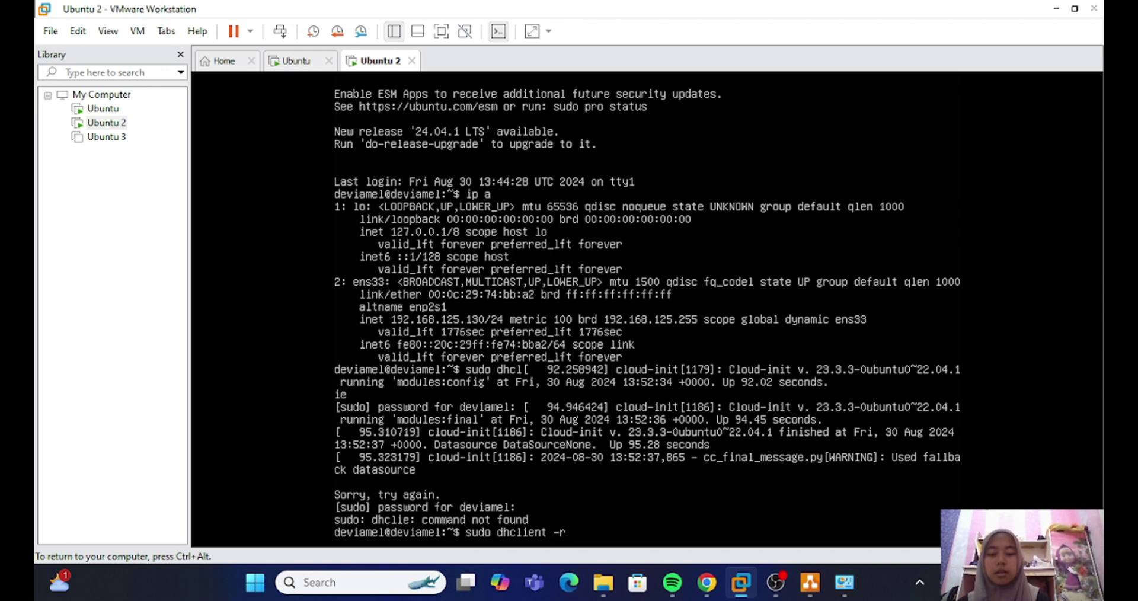
{"action": "type", "text": " ens3"}
{"action": "key", "text": "BackSpace"}
{"action": "key", "text": "BackSpace"}
{"action": "key", "text": "BackSpace"}
{"action": "type", "text": "ns33"}
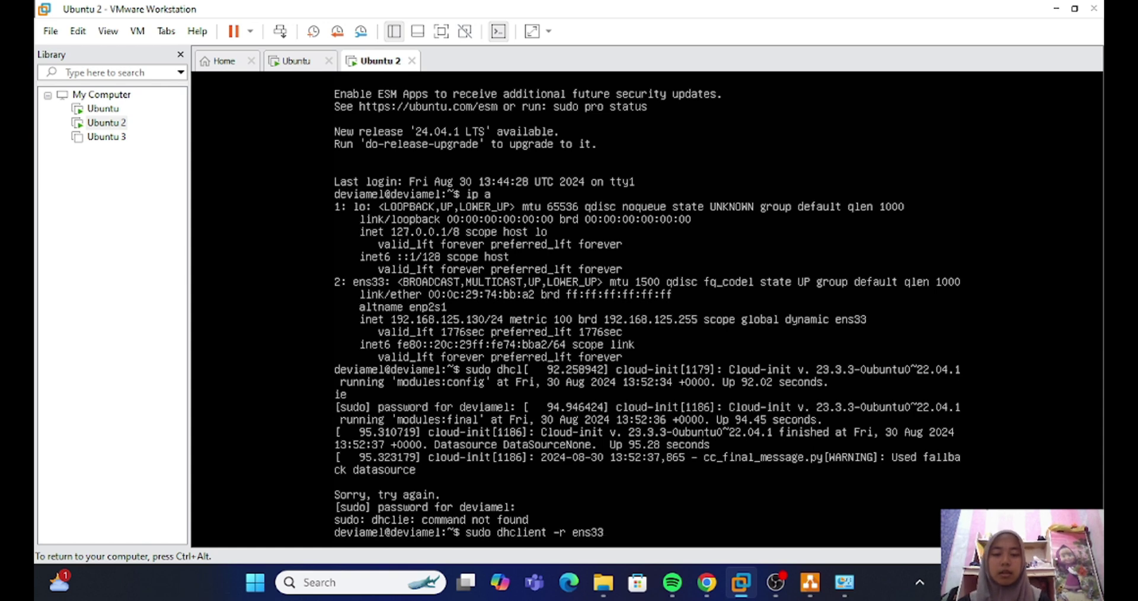
{"action": "key", "text": "Return"}
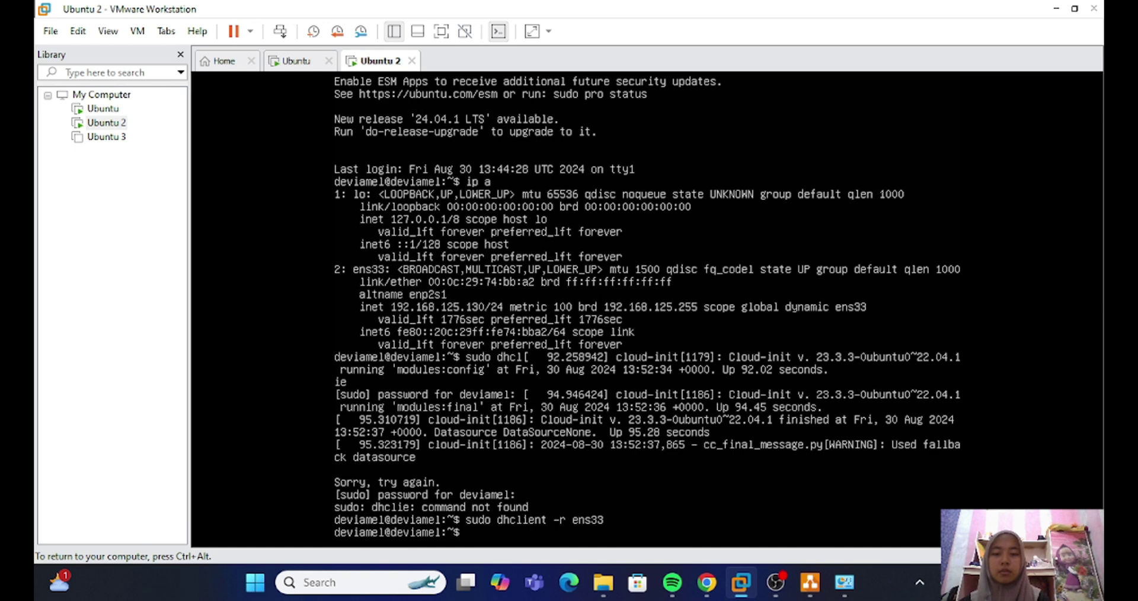
Request a new DHCP lease for Ubuntu 2's network interface with sudo dhclient ens33
{"action": "type", "text": "sodu c"}
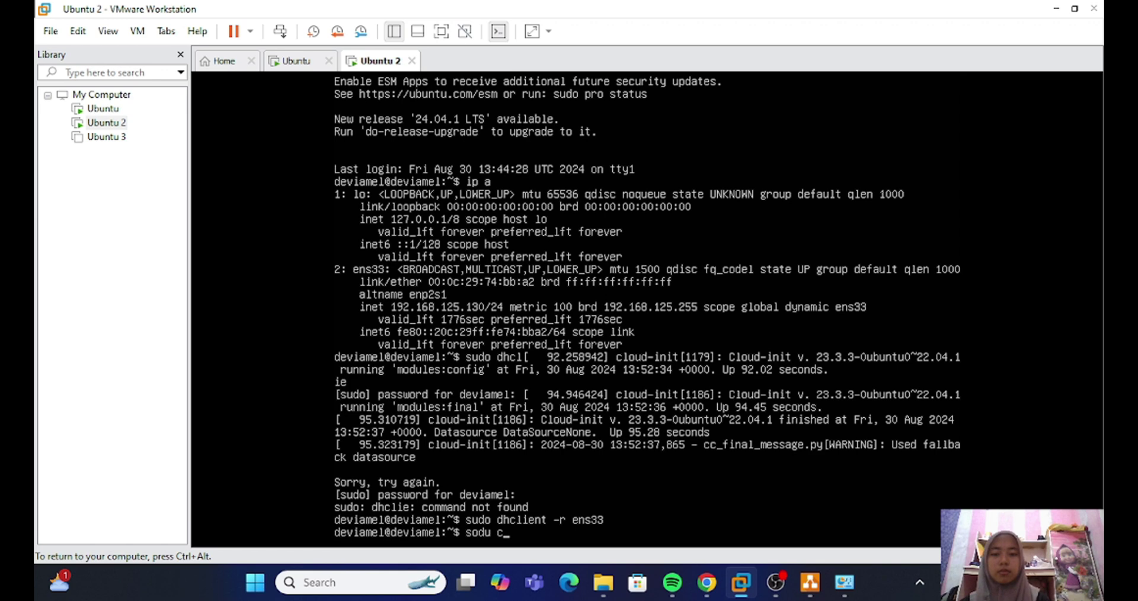
{"action": "key", "text": "BackSpace"}
{"action": "key", "text": "BackSpace"}
{"action": "key", "text": "BackSpace"}
{"action": "key", "text": "BackSpace"}
{"action": "key", "text": "BackSpace"}
{"action": "type", "text": "udo dhclient"}
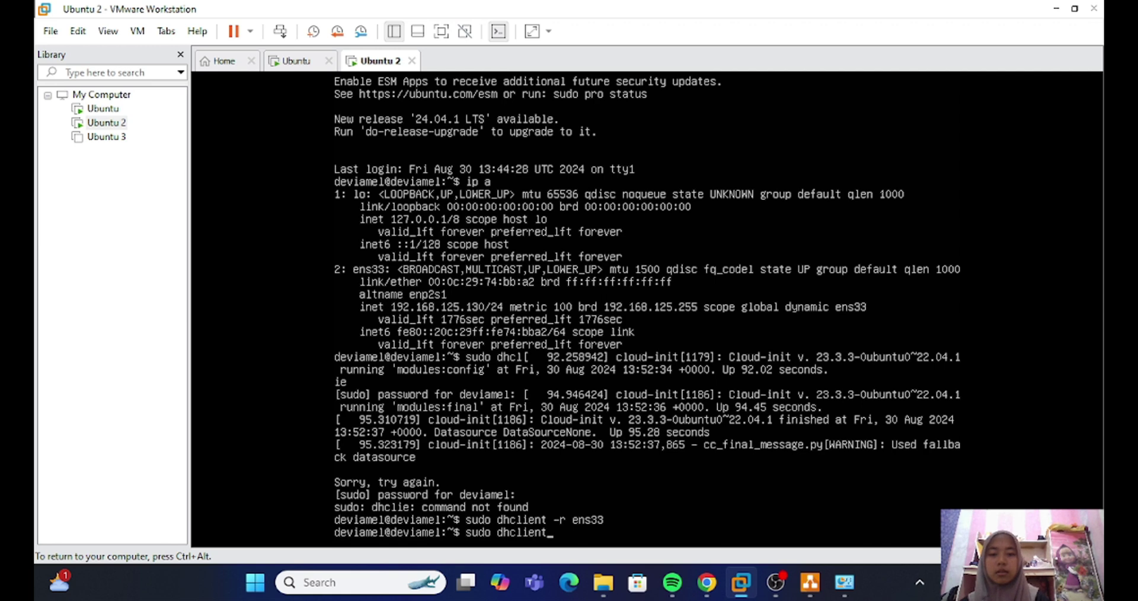
{"action": "type", "text": " ens33"}
{"action": "key", "text": "Return"}
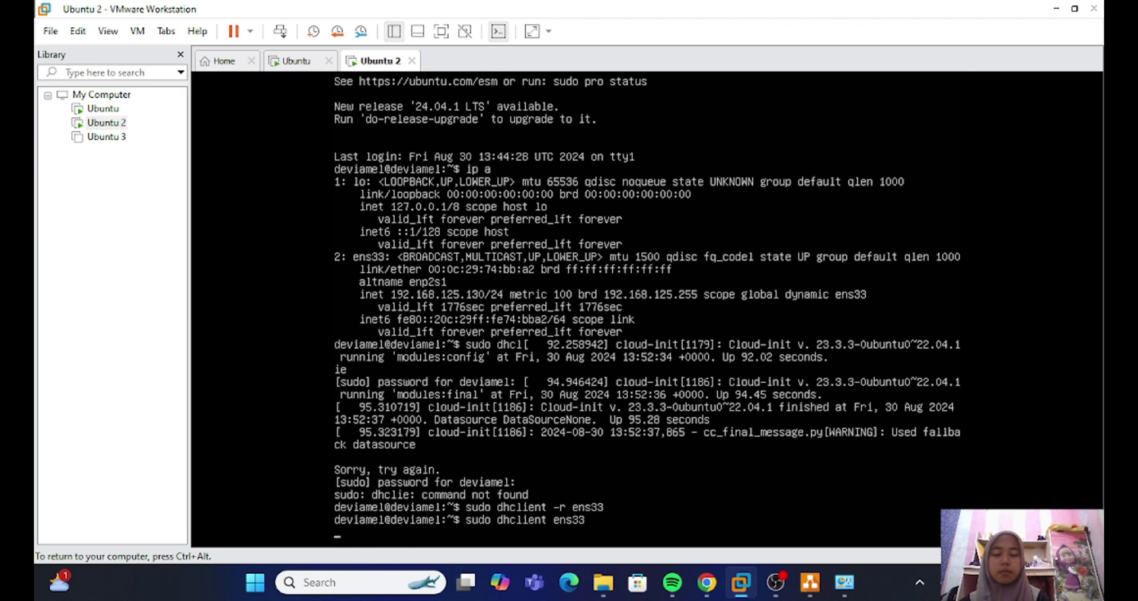
Check Ubuntu 2's network interface addresses again with ip a after the DHCP lease renewal
{"action": "type", "text": "i"}
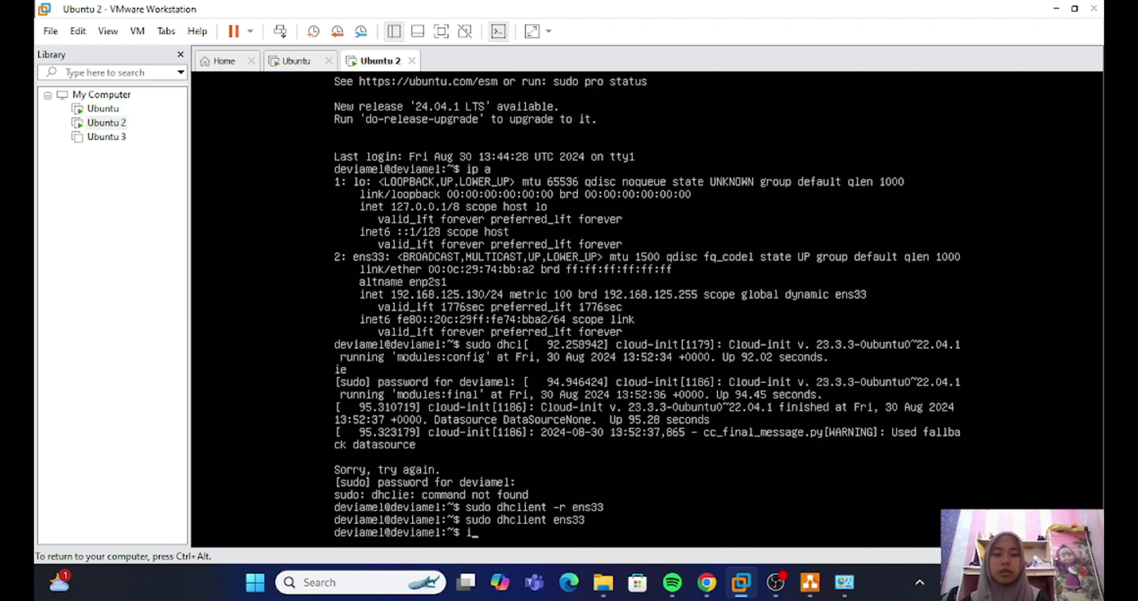
{"action": "type", "text": "p a"}
{"action": "key", "text": "Return"}
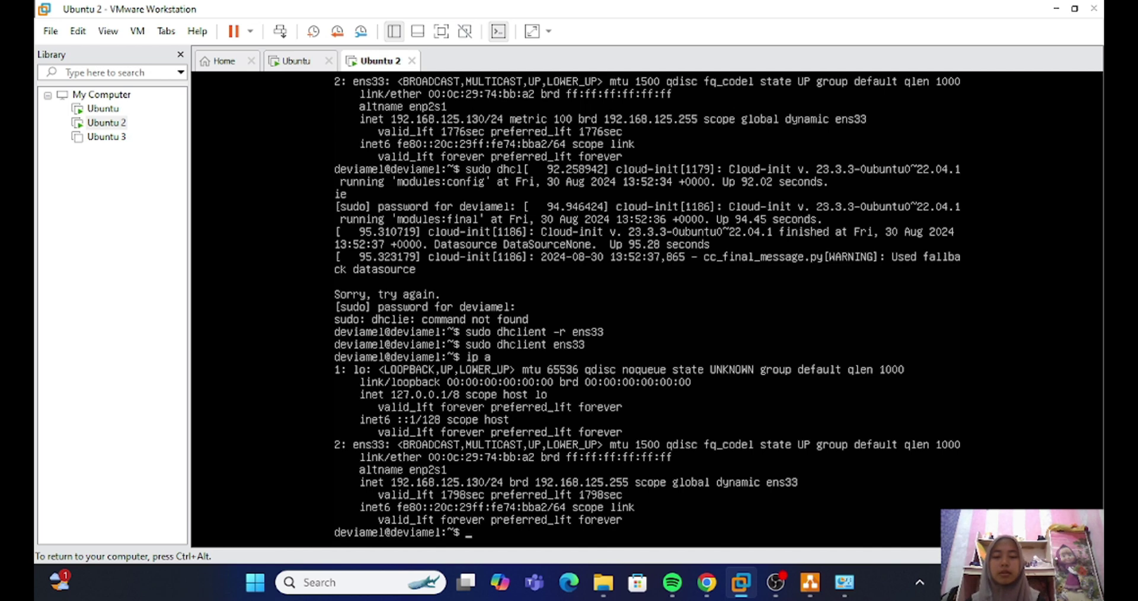
Apply Ubuntu 2's network configuration with sudo netplan apply and list its interface addresses with ip a
{"action": "type", "text": "su"}
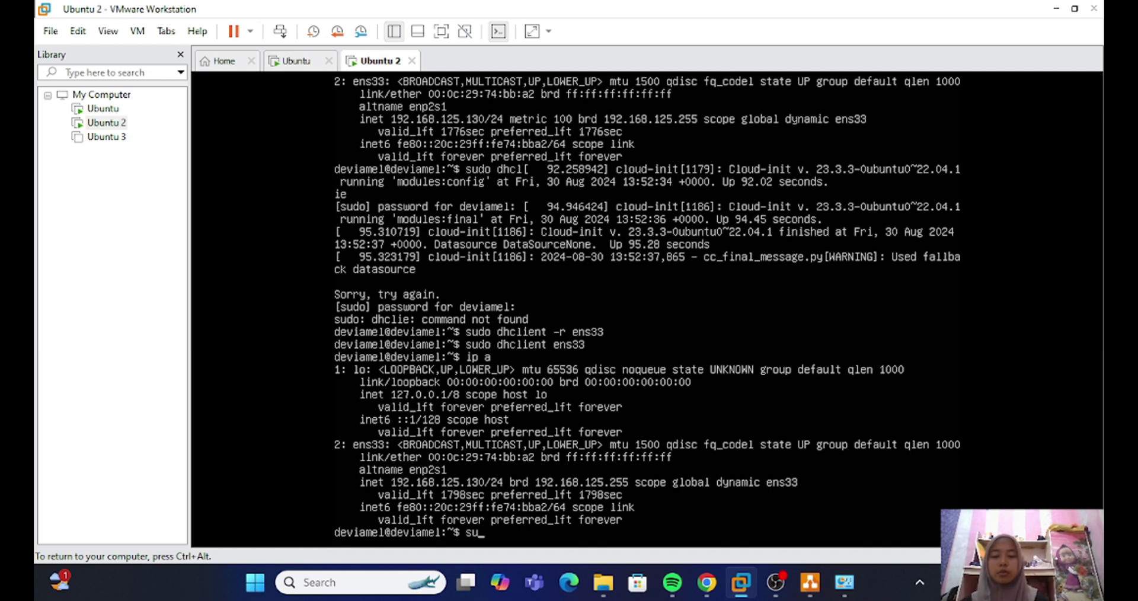
{"action": "type", "text": "do net"}
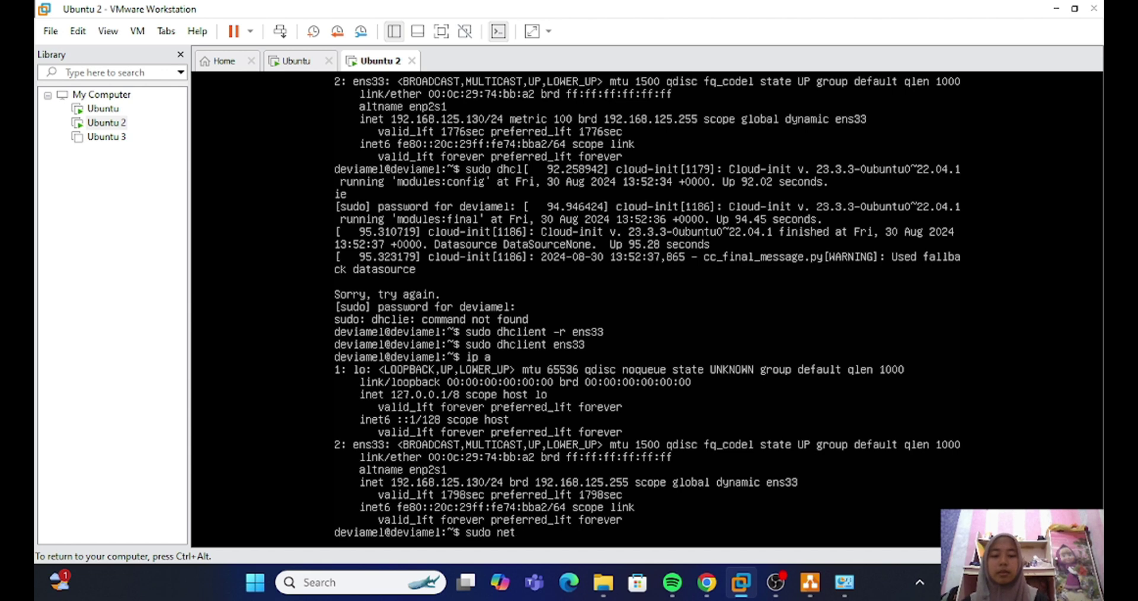
{"action": "type", "text": "plan apply"}
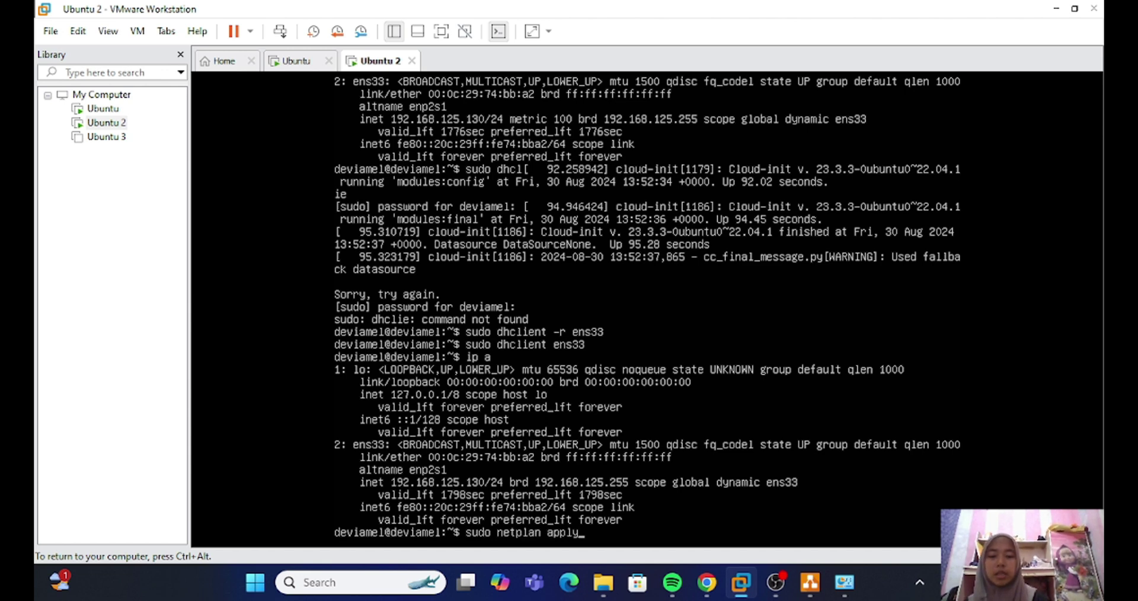
{"action": "key", "text": "Return"}
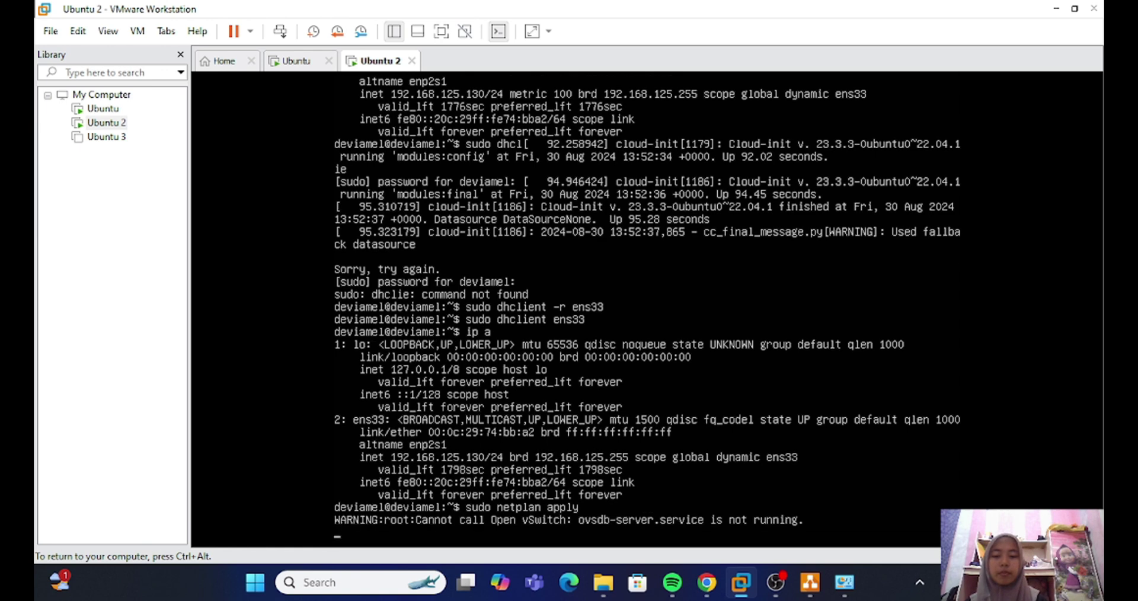
{"action": "type", "text": "ip a"}
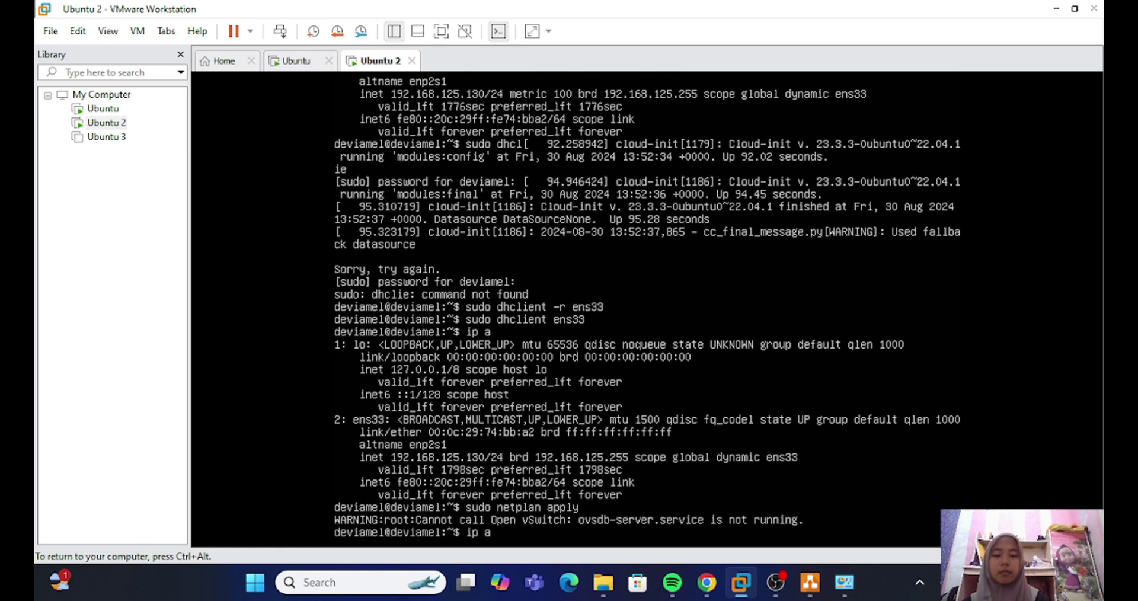
{"action": "key", "text": "Return"}
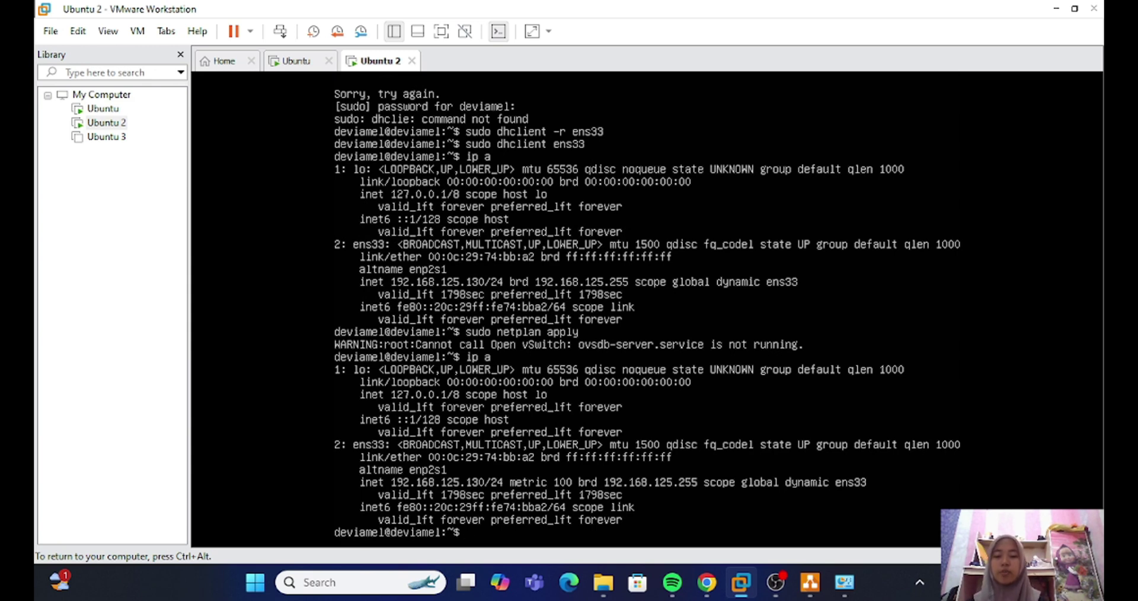
Test Ubuntu 2's internet connectivity with ping google.com, stopping the ping after a few replies
{"action": "type", "text": "ping"}
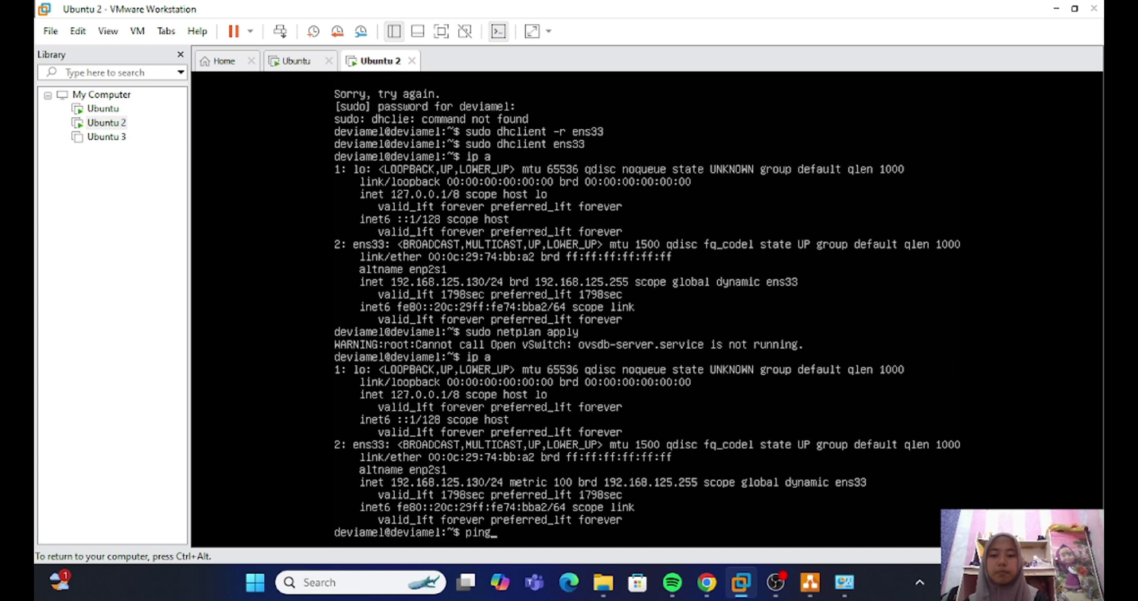
{"action": "type", "text": " google"}
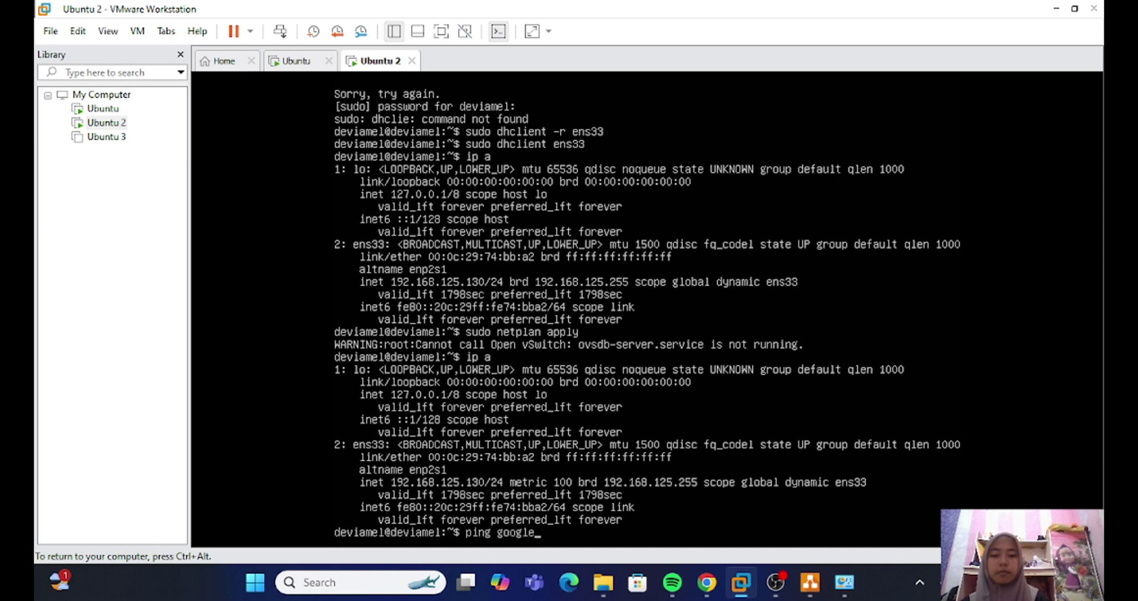
{"action": "type", "text": ".com"}
{"action": "key", "text": "Return"}
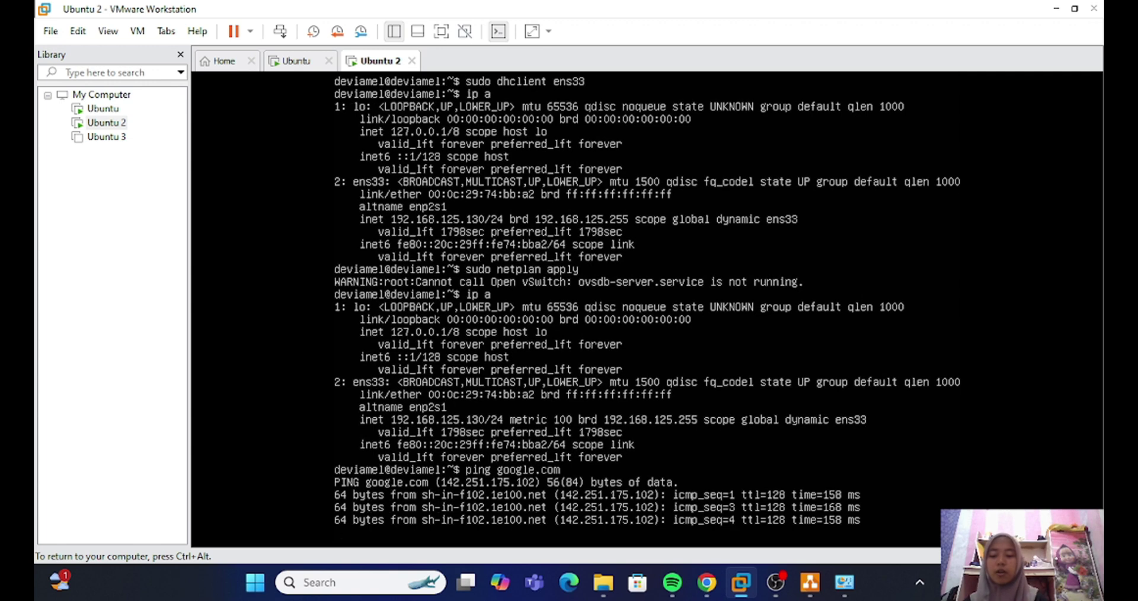
{"action": "key", "text": "ctrl+c"}
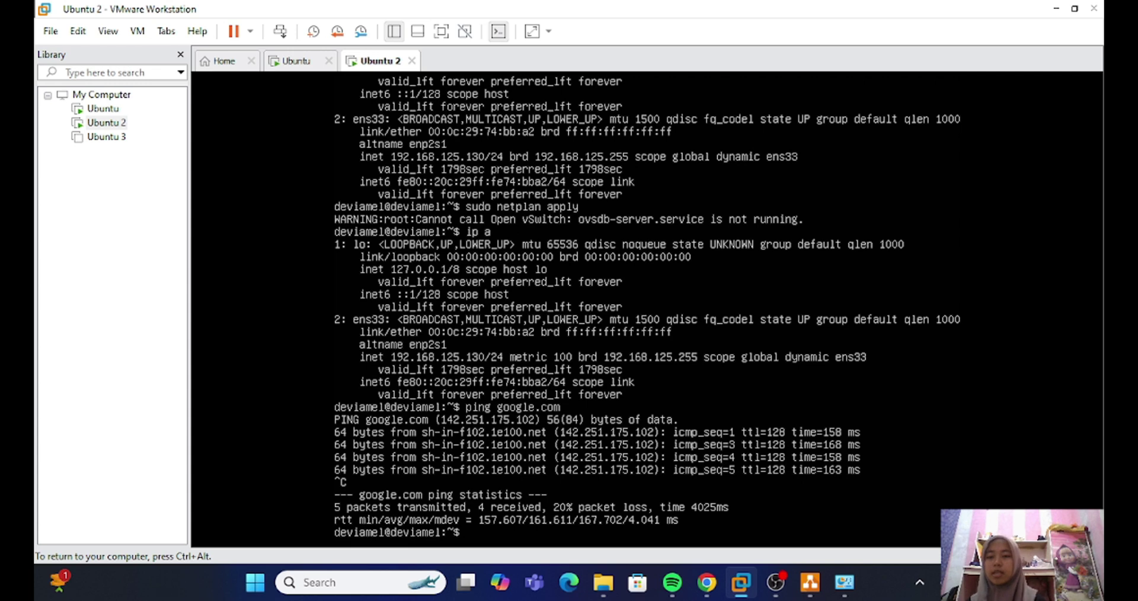
Switch to the Ubuntu virtual machine and test its internet connectivity with ping google.com, stopping after a few replies
{"action": "key", "text": "ctrl+alt"}
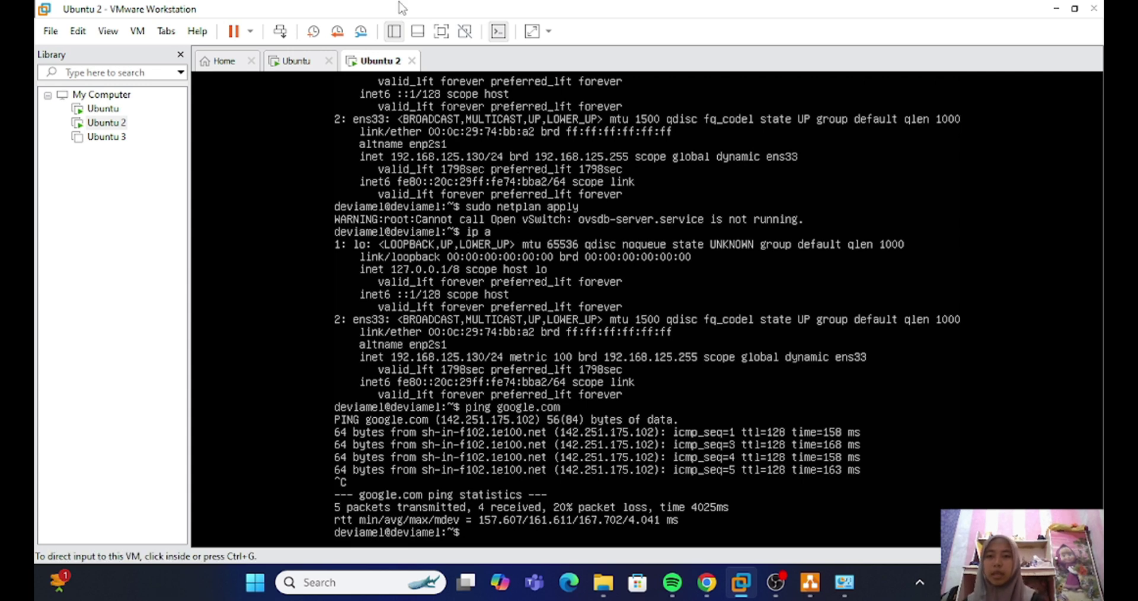
{"action": "left_click", "coordinate": [318, 62]}
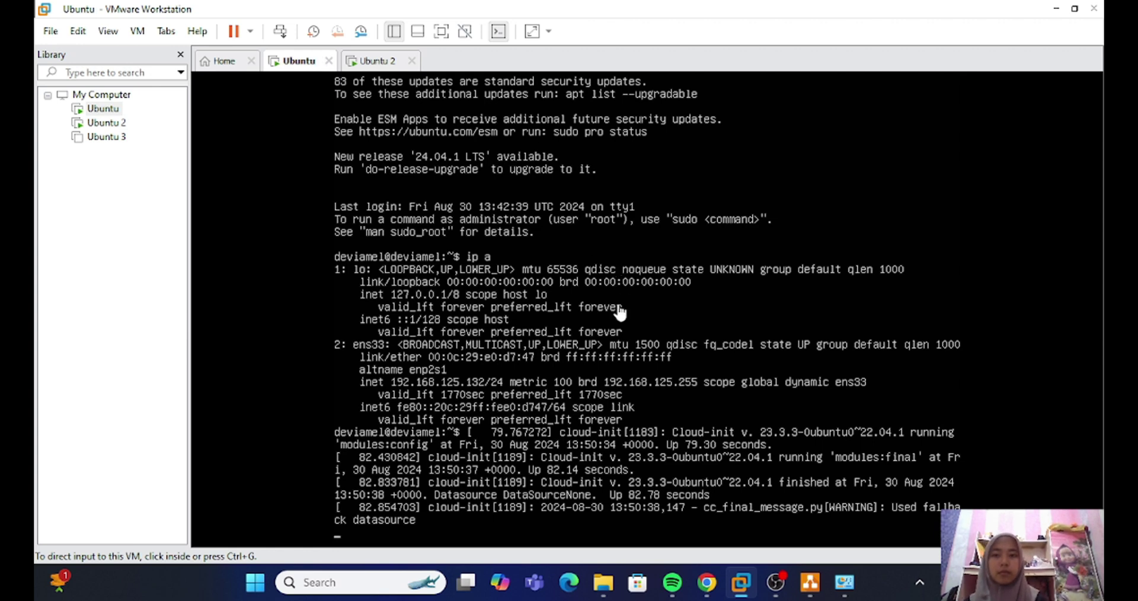
{"action": "left_click", "coordinate": [663, 373]}
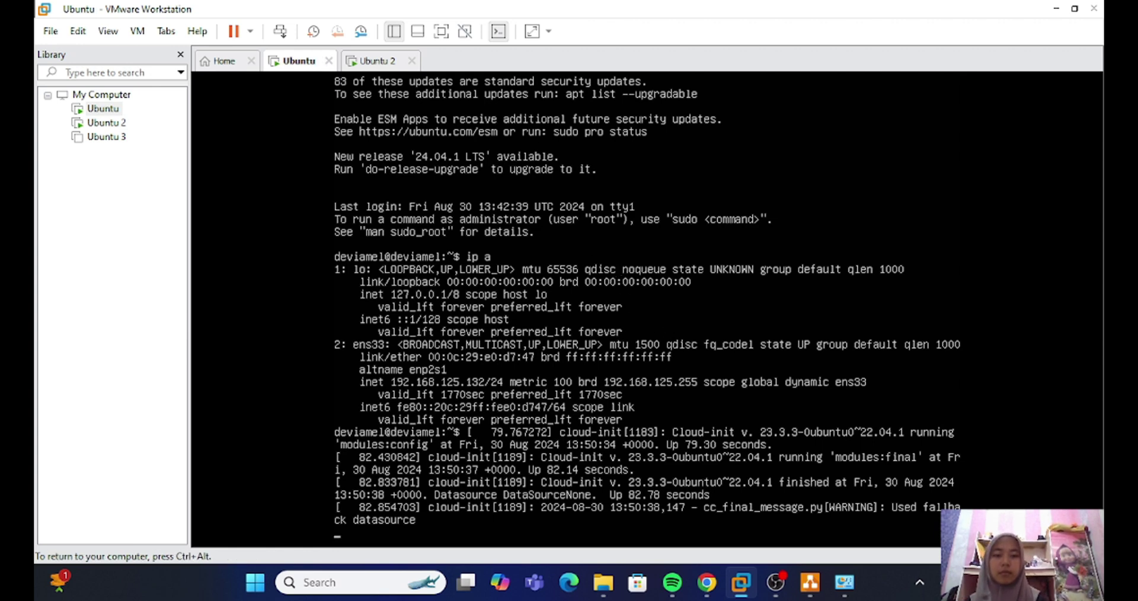
{"action": "key", "text": "Return"}
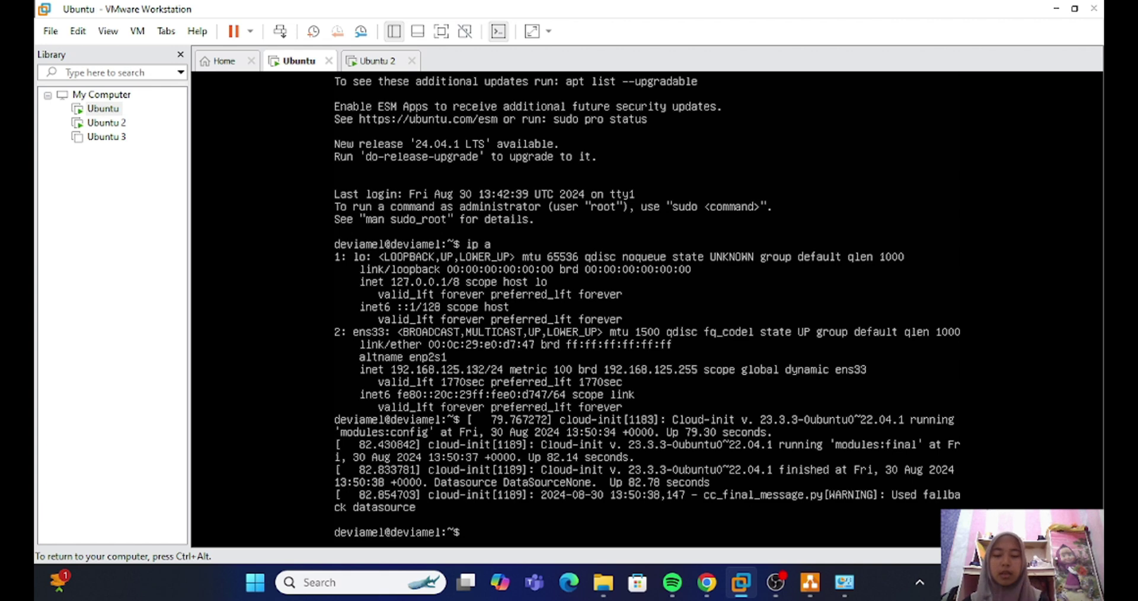
{"action": "type", "text": "p"}
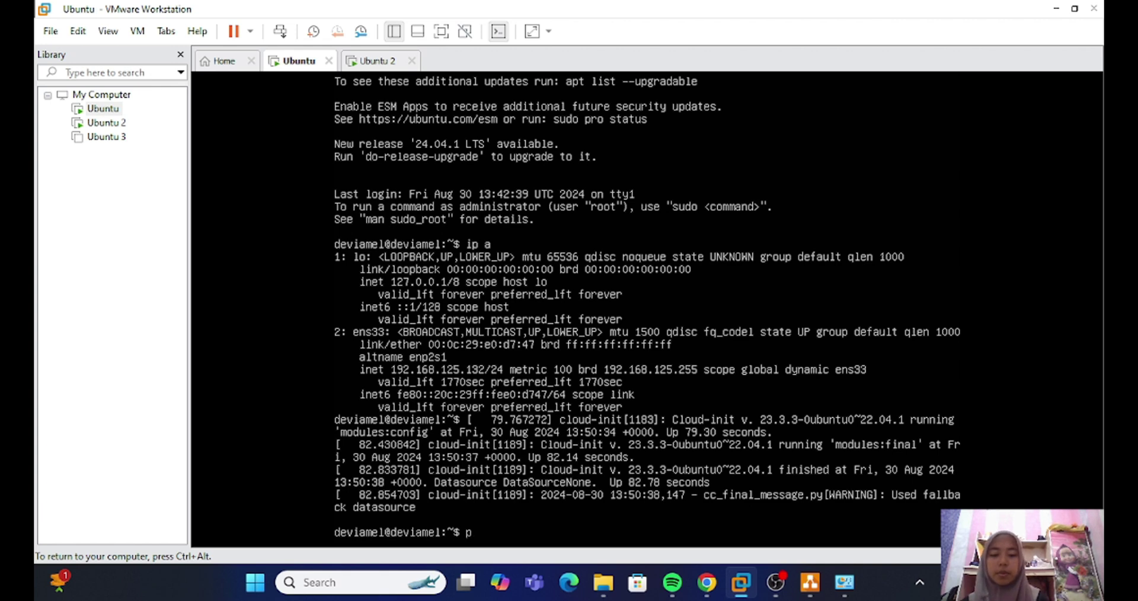
{"action": "type", "text": "ing google"}
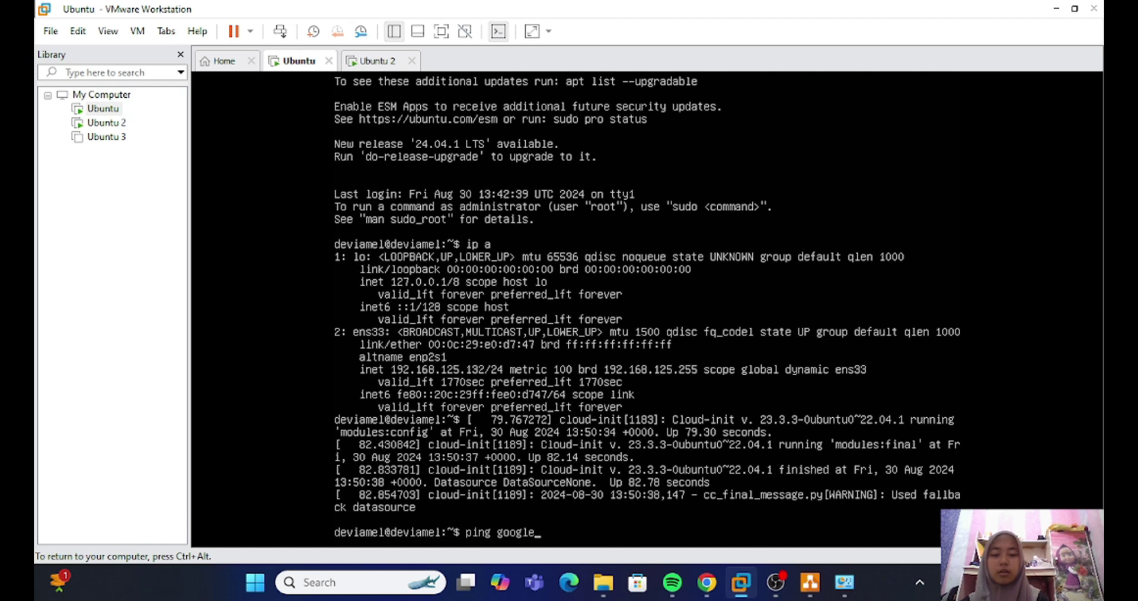
{"action": "type", "text": ".com"}
{"action": "key", "text": "Return"}
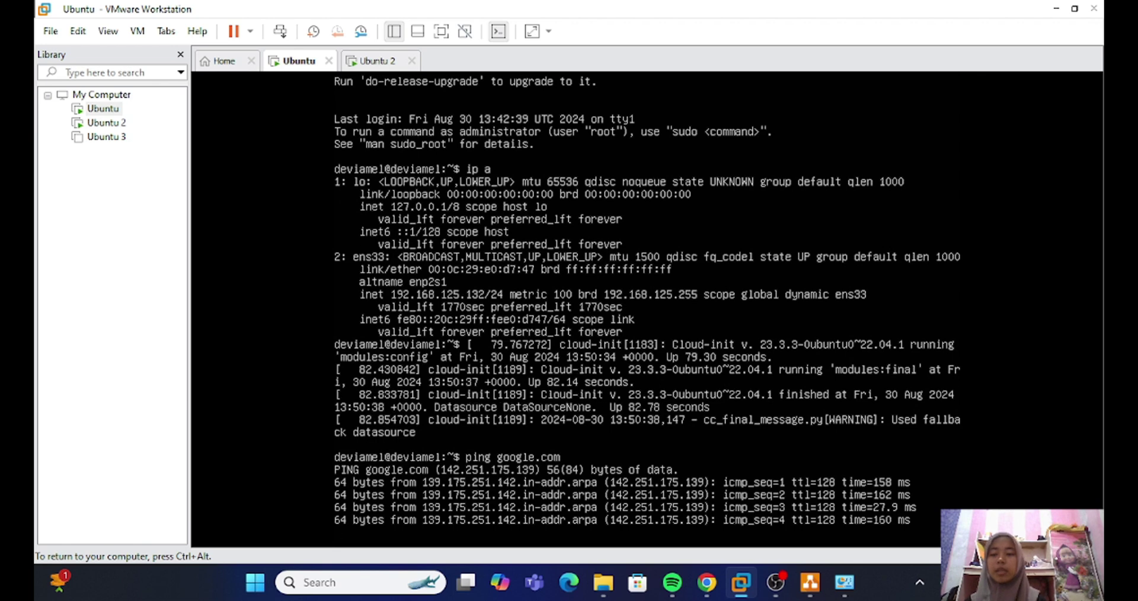
{"action": "key", "text": "ctrl+c"}
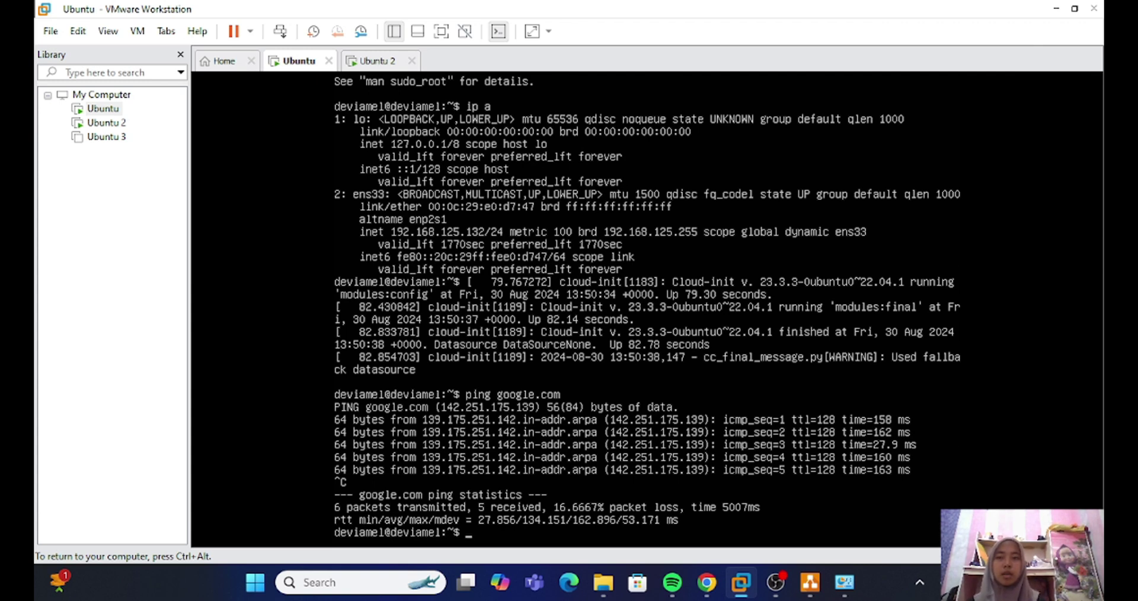
Test the connection from Ubuntu to Ubuntu 2 with ping 192.168.125.130, stopping after several replies
{"action": "type", "text": "ping"}
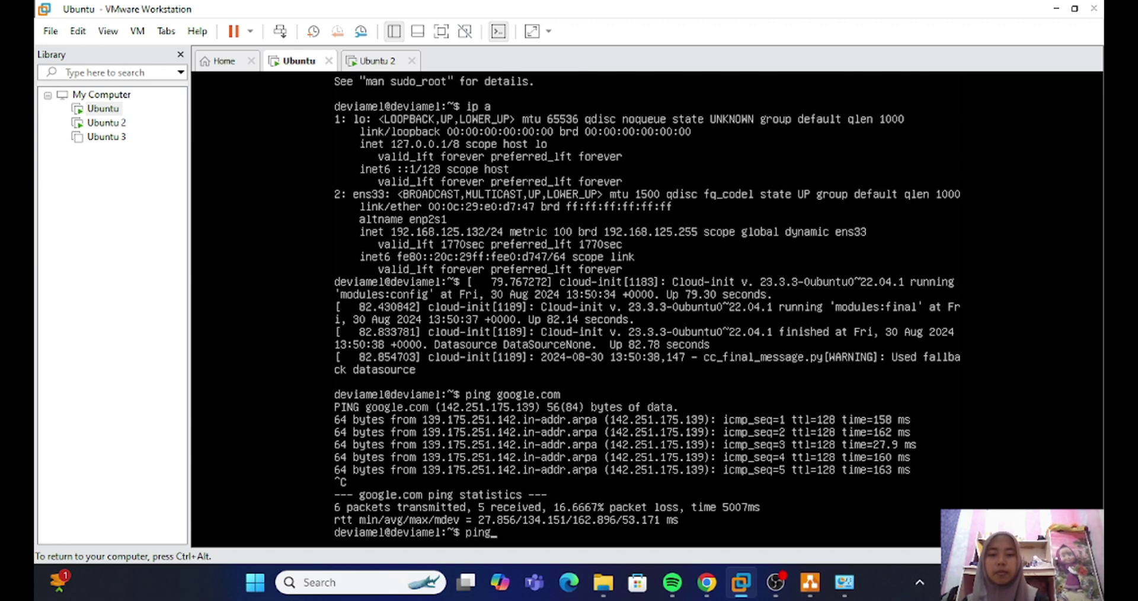
{"action": "type", "text": " 192.168"}
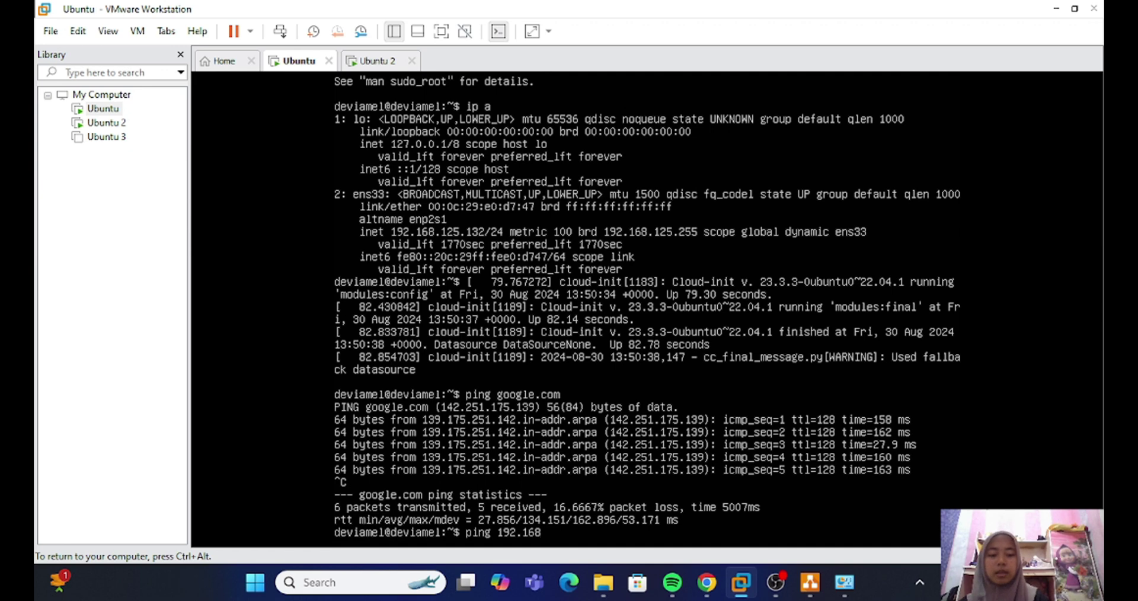
{"action": "type", "text": ".12"}
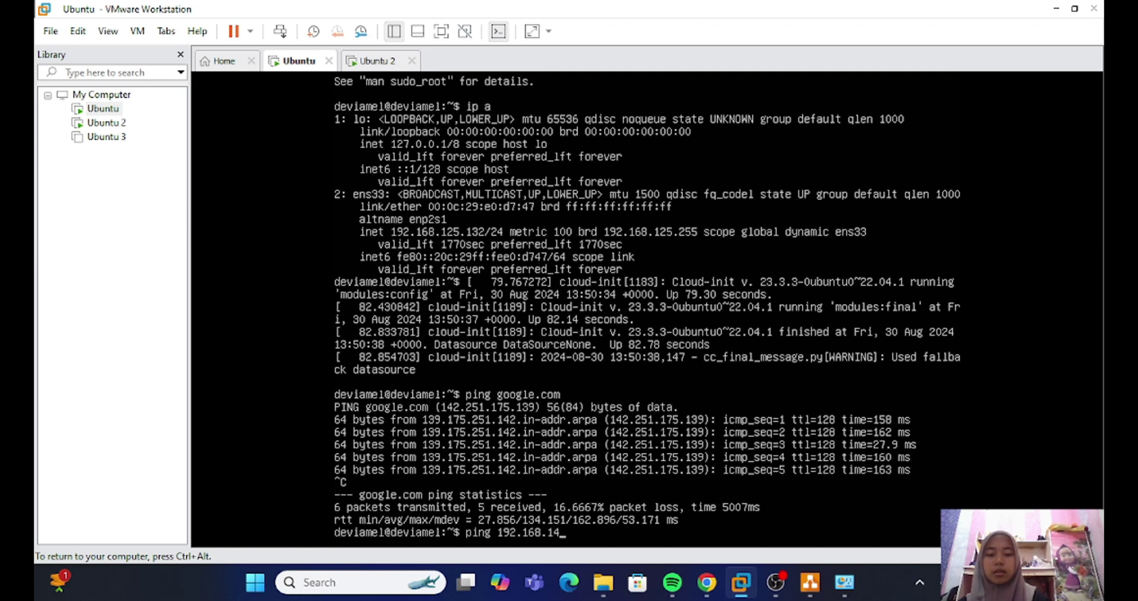
{"action": "type", "text": "5"}
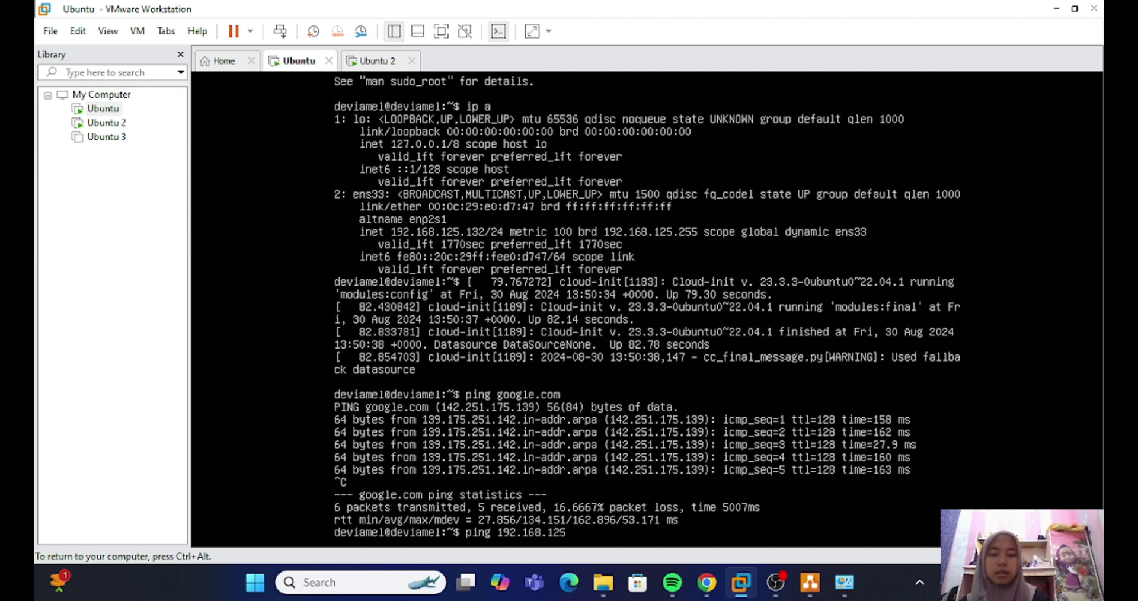
{"action": "type", "text": ".1"}
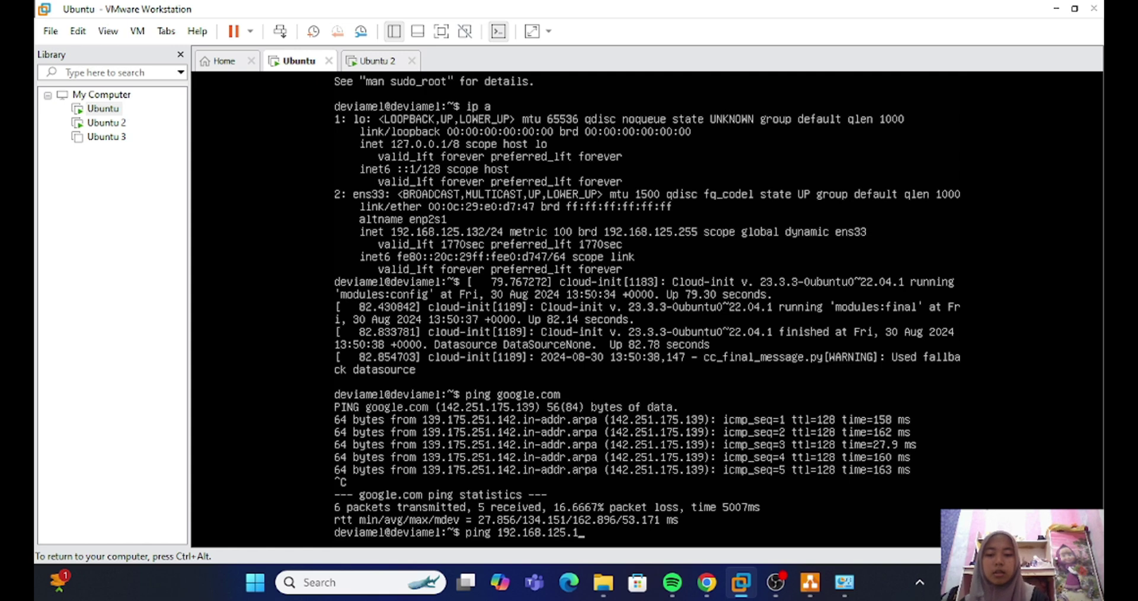
{"action": "type", "text": "30"}
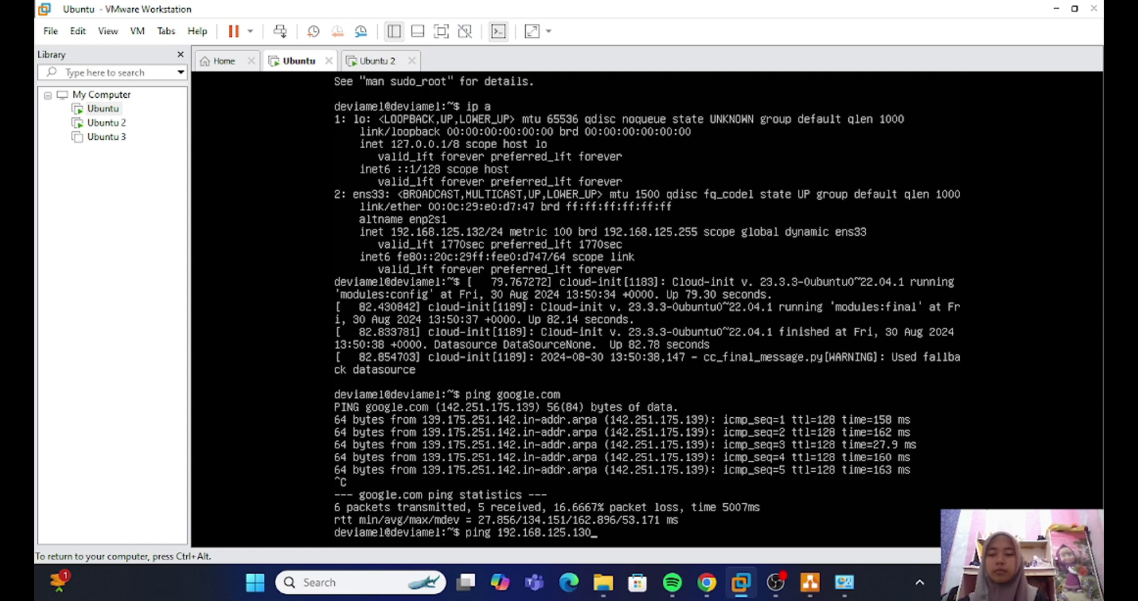
{"action": "key", "text": "Return"}
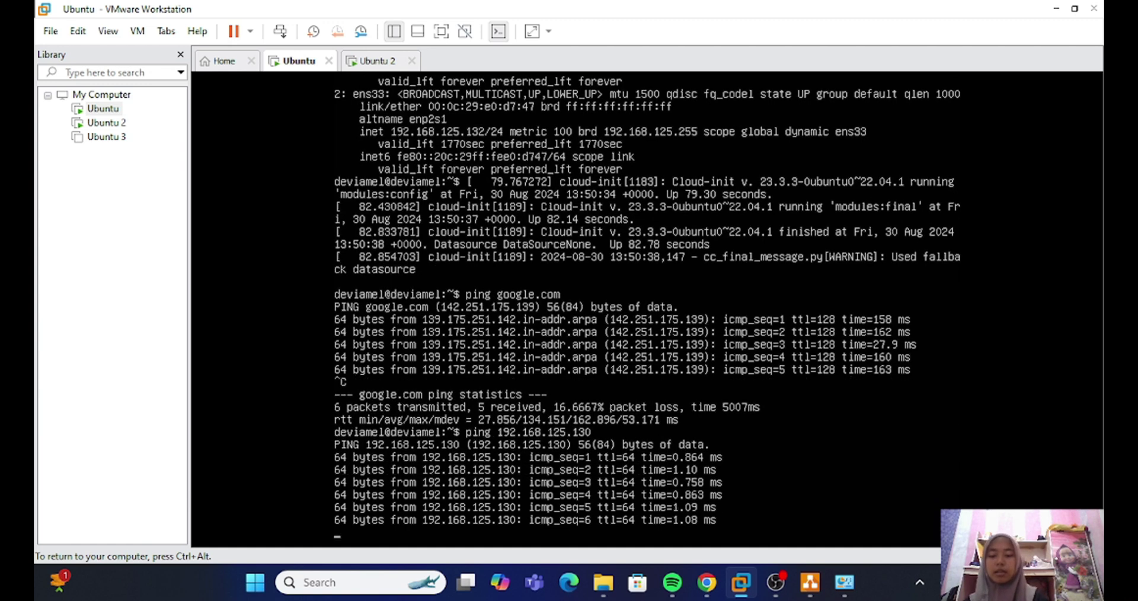
{"action": "key", "text": "ctrl+c"}
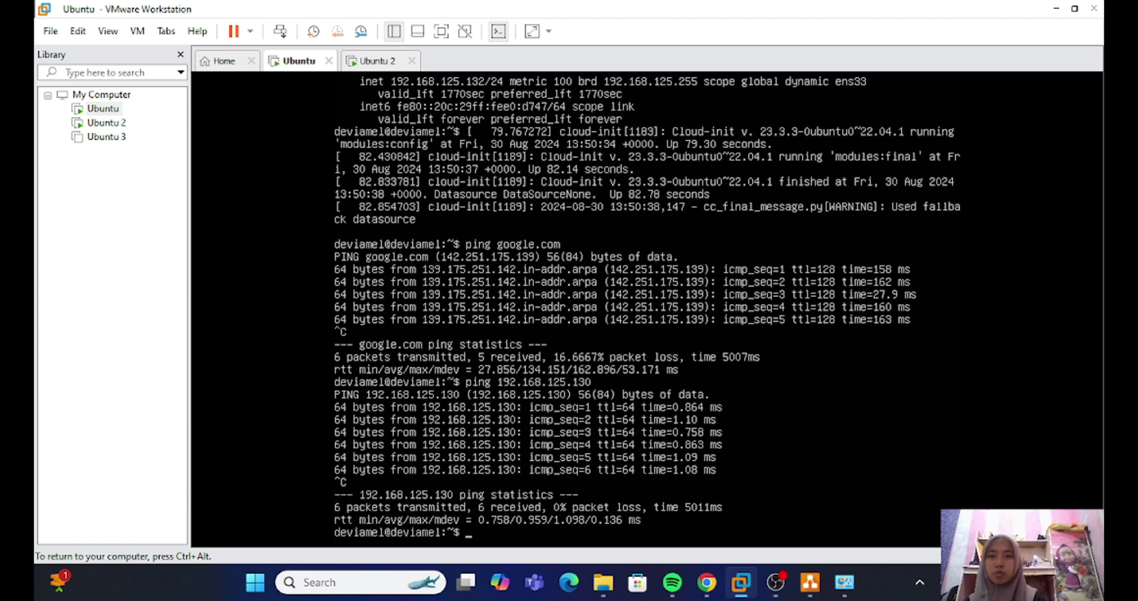
Switch to the Ubuntu 2 virtual machine and test its connection to Ubuntu with ping 192.168.125.132, stopping after several replies
{"action": "key", "text": "ctrl+alt"}
{"action": "left_click", "coordinate": [383, 63]}
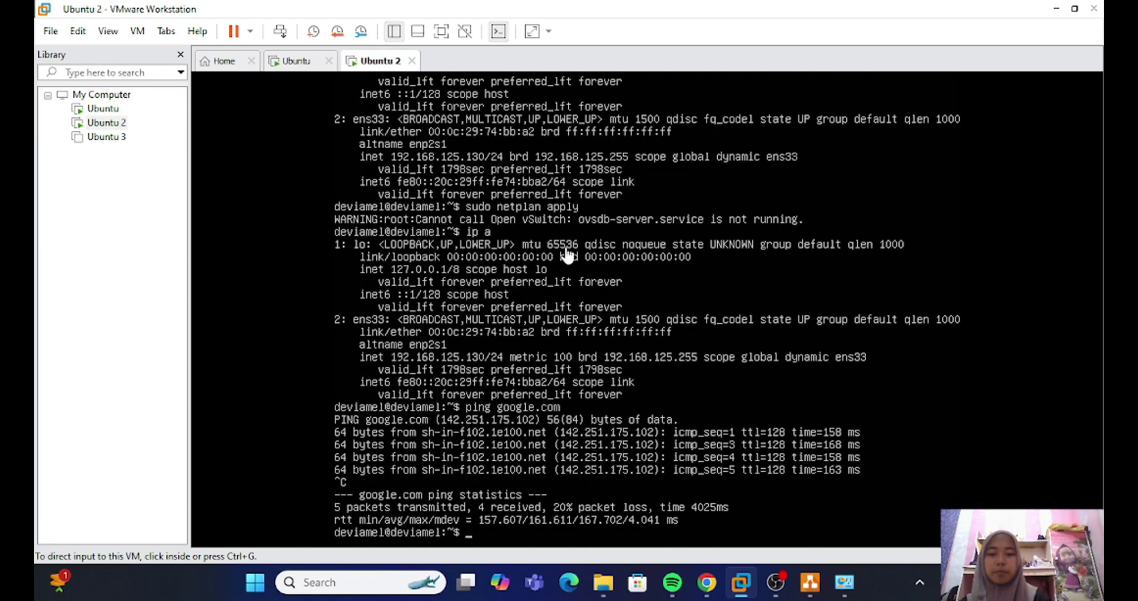
{"action": "left_click", "coordinate": [568, 255]}
{"action": "type", "text": "pi"}
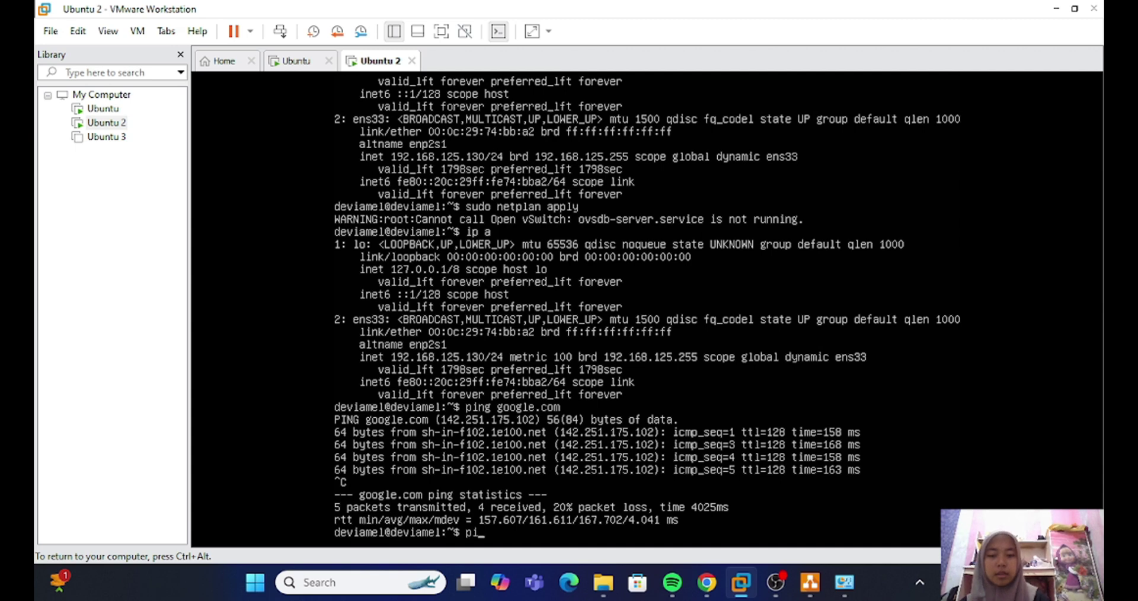
{"action": "type", "text": "ng 19"}
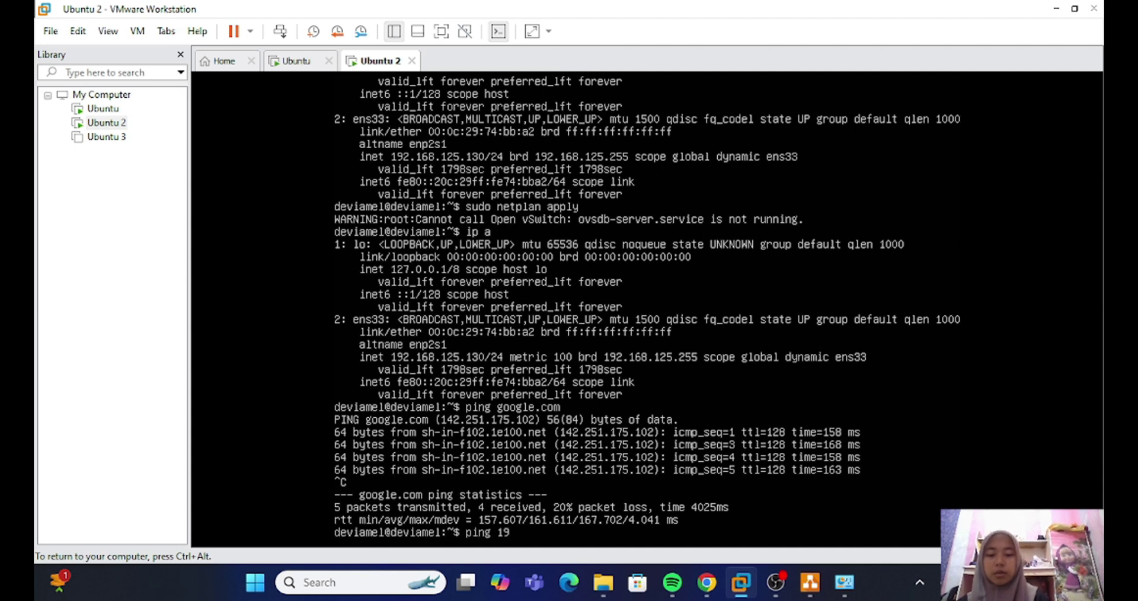
{"action": "type", "text": "2.168"}
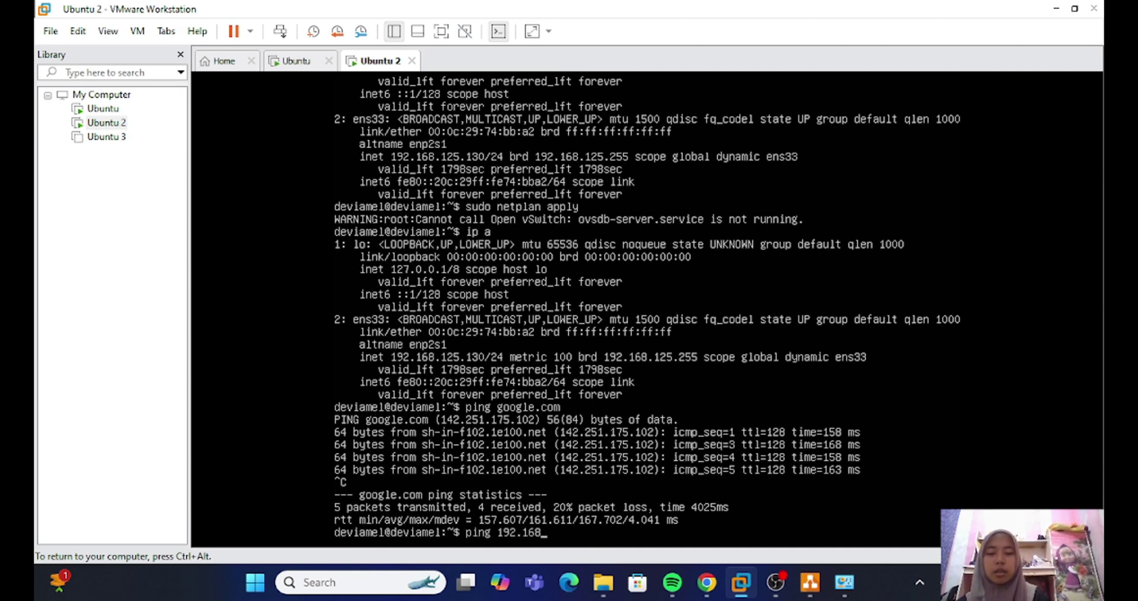
{"action": "type", "text": ".12"}
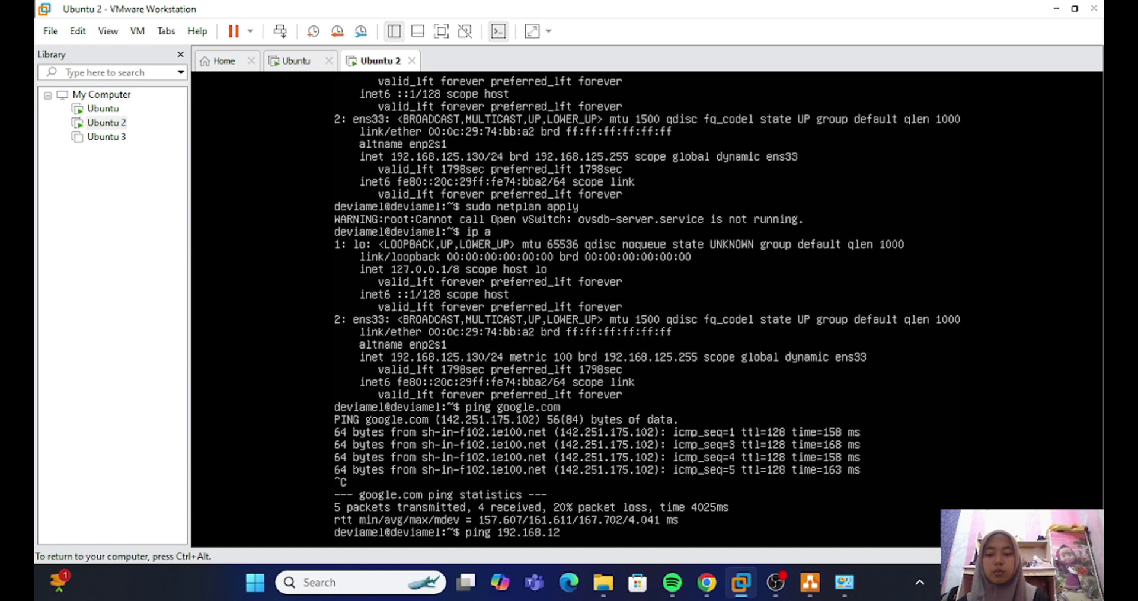
{"action": "type", "text": "5."}
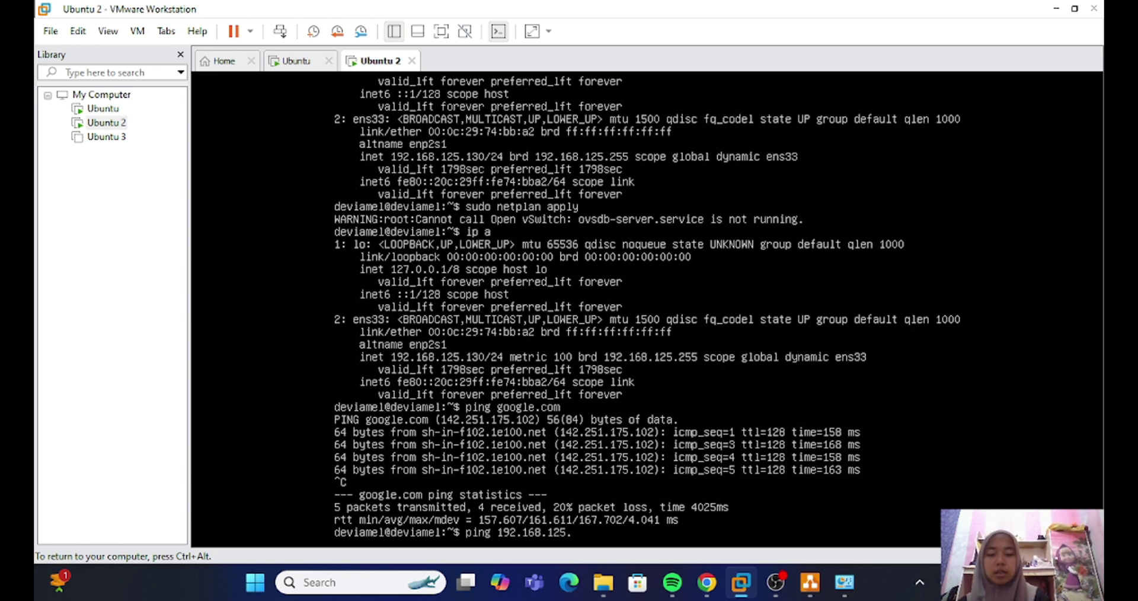
{"action": "type", "text": "132"}
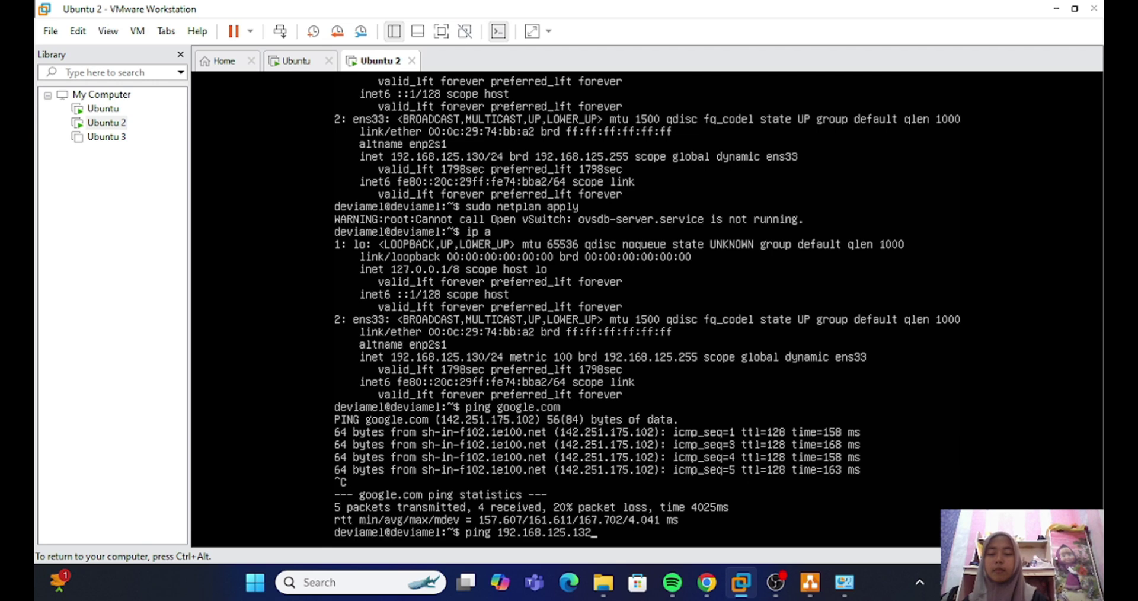
{"action": "key", "text": "Return"}
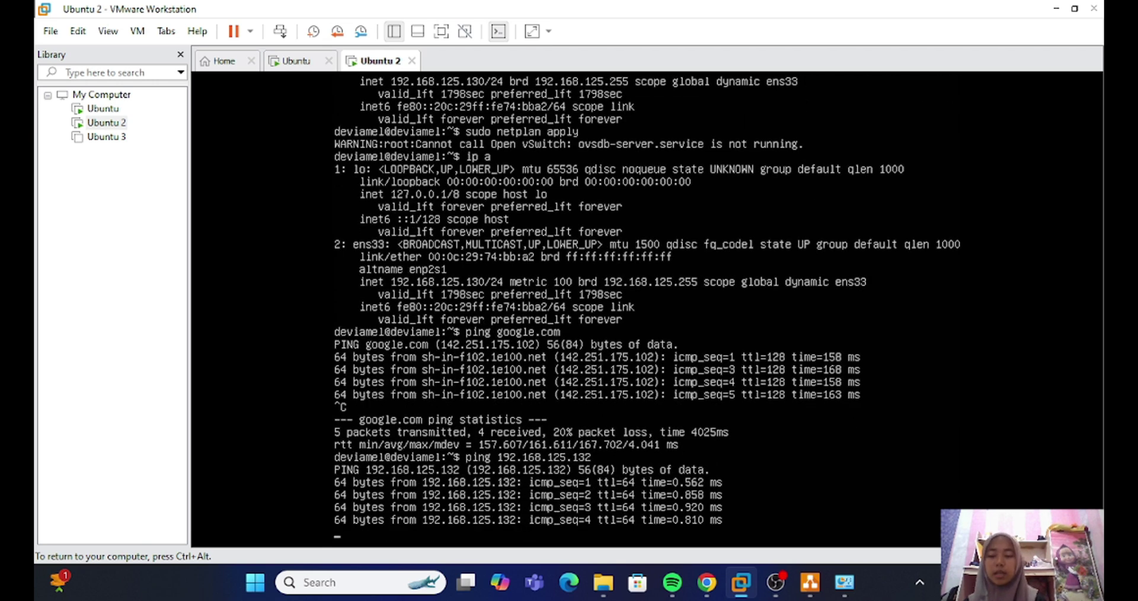
{"action": "key", "text": "ctrl+c"}
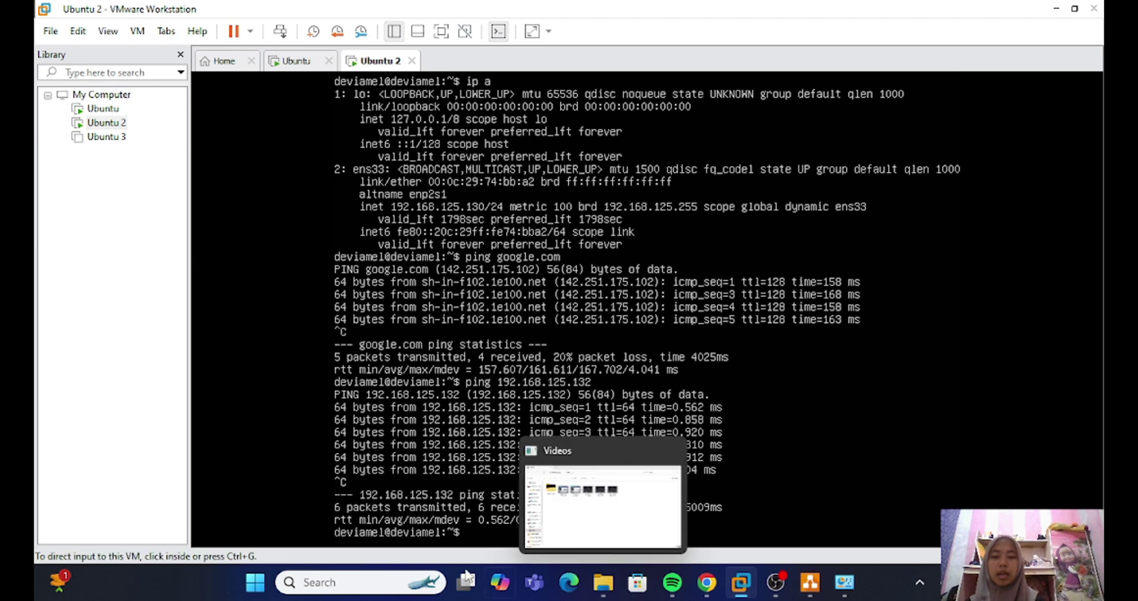
Open Command Prompt on the Windows host and test the connection to the Ubuntu virtual machine with ping 192.168.125.132
{"action": "left_click", "coordinate": [392, 582]}
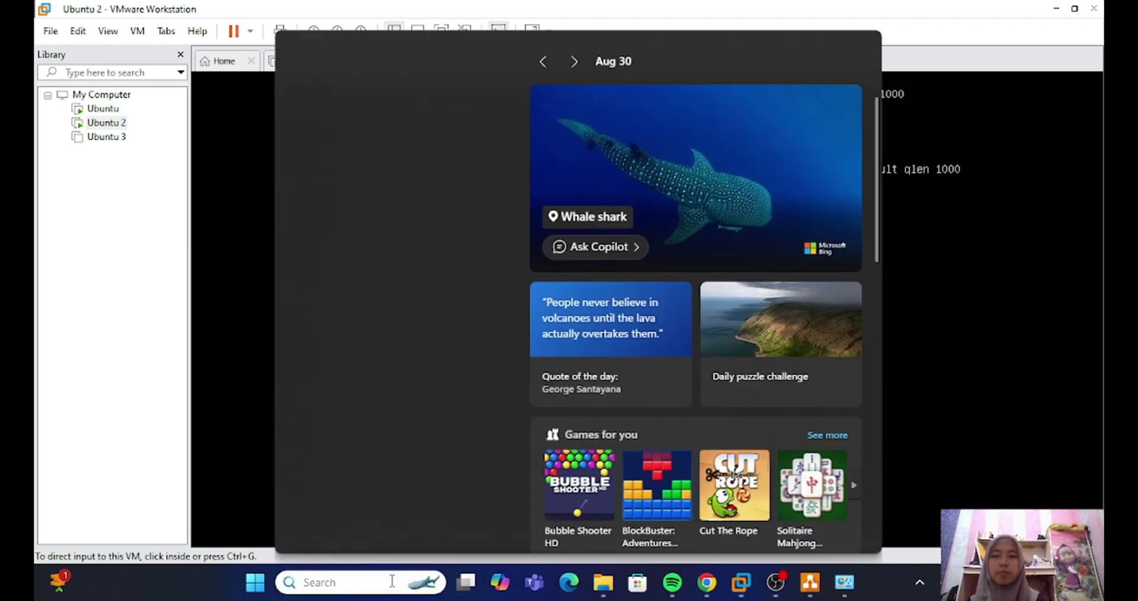
{"action": "type", "text": "c"}
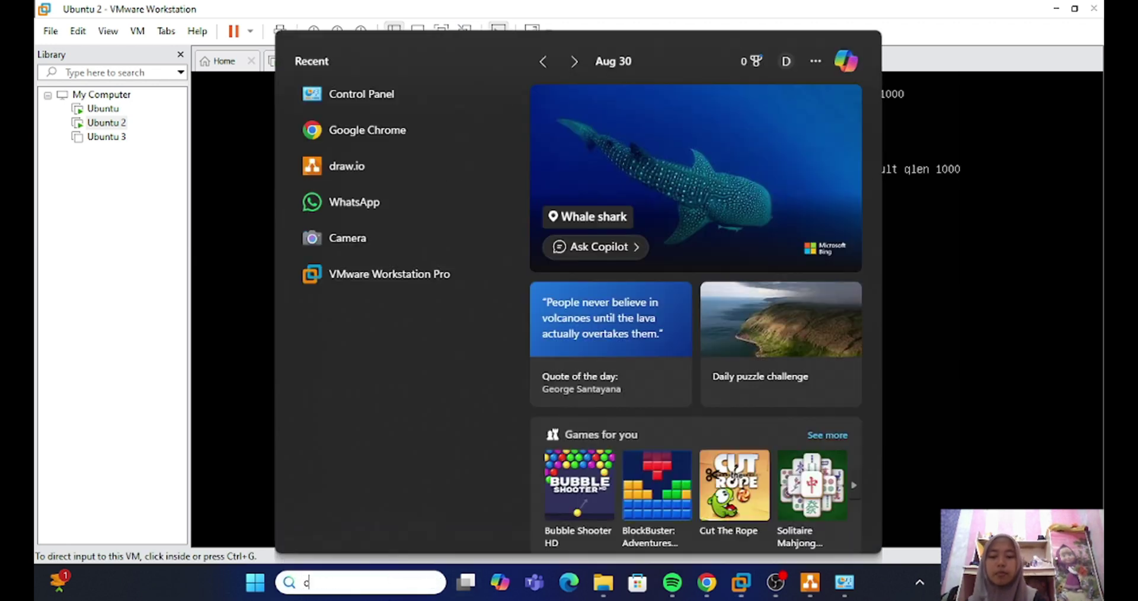
{"action": "type", "text": "om"}
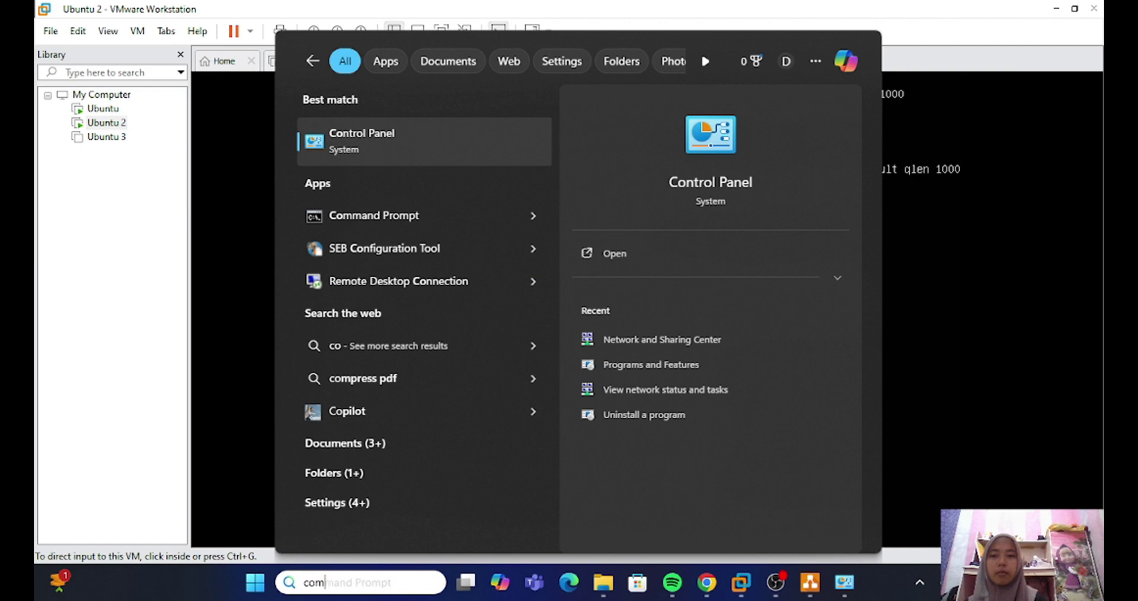
{"action": "key", "text": "Return"}
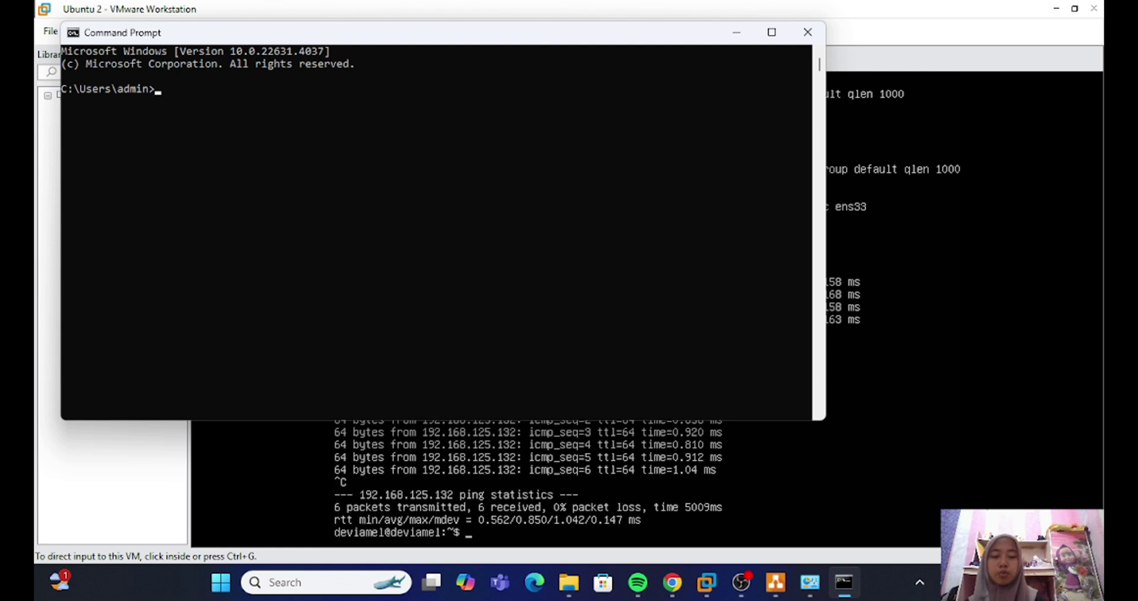
{"action": "type", "text": "ping"}
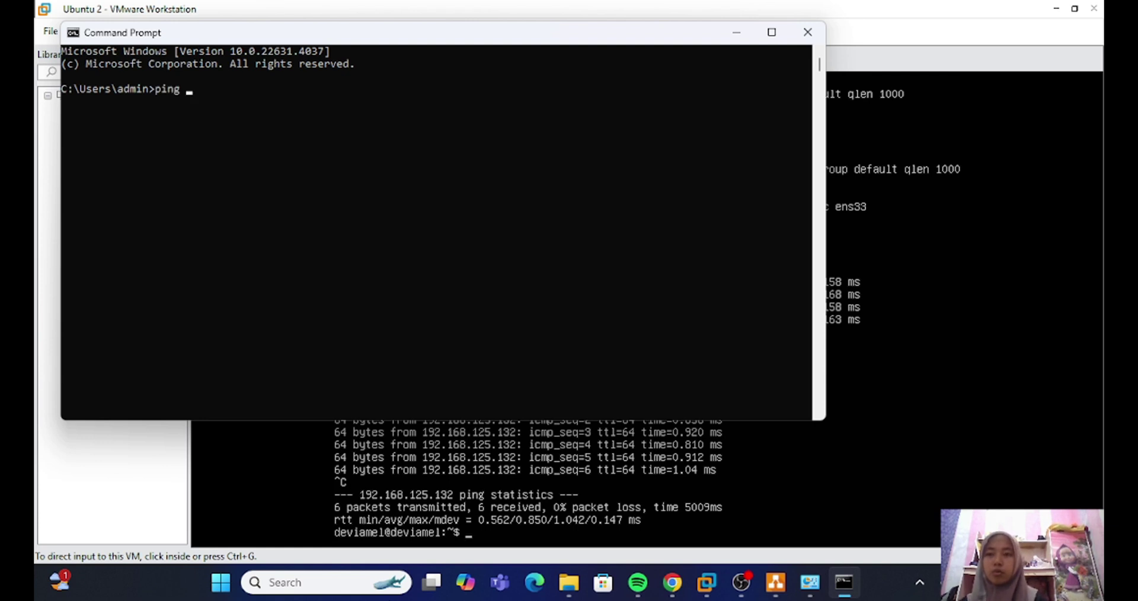
{"action": "type", "text": " 192"}
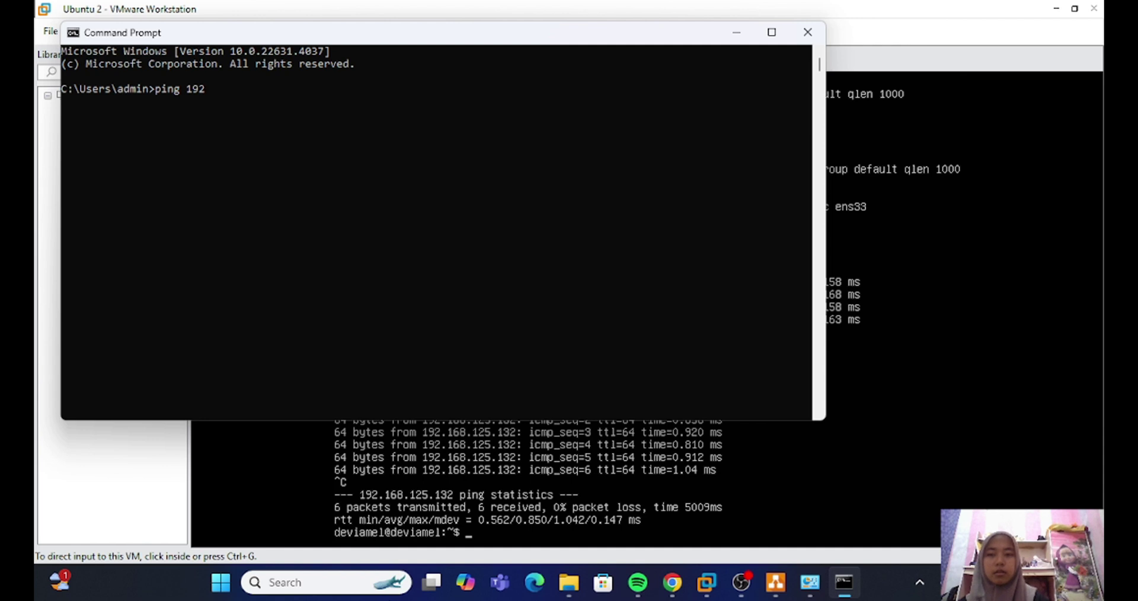
{"action": "type", "text": ".168"}
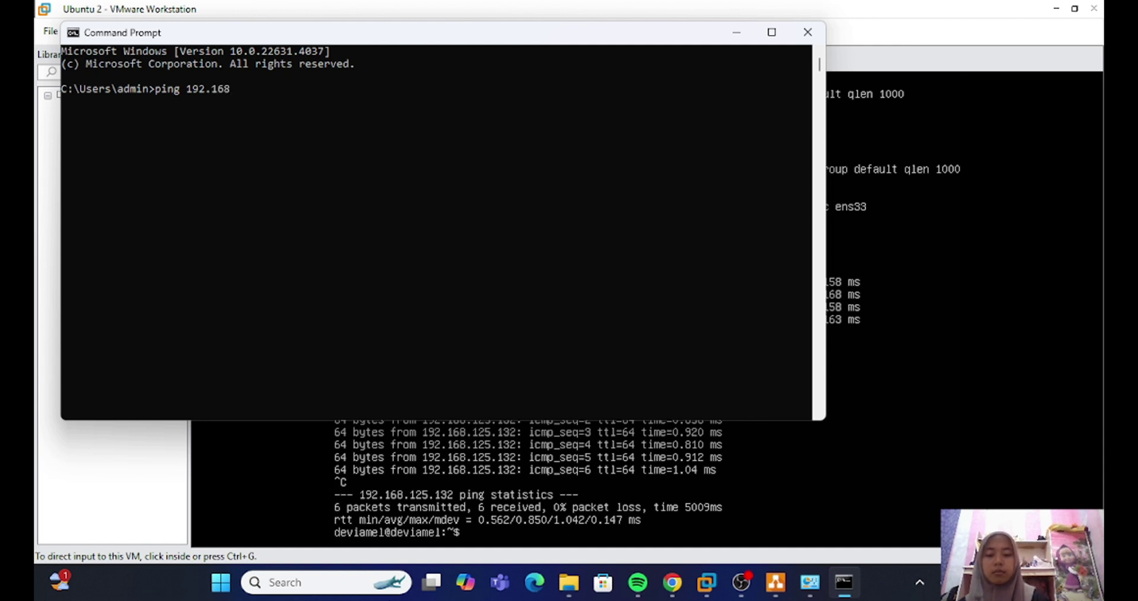
{"action": "type", "text": ".125.1"}
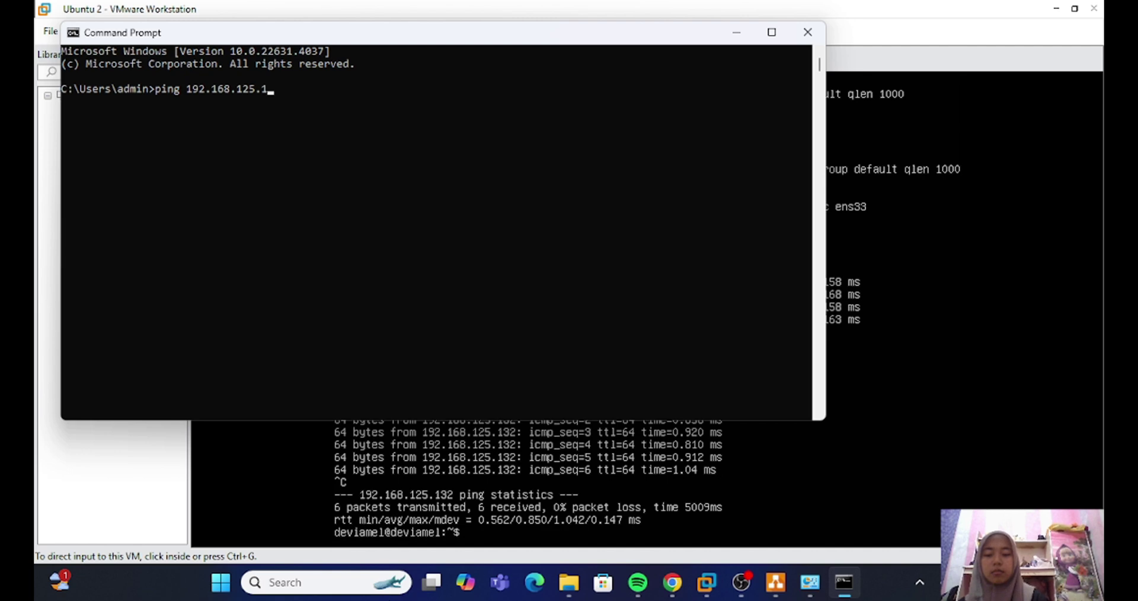
{"action": "type", "text": "32"}
{"action": "key", "text": "Return"}
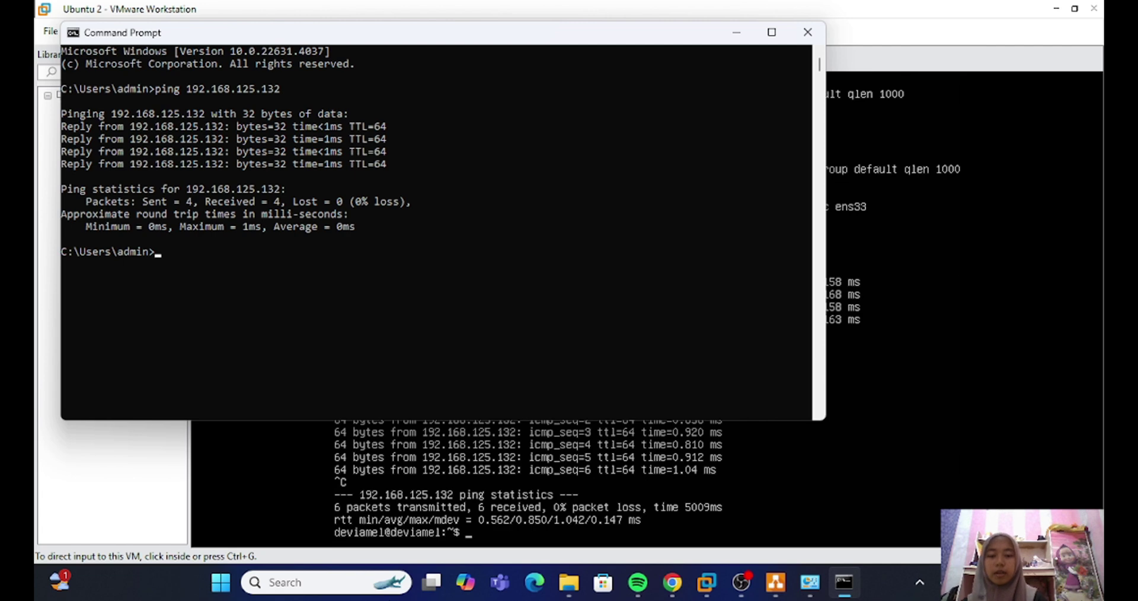
Test the connection from the Windows host to the Ubuntu 2 virtual machine with ping 192.168.125.130
{"action": "type", "text": "ping 192.1"}
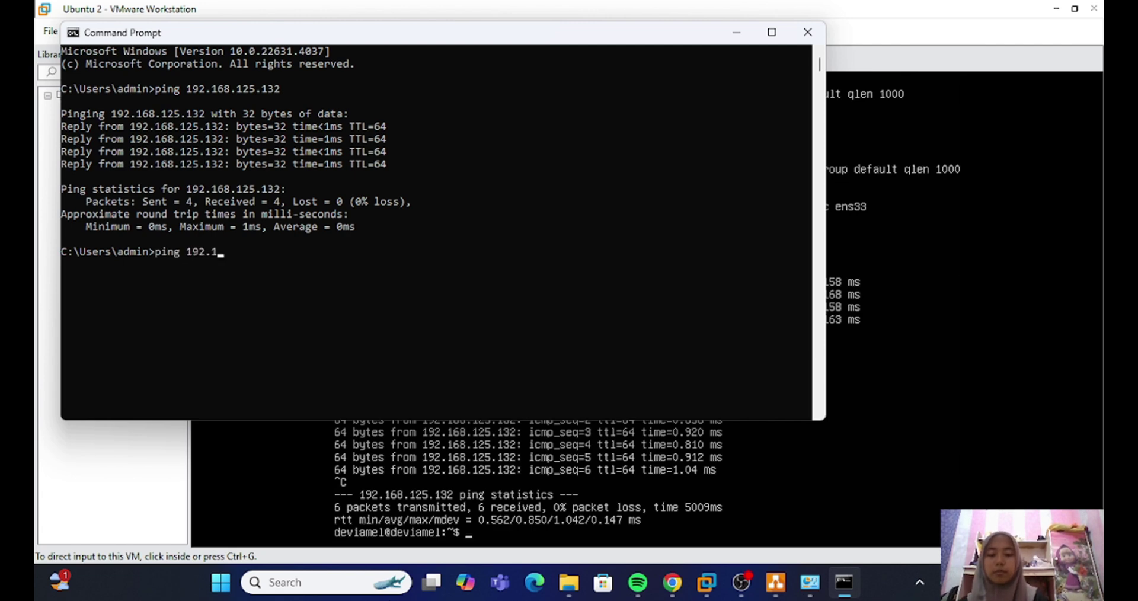
{"action": "type", "text": "68.125.130"}
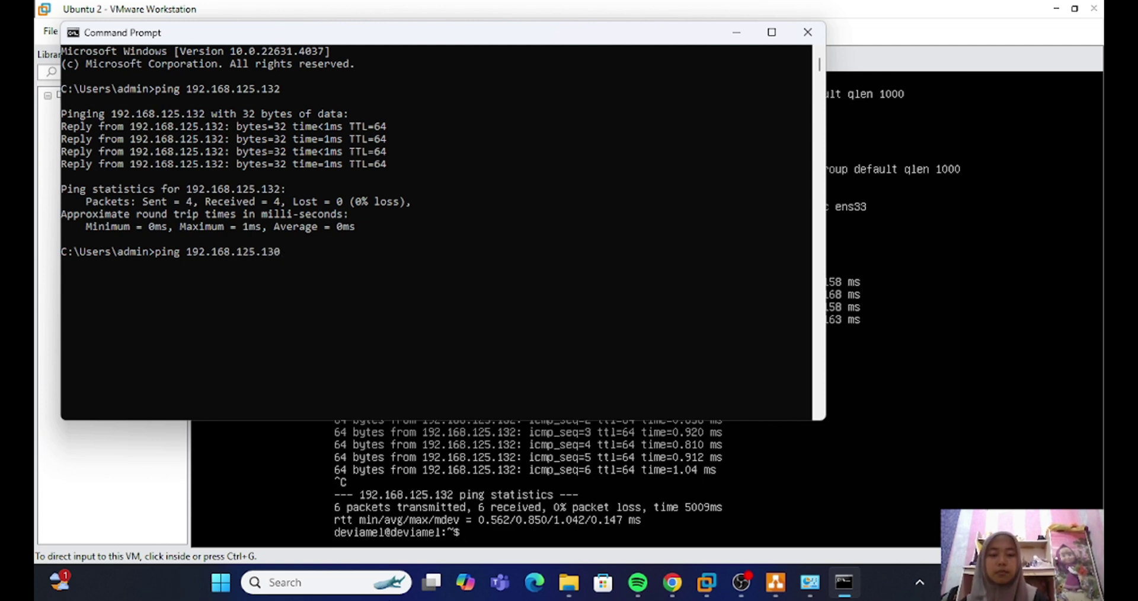
{"action": "key", "text": "Return"}
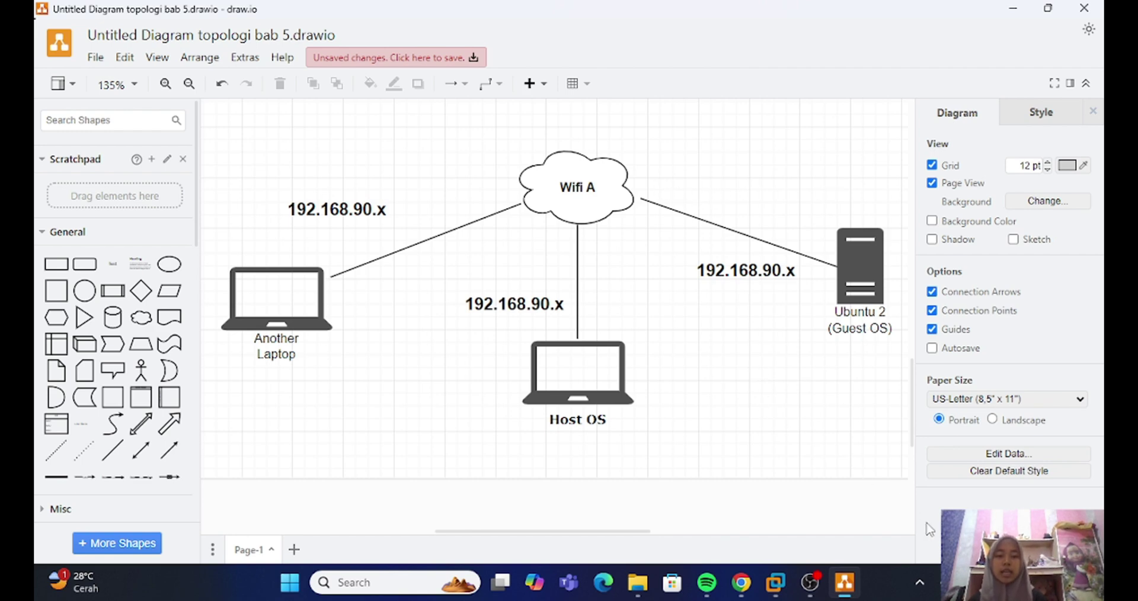
Check the host's active Wi-Fi network and view the Wi-Fi 2 adapter's connection details in Control Panel's Network Connections
{"action": "left_click", "coordinate": [996, 583]}
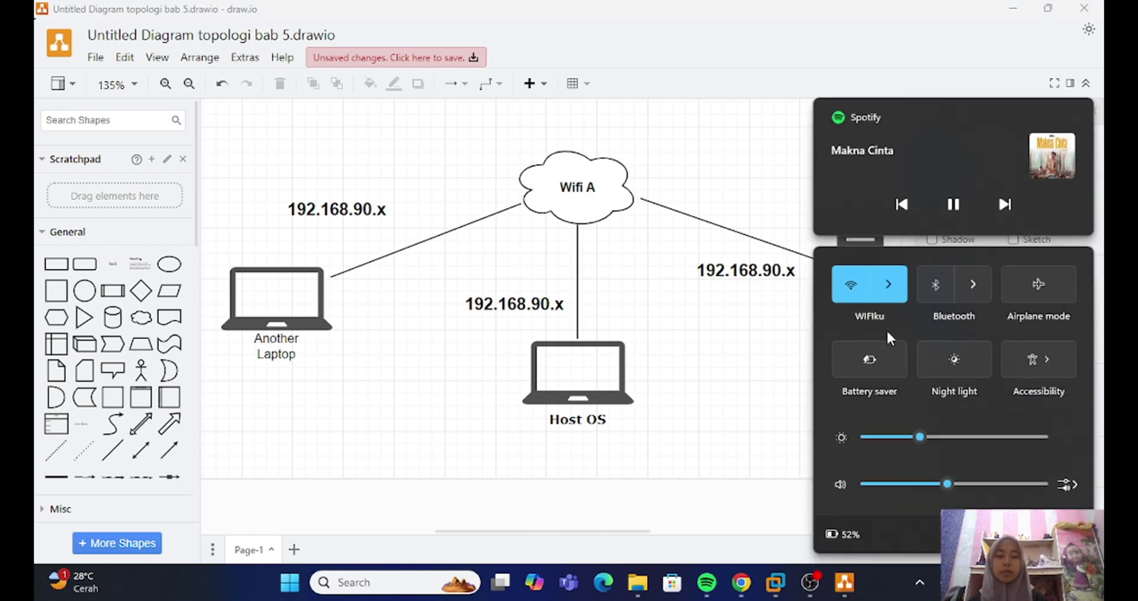
{"action": "left_click", "coordinate": [769, 360]}
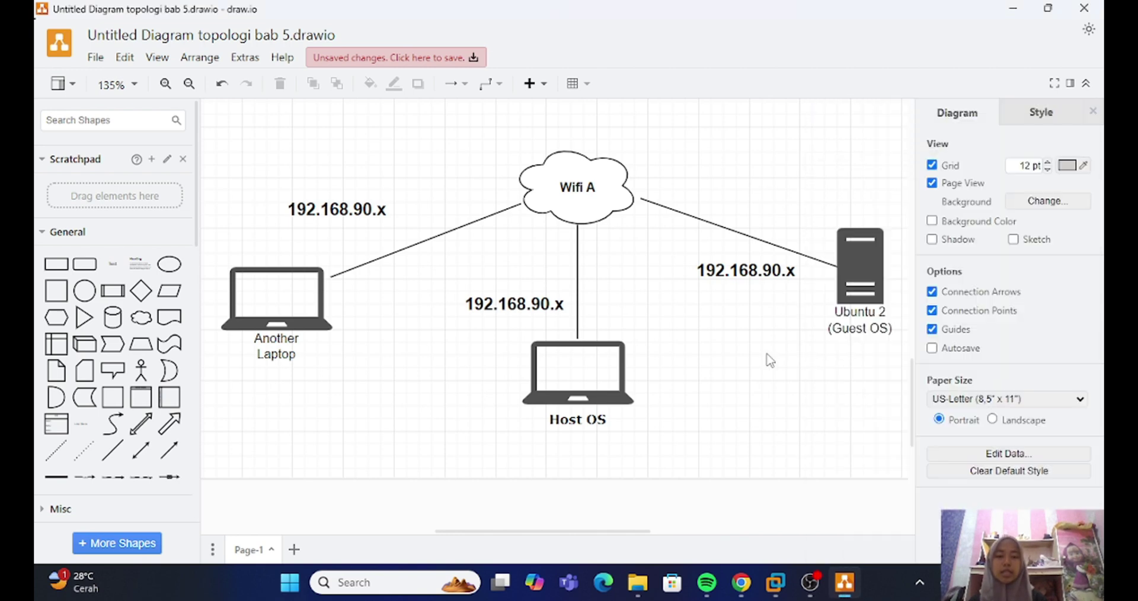
{"action": "left_click", "coordinate": [445, 584]}
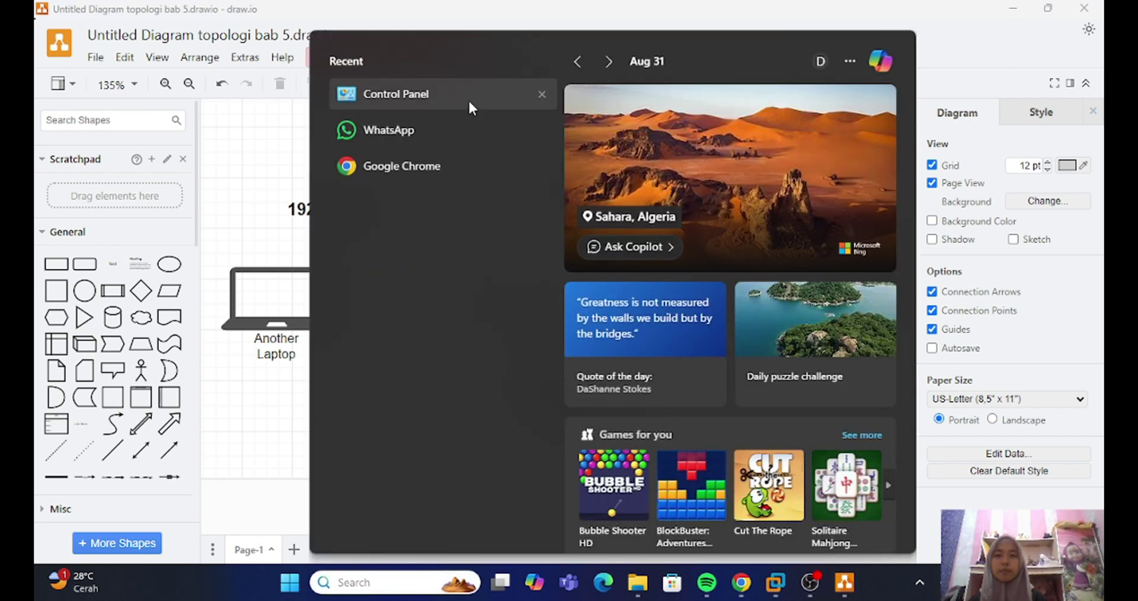
{"action": "key", "text": "Escape"}
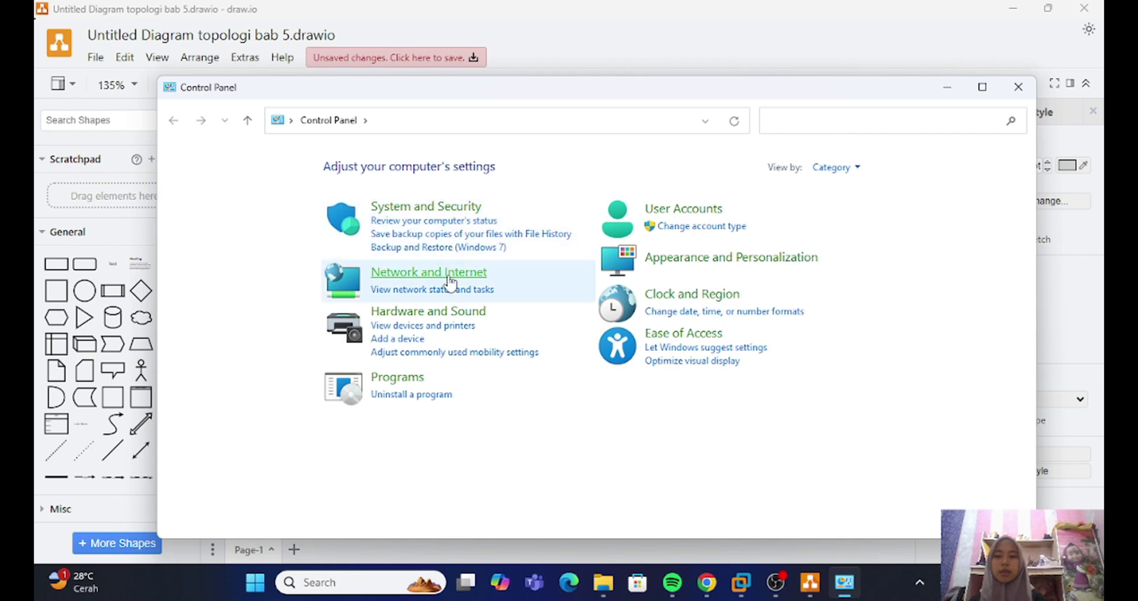
{"action": "left_click", "coordinate": [449, 274]}
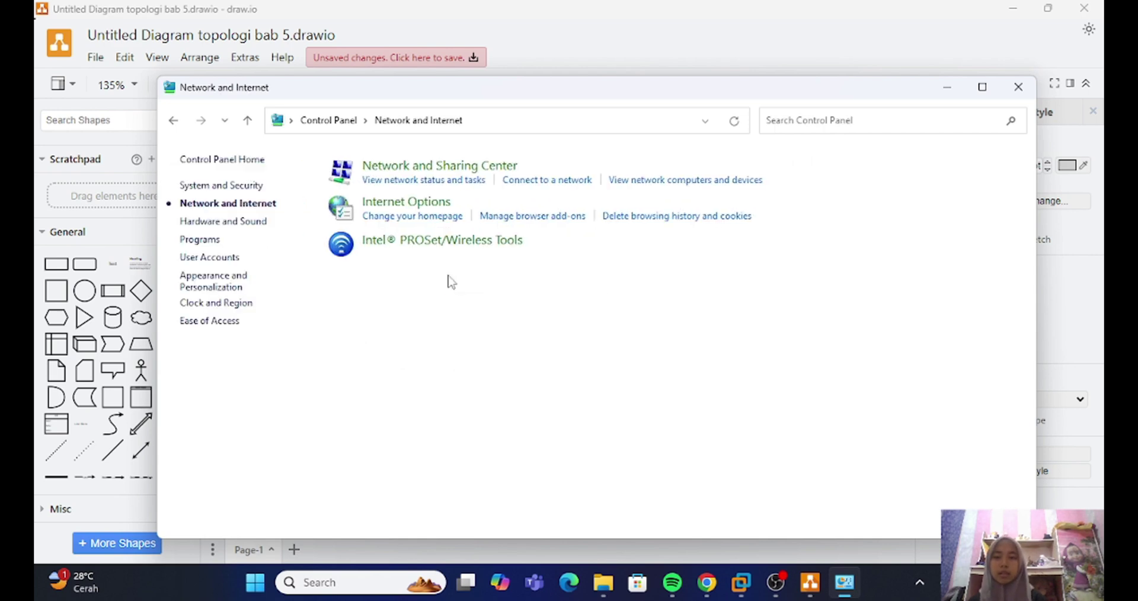
{"action": "left_click", "coordinate": [451, 169]}
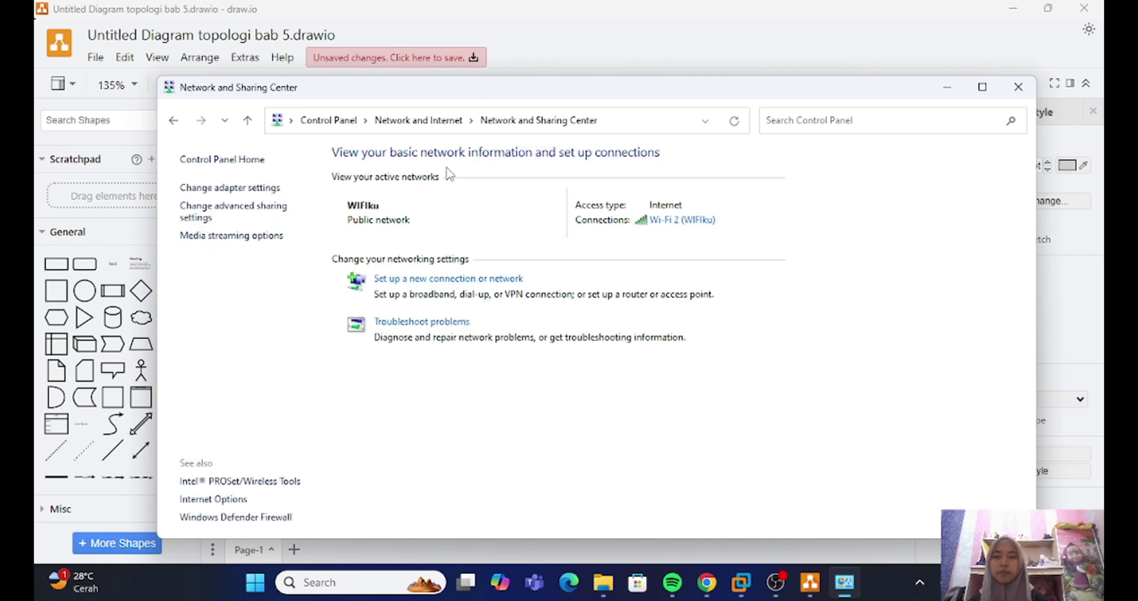
{"action": "left_click", "coordinate": [239, 191]}
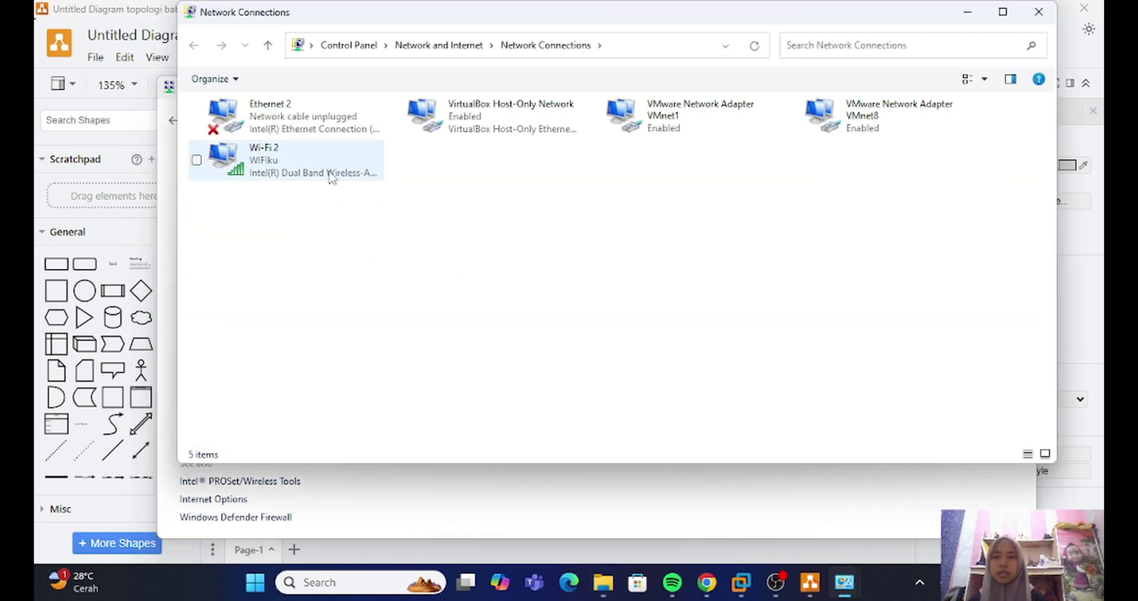
{"action": "double_click", "coordinate": [330, 177]}
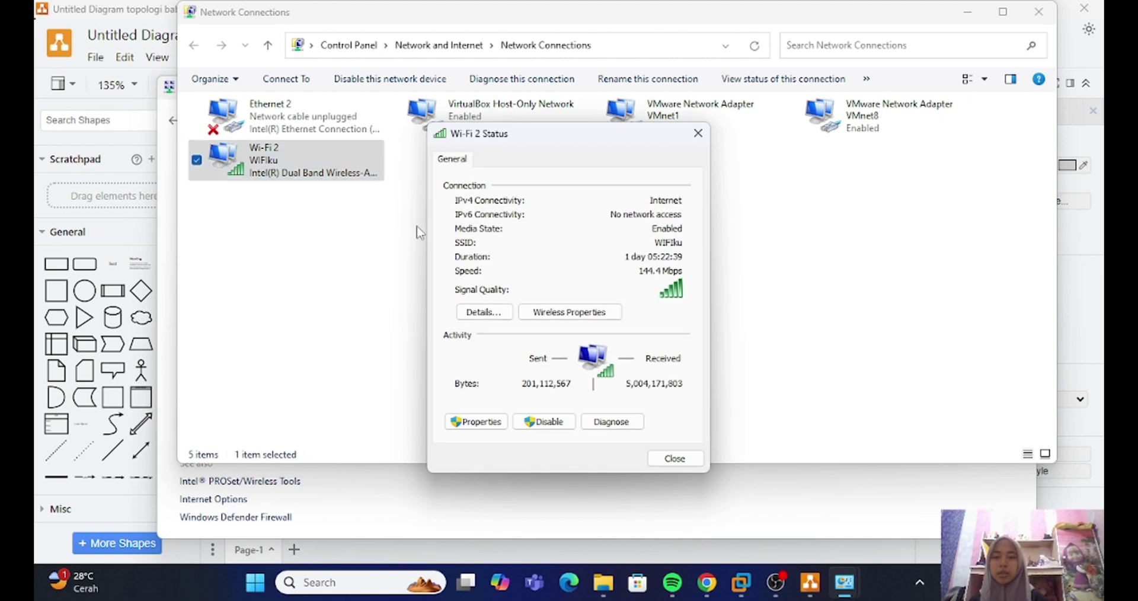
{"action": "left_click", "coordinate": [482, 313]}
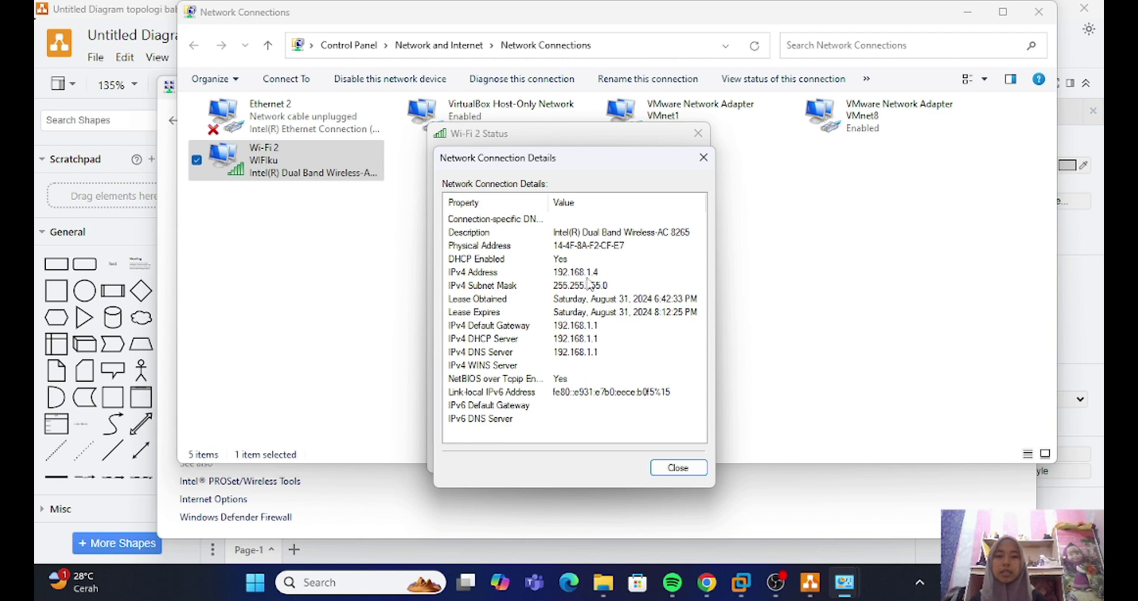
{"action": "left_click", "coordinate": [679, 468]}
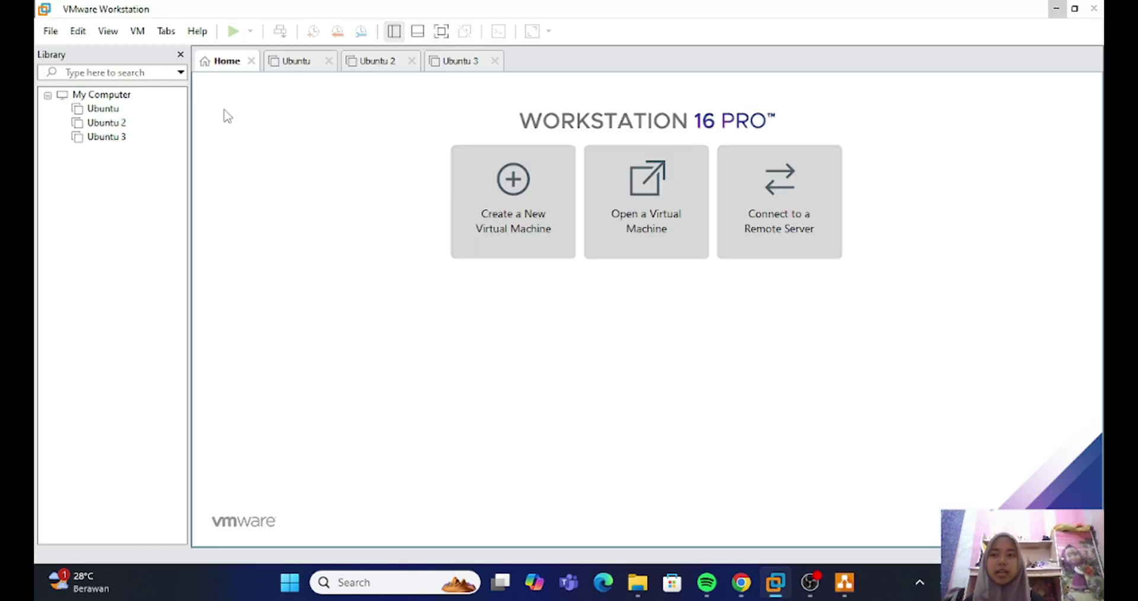
Switch to VMware Workstation and review the network connection options of the Ubuntu virtual machine's network adapter
{"action": "left_click", "coordinate": [105, 109]}
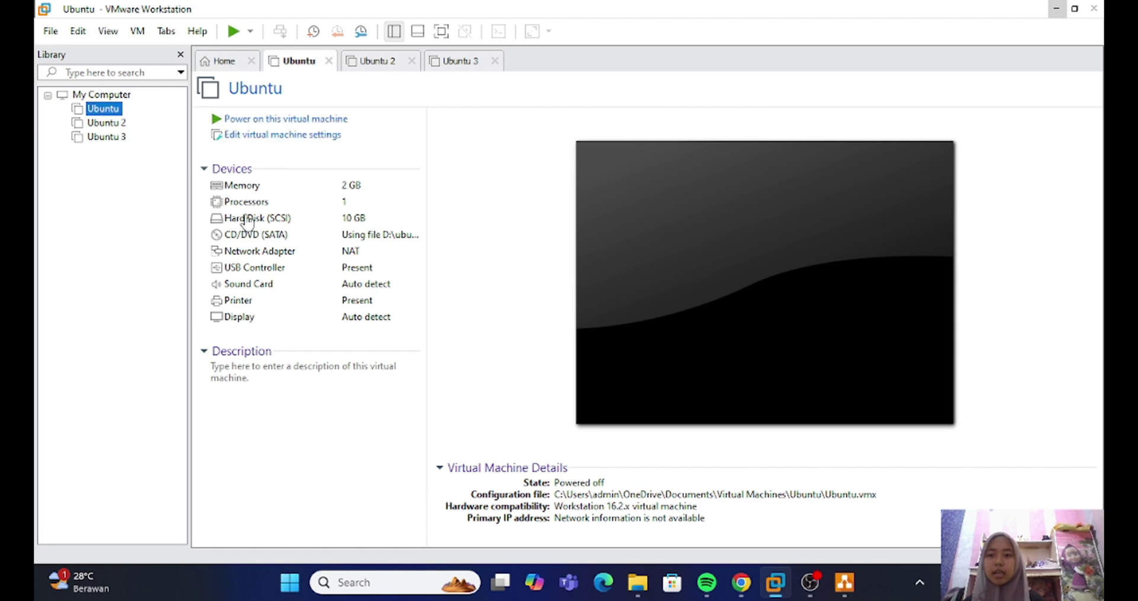
{"action": "left_click", "coordinate": [293, 256]}
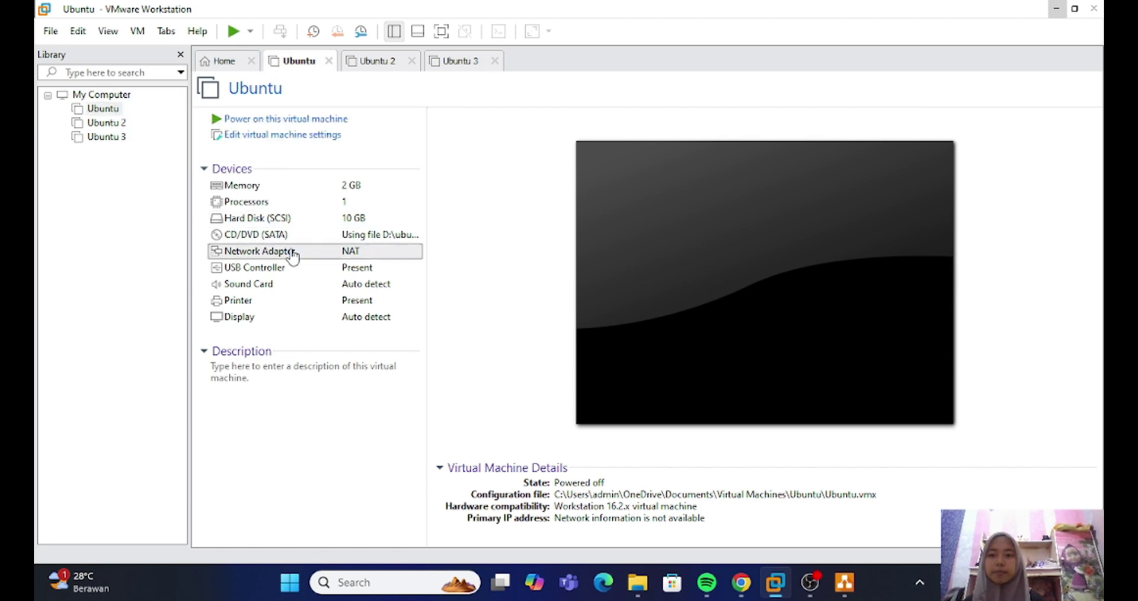
{"action": "double_click", "coordinate": [292, 255]}
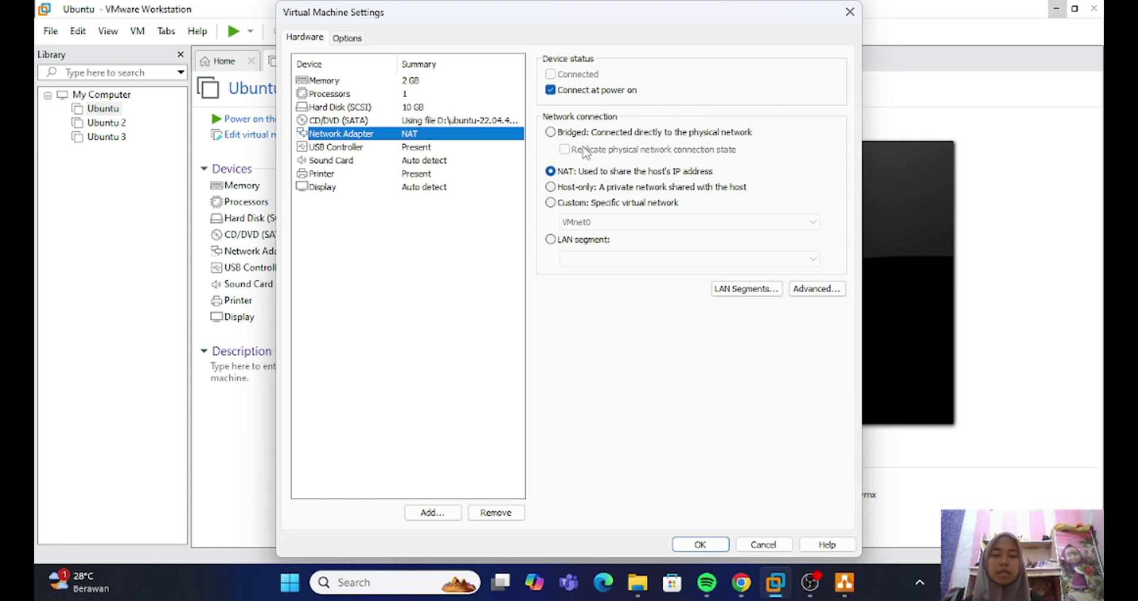
{"action": "left_click", "coordinate": [701, 544]}
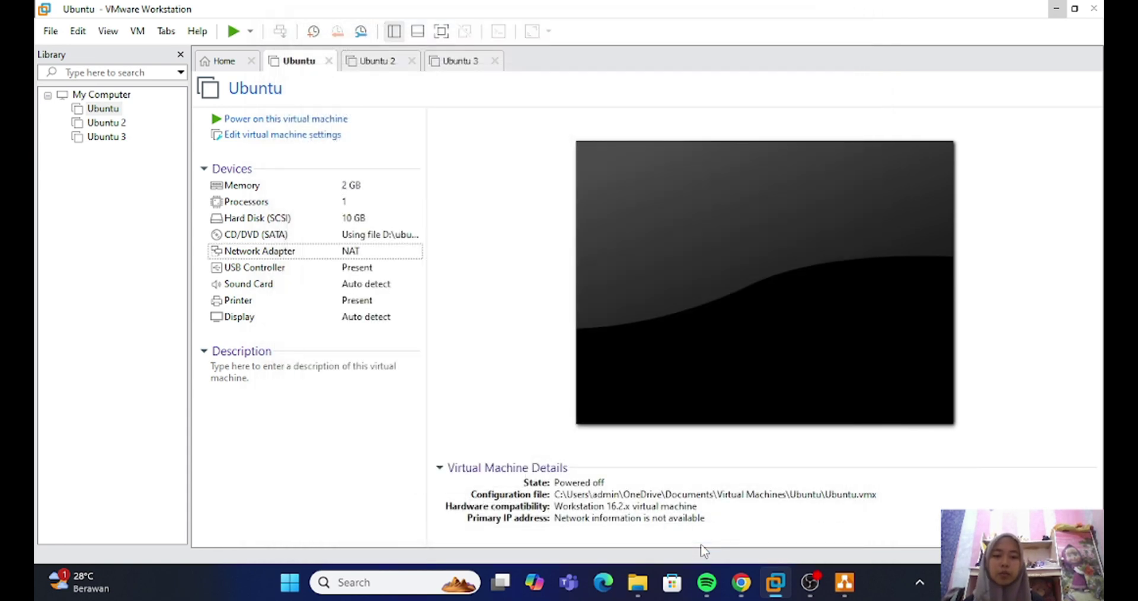
Check the VMnet0 bridging options in the Virtual Network Editor and keep it bridged to Intel(R) Dual Band Wireless-AC 8265
{"action": "left_click", "coordinate": [78, 30]}
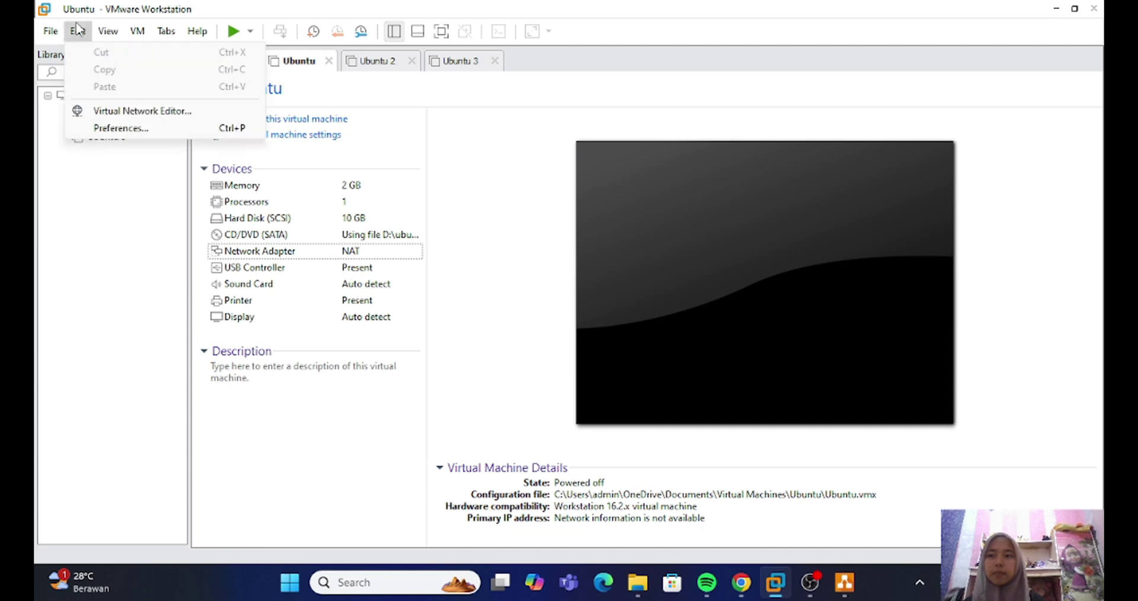
{"action": "left_click", "coordinate": [134, 112]}
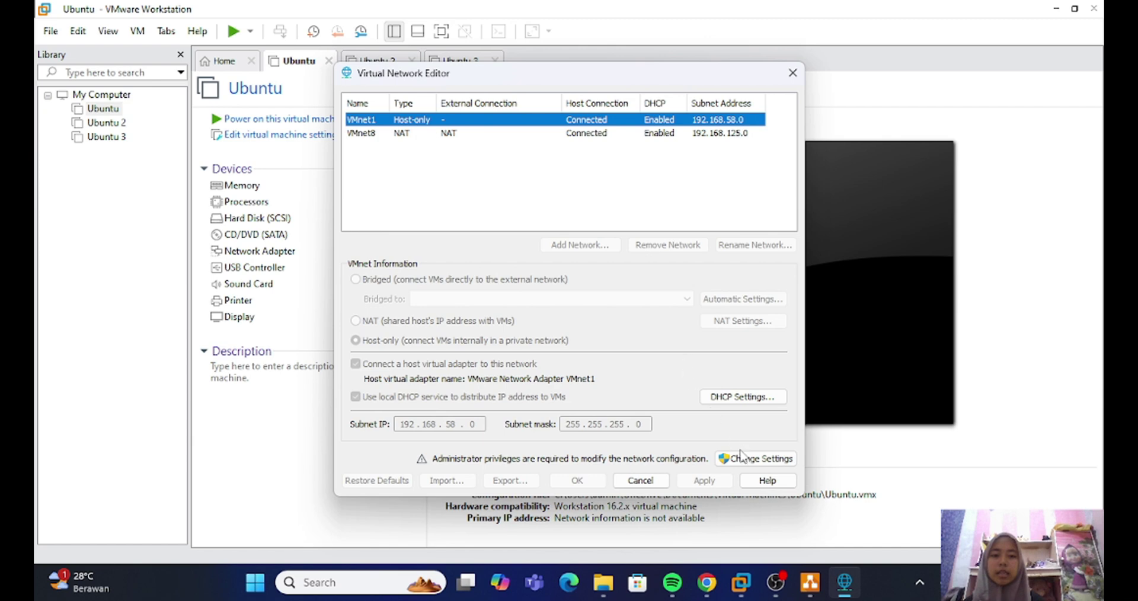
{"action": "left_click", "coordinate": [741, 457]}
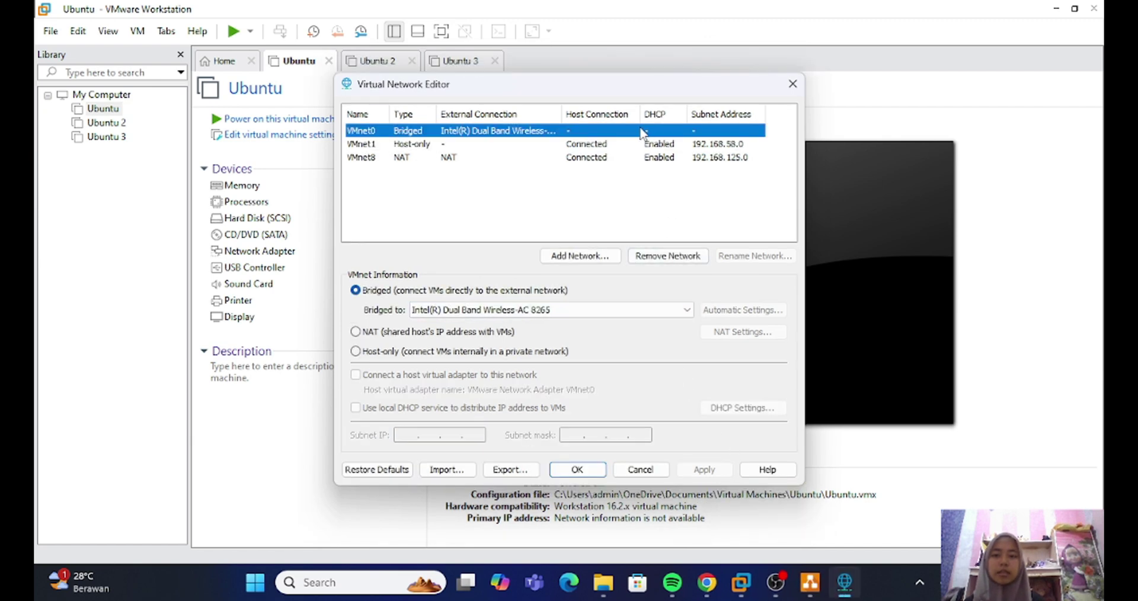
{"action": "left_click", "coordinate": [687, 311]}
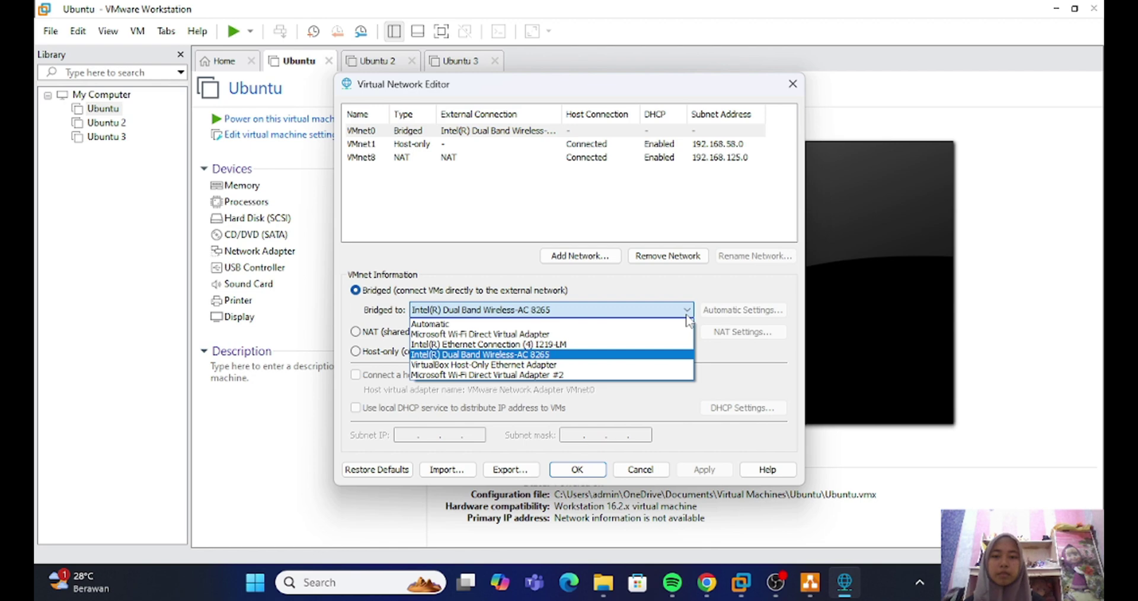
{"action": "left_click", "coordinate": [686, 315]}
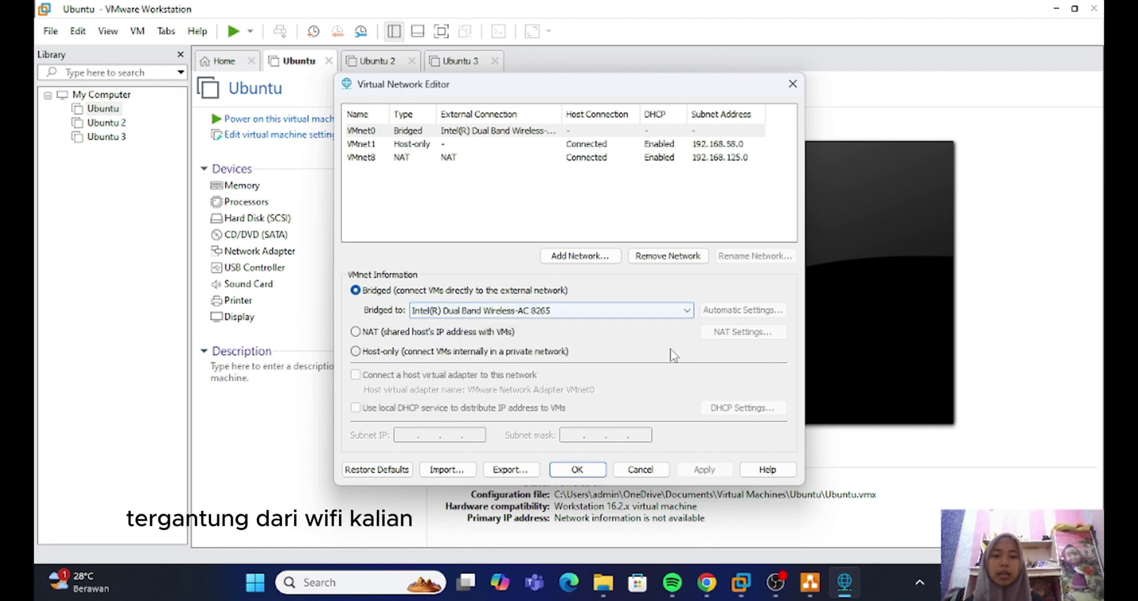
{"action": "left_click", "coordinate": [578, 470]}
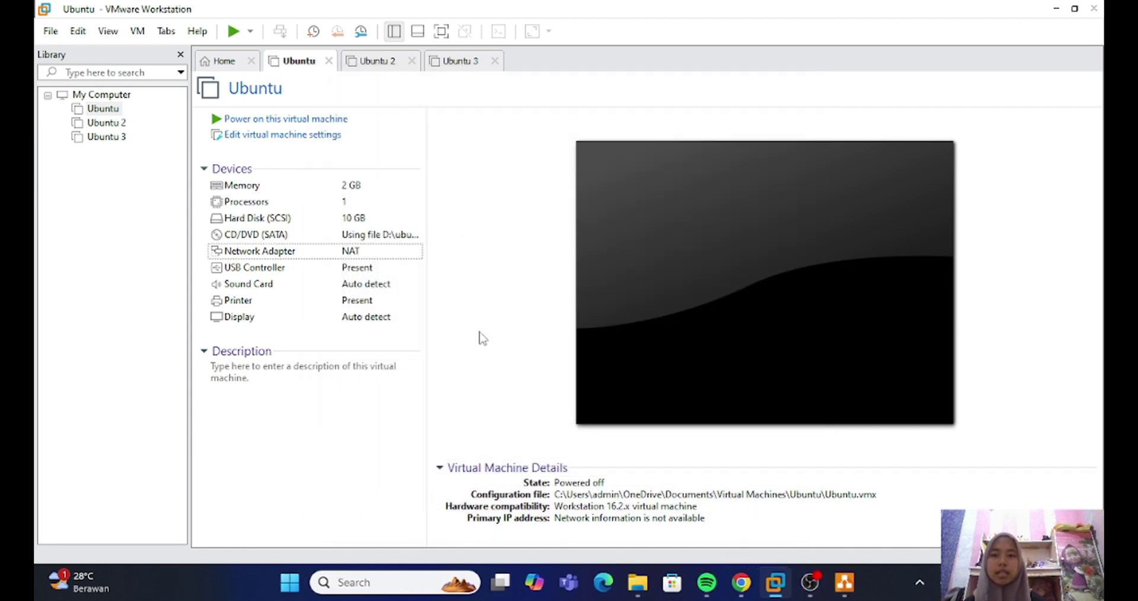
Set the Ubuntu virtual machine's network adapter to Bridged and apply the settings
{"action": "right_click", "coordinate": [99, 113]}
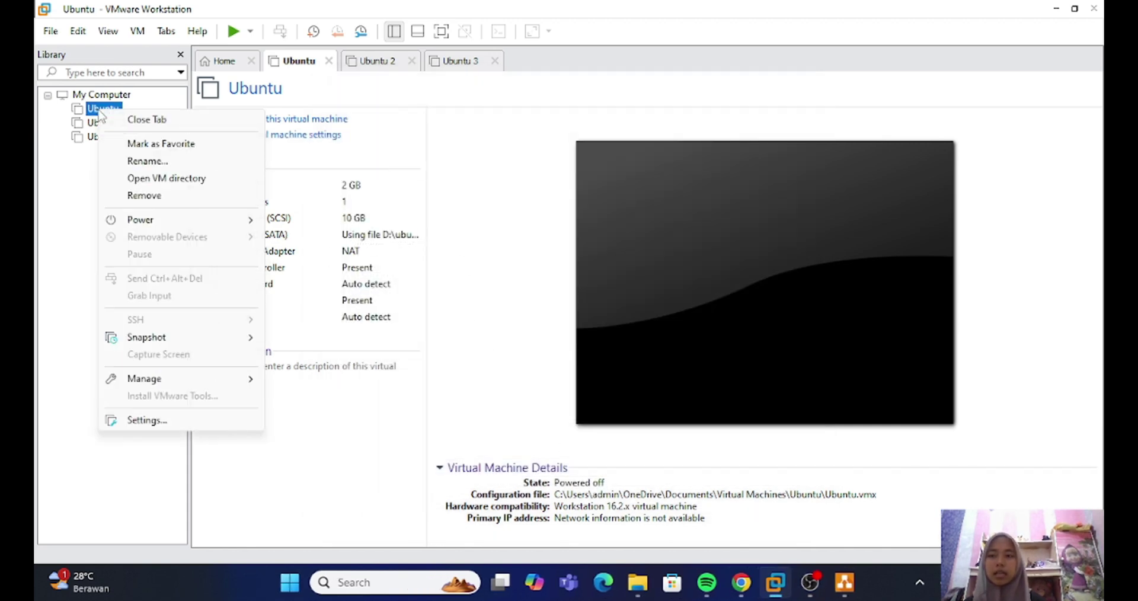
{"action": "left_click", "coordinate": [178, 420]}
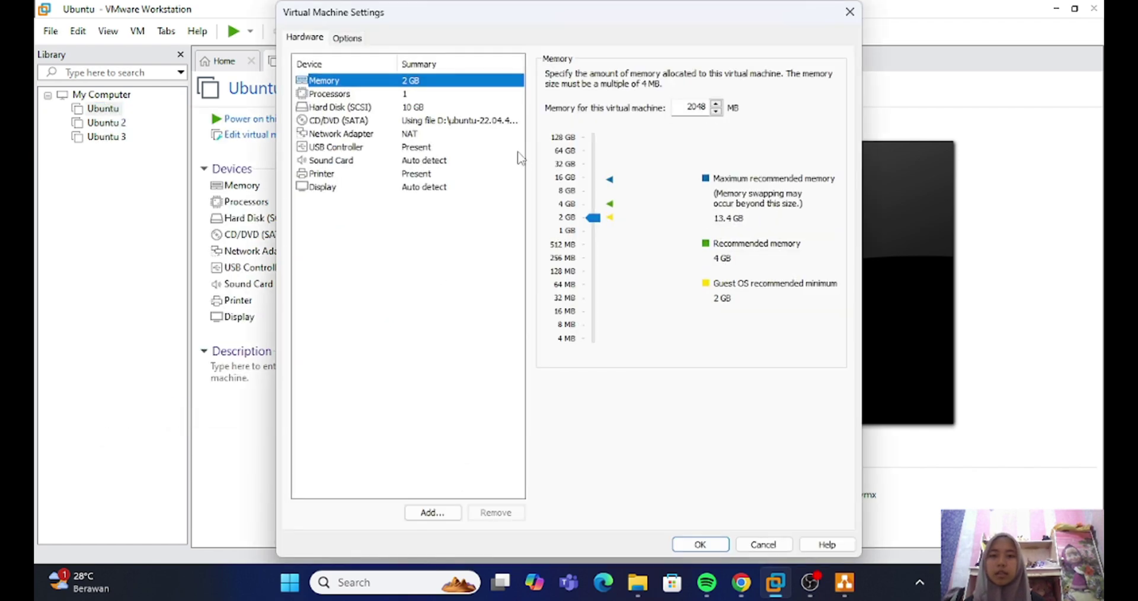
{"action": "left_click", "coordinate": [458, 135]}
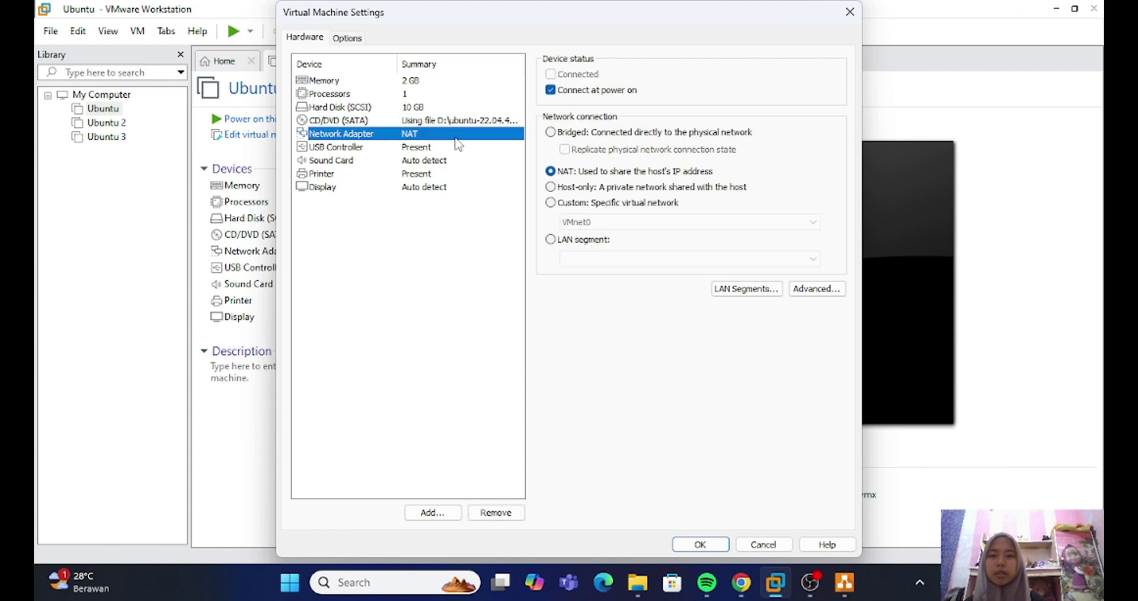
{"action": "left_click", "coordinate": [550, 131]}
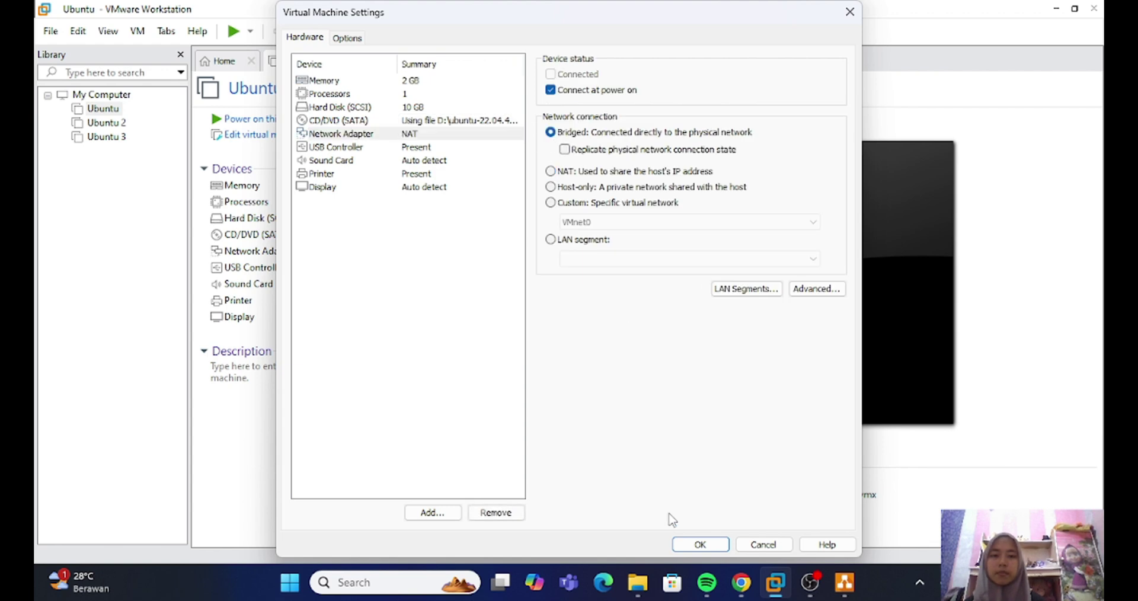
{"action": "mouse_move", "coordinate": [718, 590]}
{"action": "left_click", "coordinate": [701, 545]}
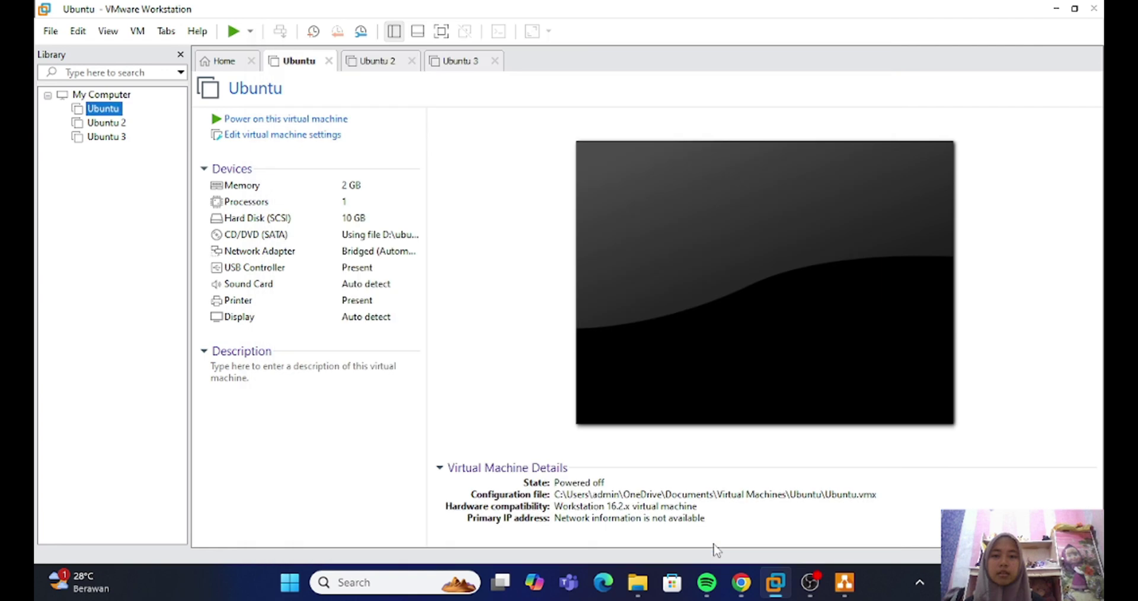
Power on the Ubuntu virtual machine and give its console the keyboard focus
{"action": "left_click", "coordinate": [309, 120]}
{"action": "left_click", "coordinate": [308, 119]}
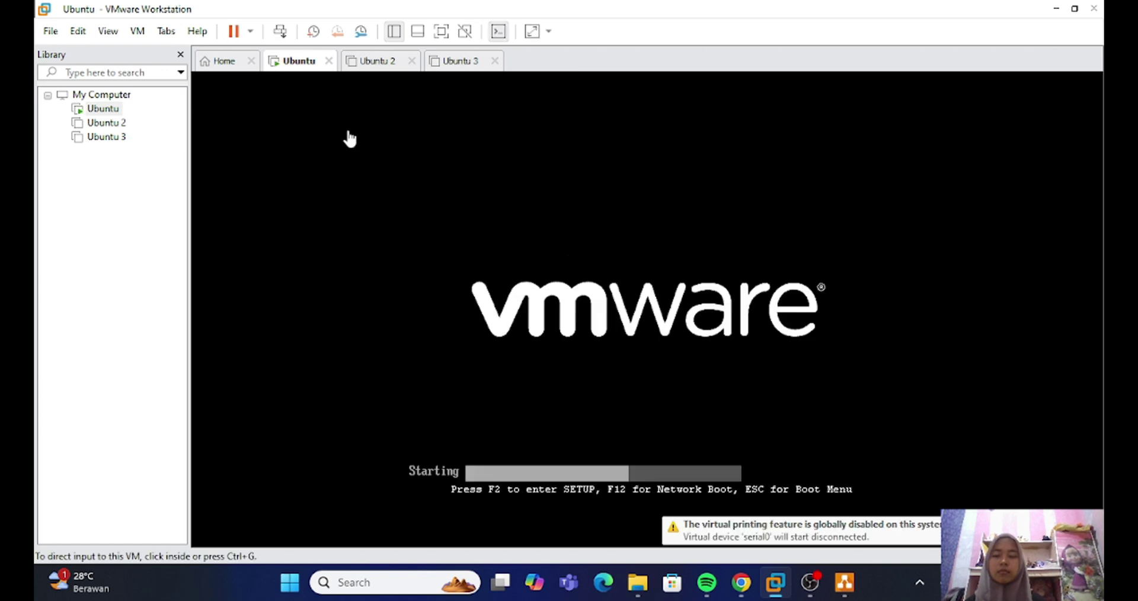
{"action": "left_click", "coordinate": [349, 138]}
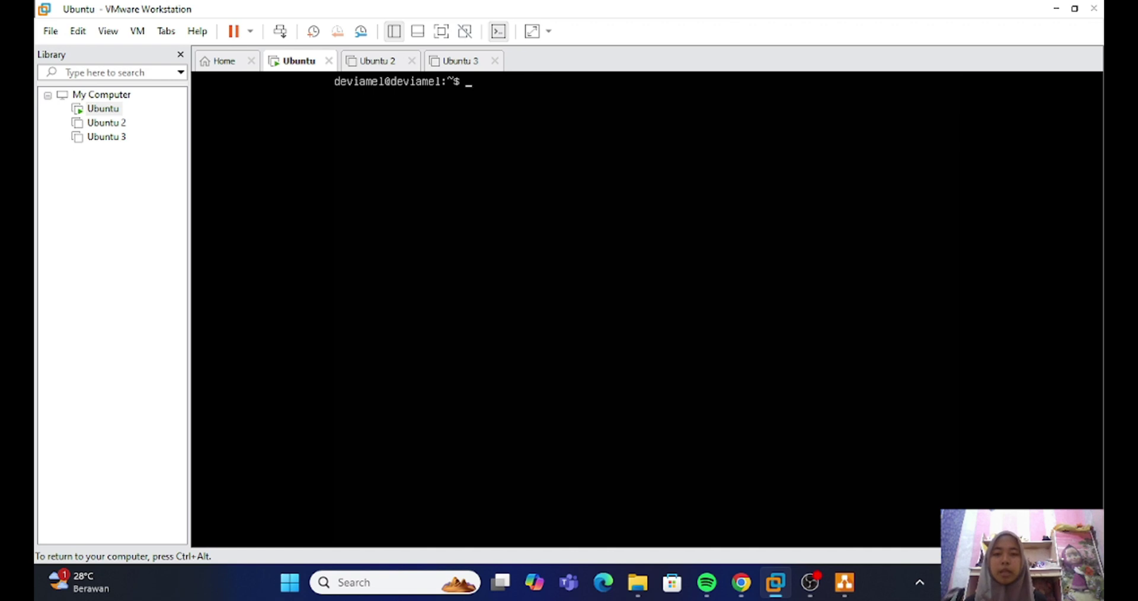
Release the DHCP lease in the Ubuntu terminal with sudo dhclient -r ens33, entering the sudo password
{"action": "type", "text": "s"}
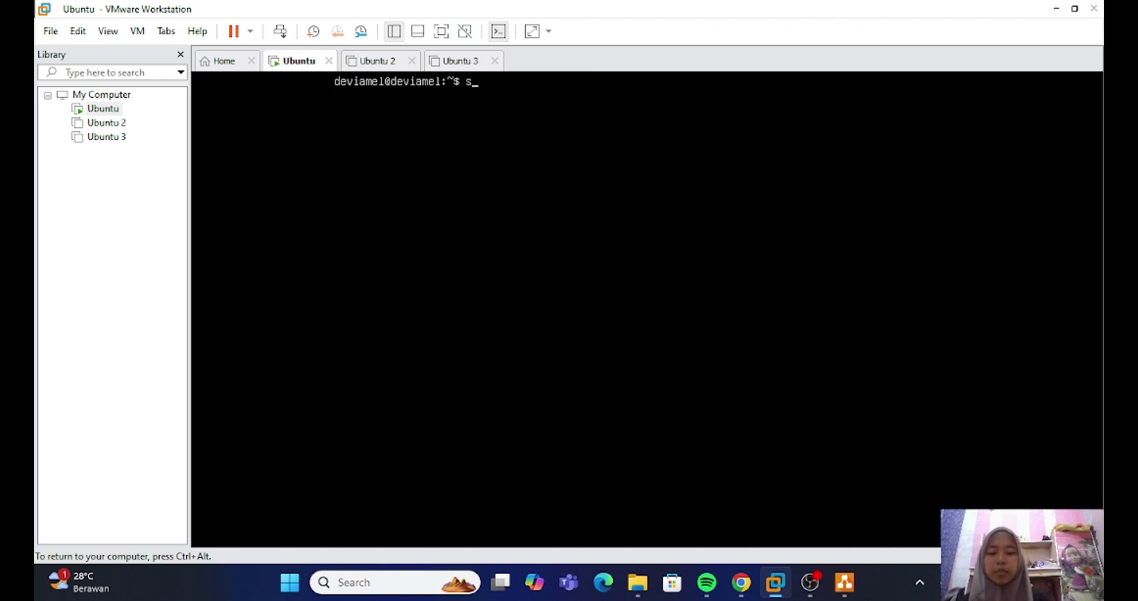
{"action": "type", "text": "udo dhclient"}
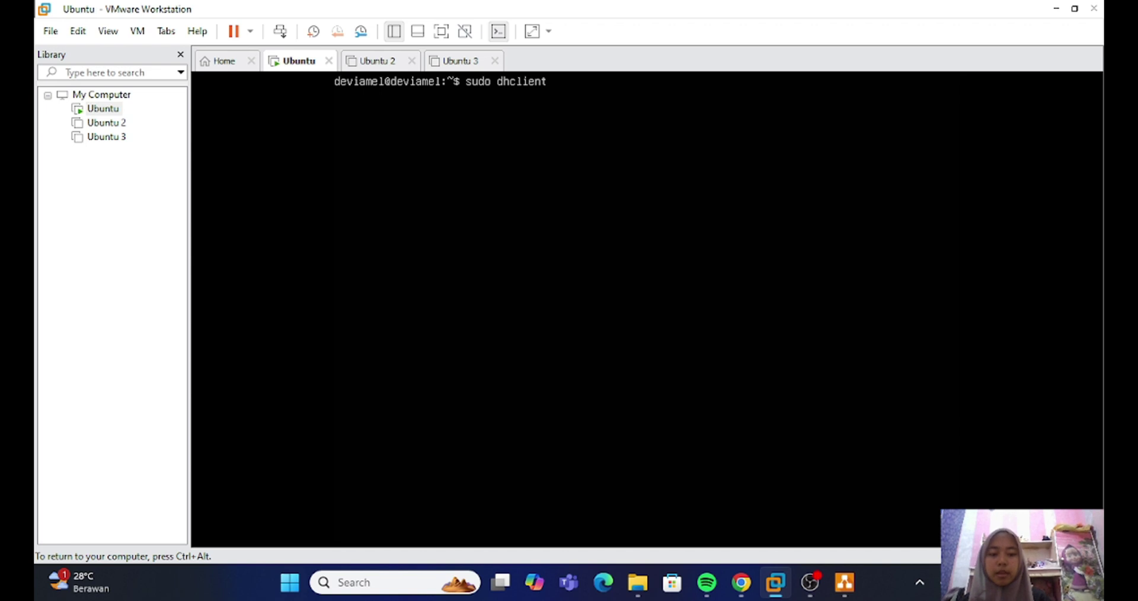
{"action": "type", "text": " -r ens33"}
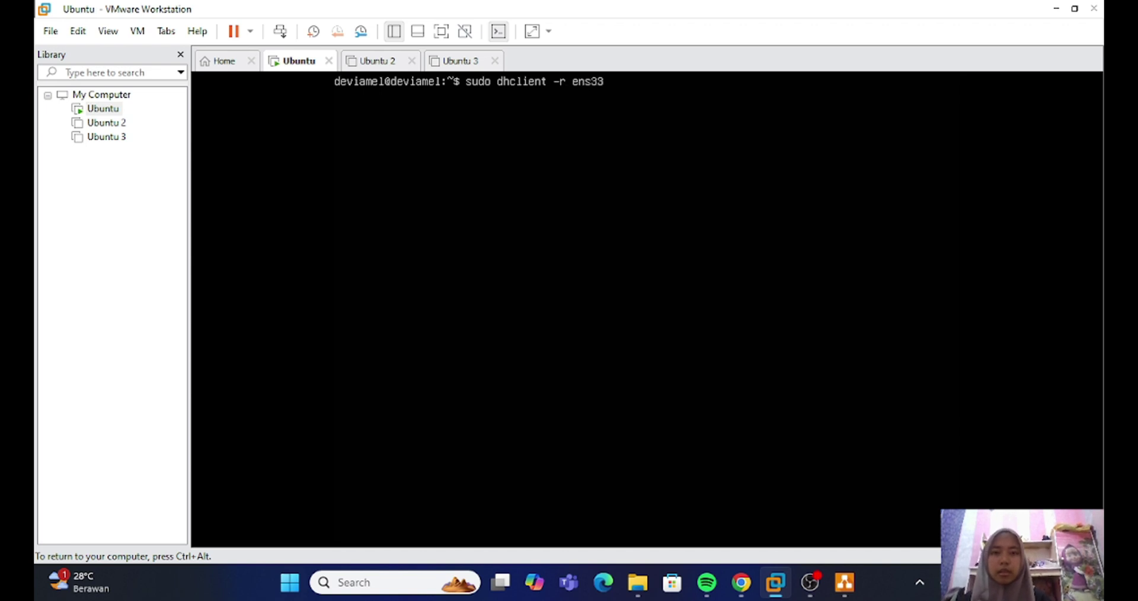
{"action": "key", "text": "Return"}
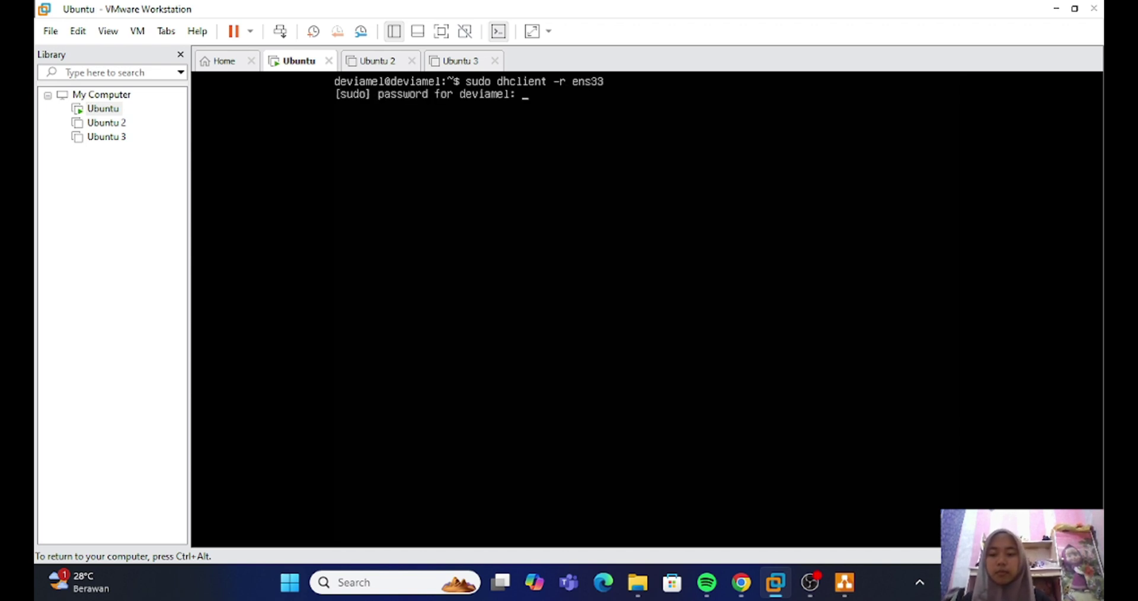
{"action": "key", "text": "Return"}
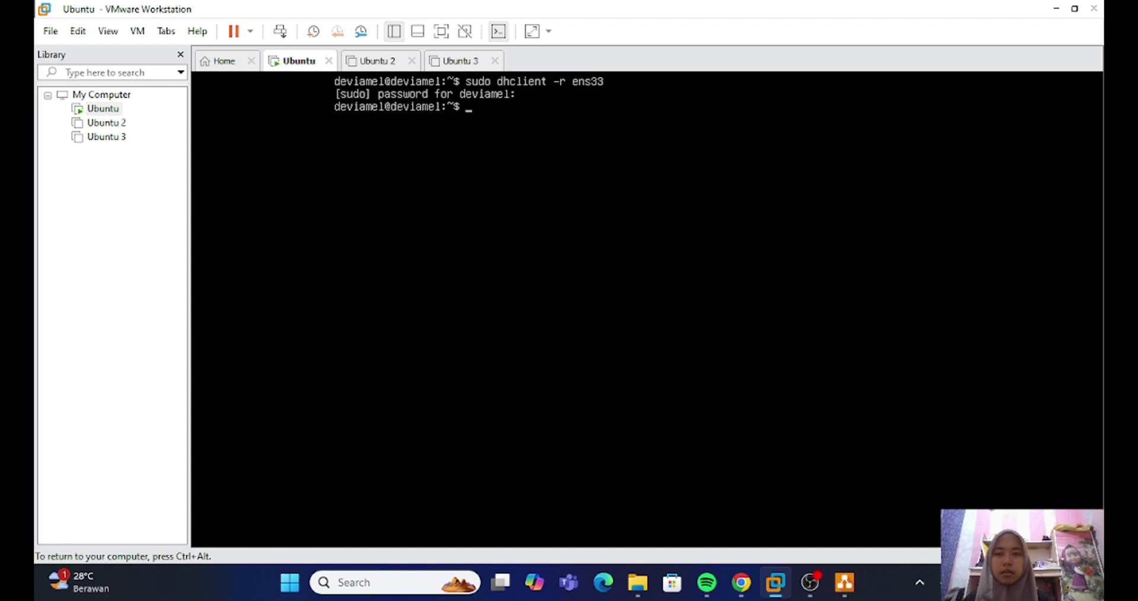
Request a new DHCP lease with sudo dhclient ens33 and list the network interface addresses with ip a
{"action": "type", "text": "sudo"}
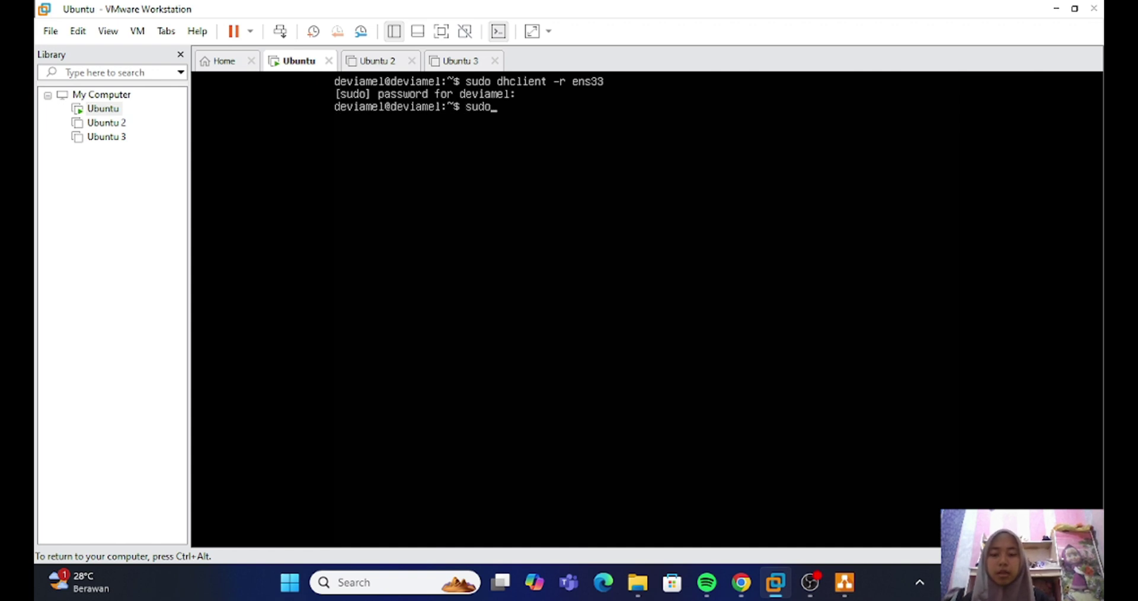
{"action": "type", "text": " dhclient ens33"}
{"action": "key", "text": "Return"}
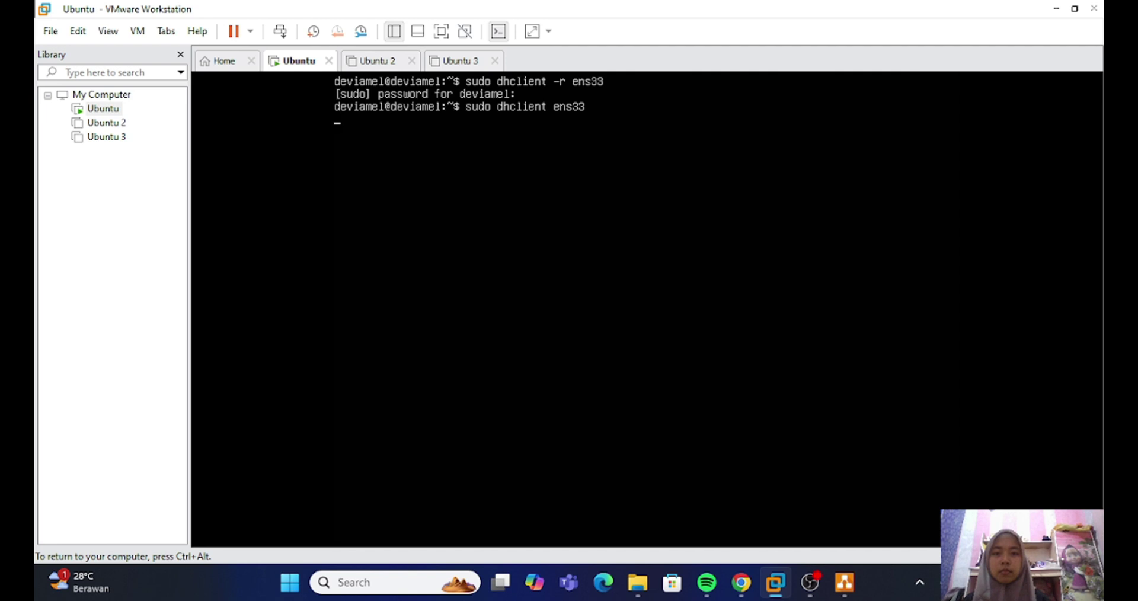
{"action": "type", "text": "ip "}
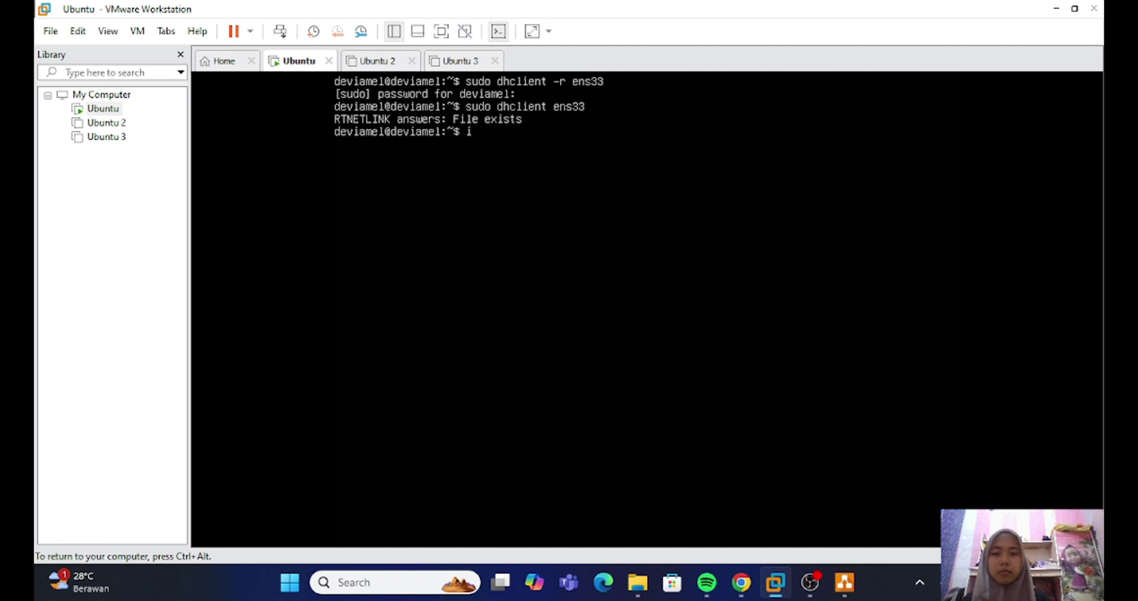
{"action": "type", "text": "a"}
{"action": "key", "text": "Return"}
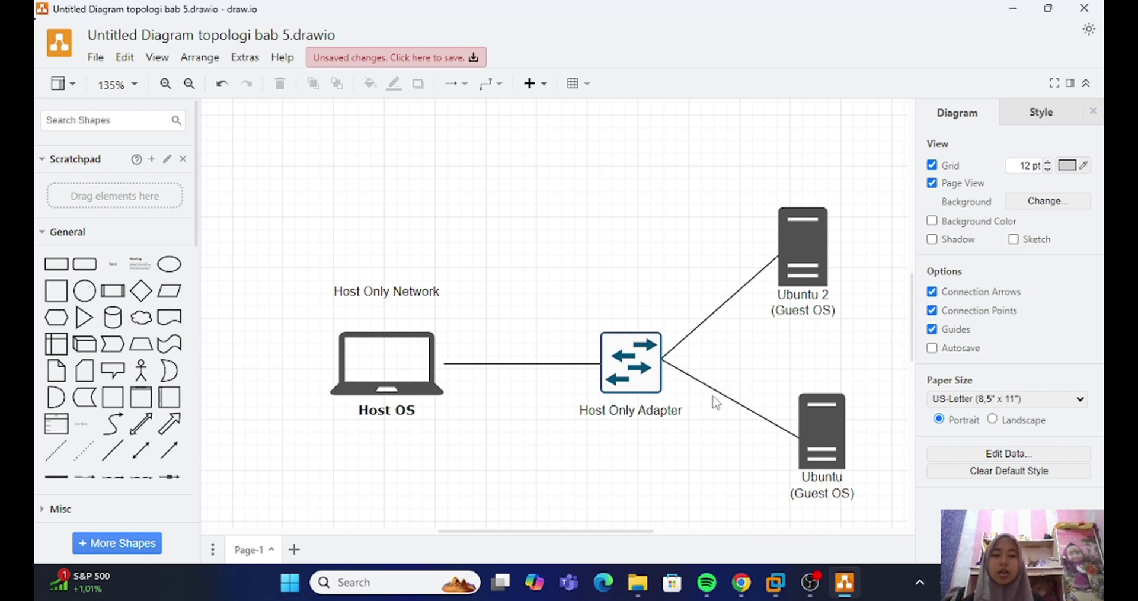
{"action": "left_click", "coordinate": [672, 415]}
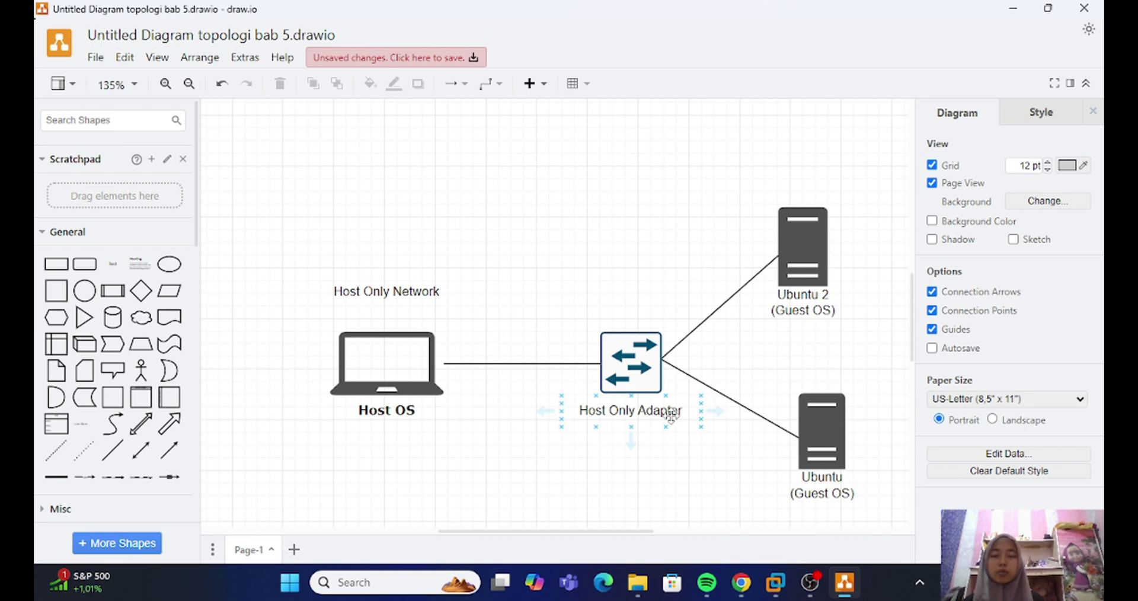
{"action": "left_click", "coordinate": [883, 311]}
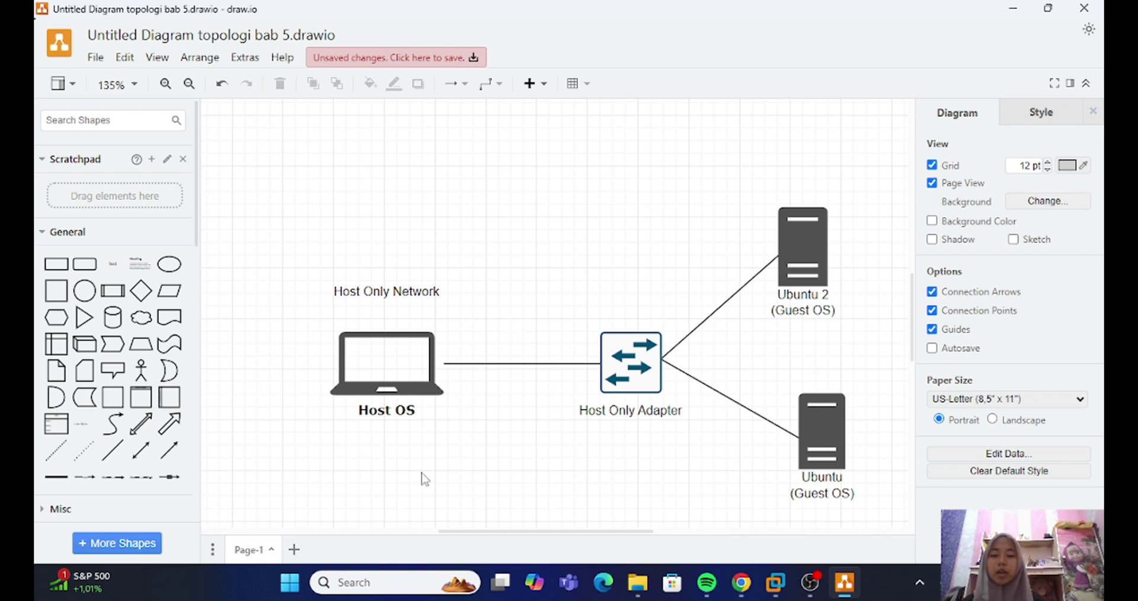
Open Control Panel's Network Connections on the Windows host and view the connection details of VMware Network Adapter VMnet1
{"action": "left_click", "coordinate": [435, 585]}
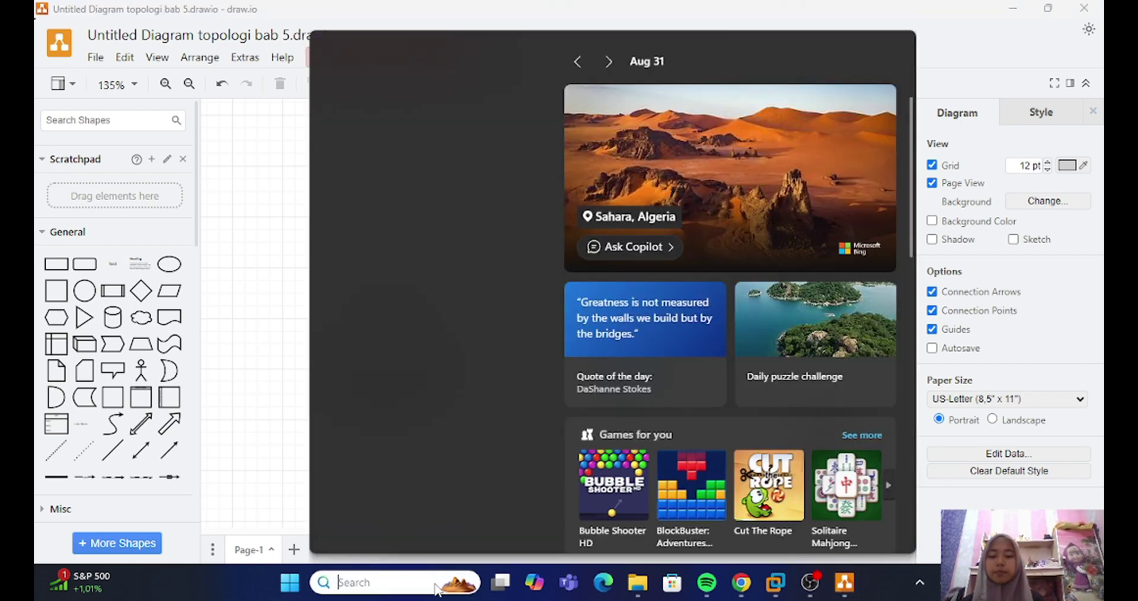
{"action": "type", "text": "co"}
{"action": "key", "text": "Return"}
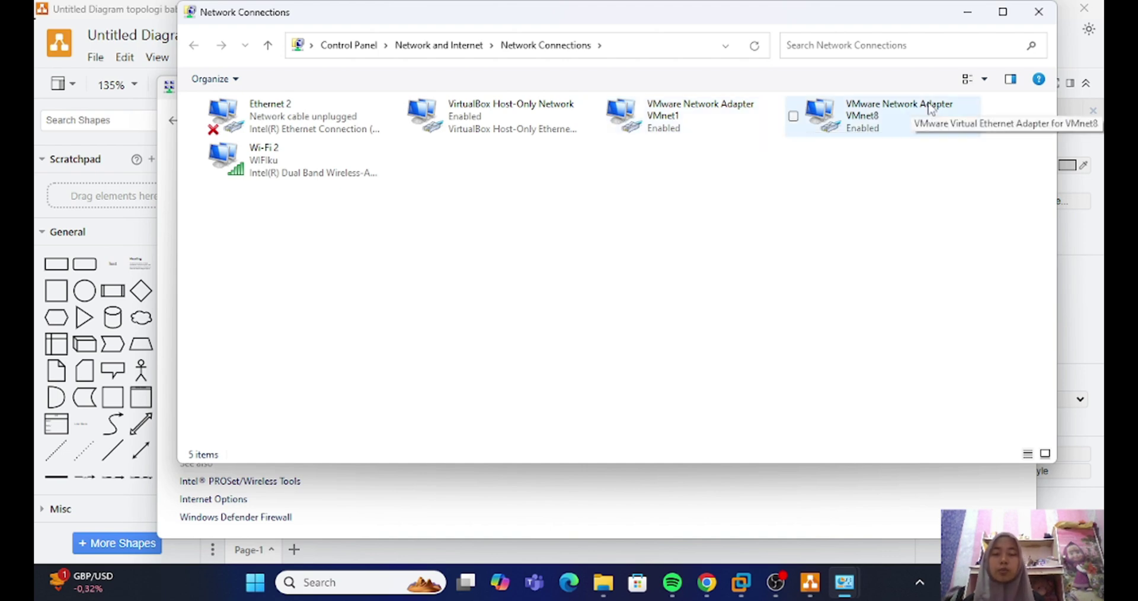
{"action": "double_click", "coordinate": [715, 136]}
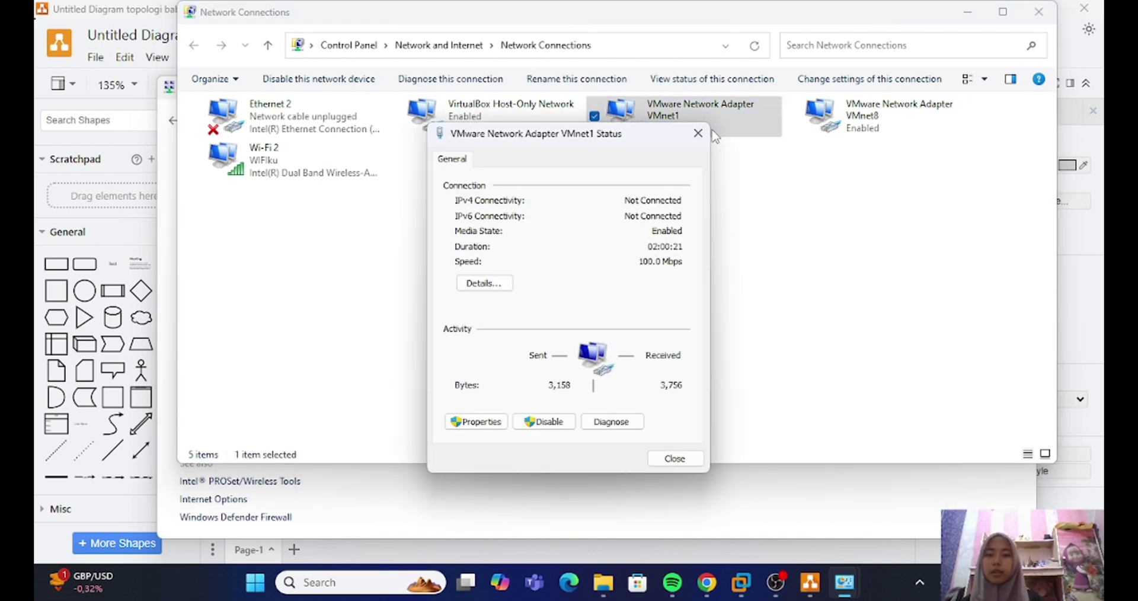
{"action": "left_click", "coordinate": [500, 284]}
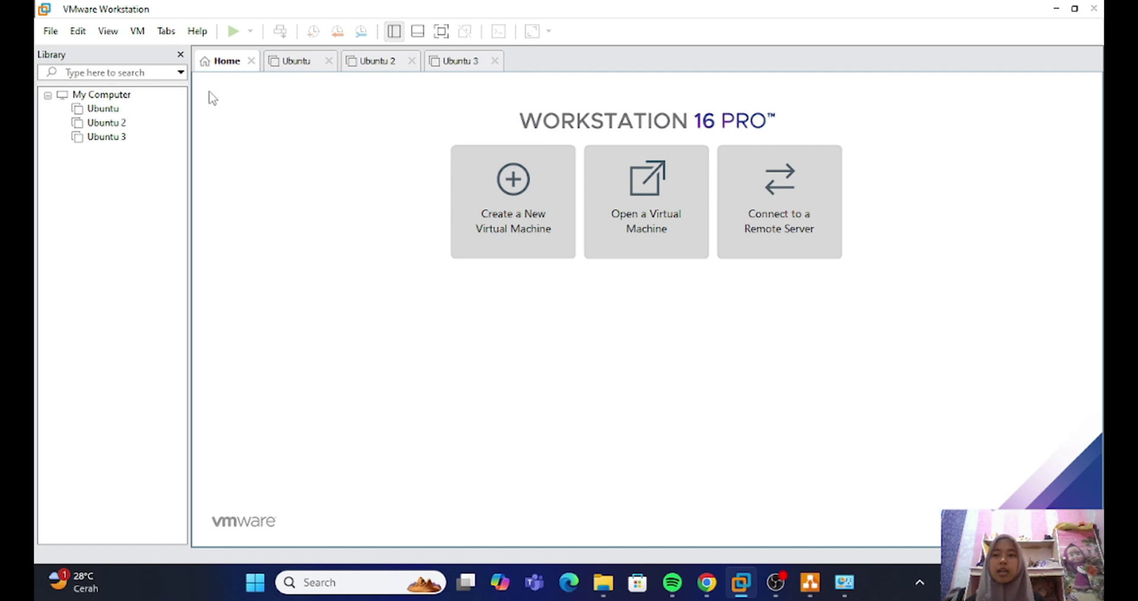
Review the VMnet1 host-only network's configuration in VMware's Virtual Network Editor and leave it without making changes
{"action": "left_click", "coordinate": [78, 31]}
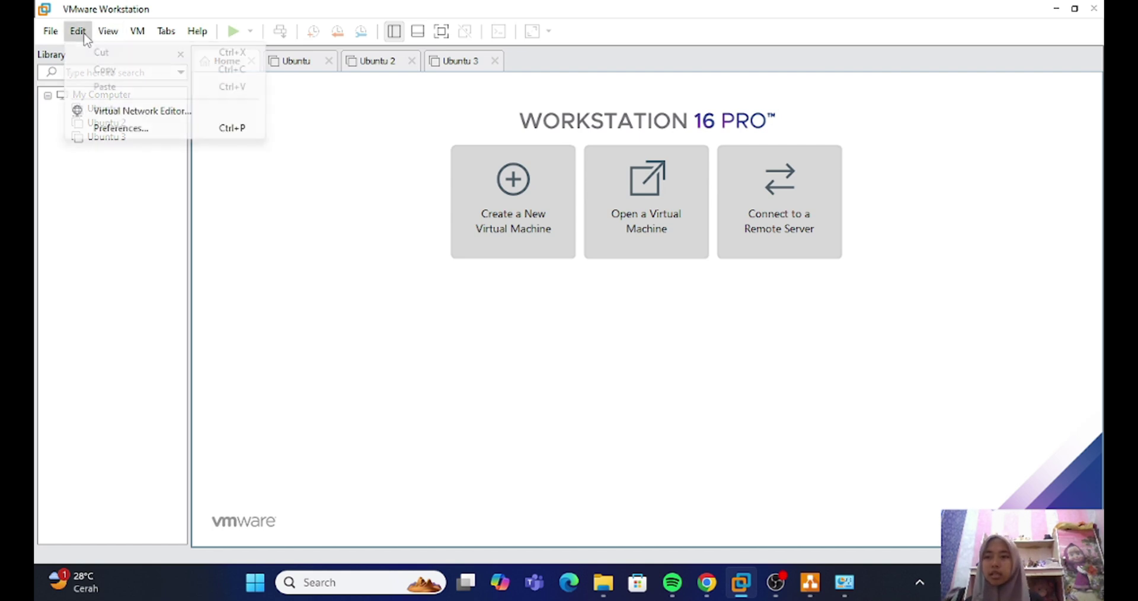
{"action": "left_click", "coordinate": [109, 113]}
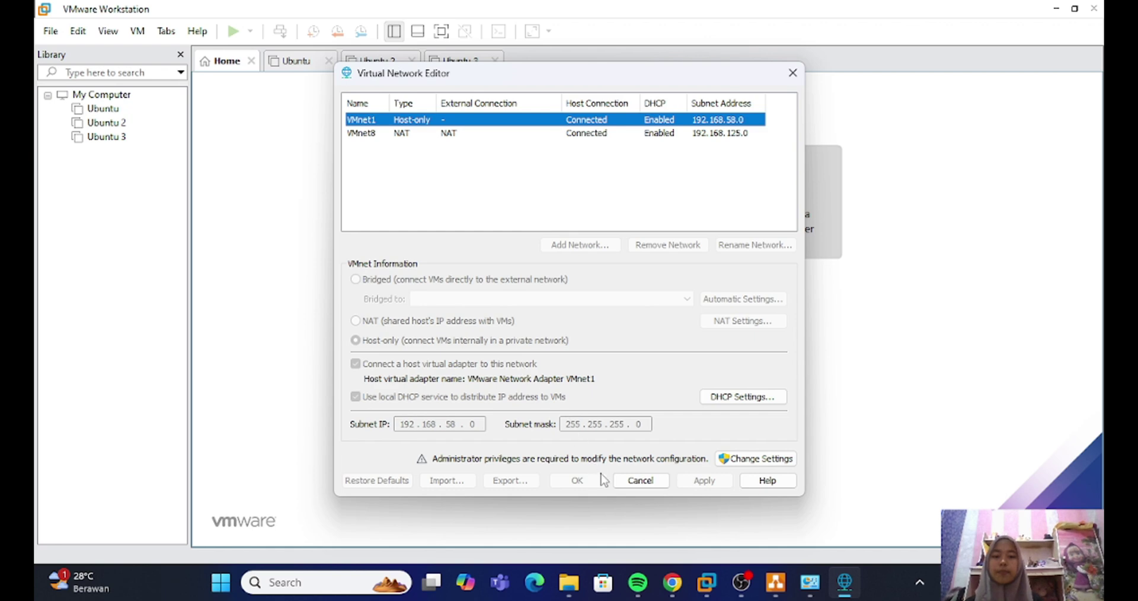
{"action": "left_click", "coordinate": [631, 483]}
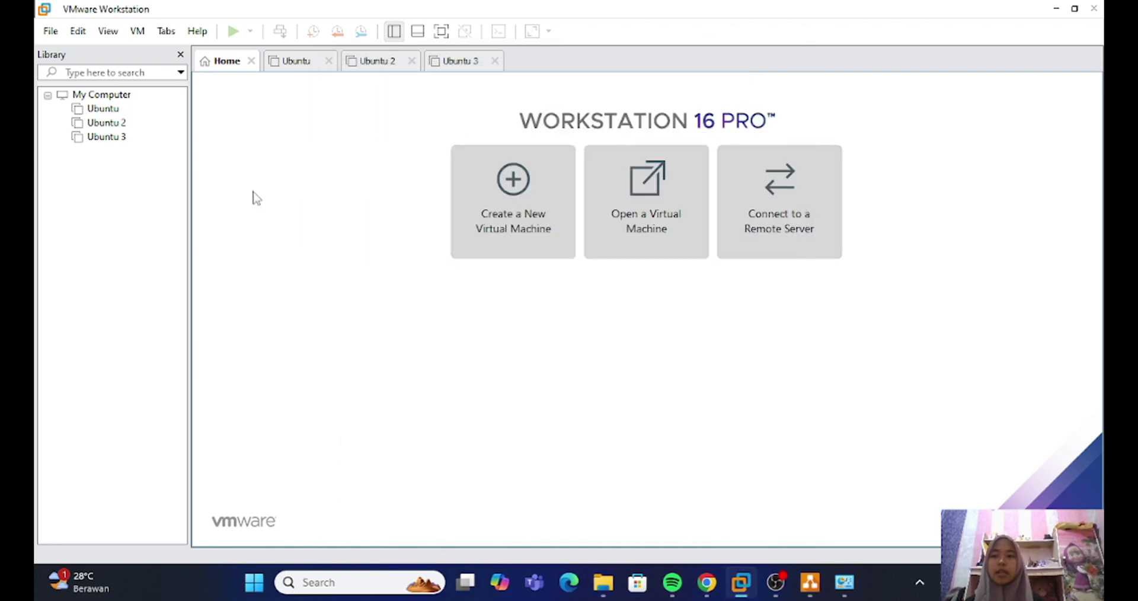
Set the Ubuntu virtual machine's network adapter to Host-only and power the machine on
{"action": "left_click", "coordinate": [117, 110]}
{"action": "right_click", "coordinate": [117, 110]}
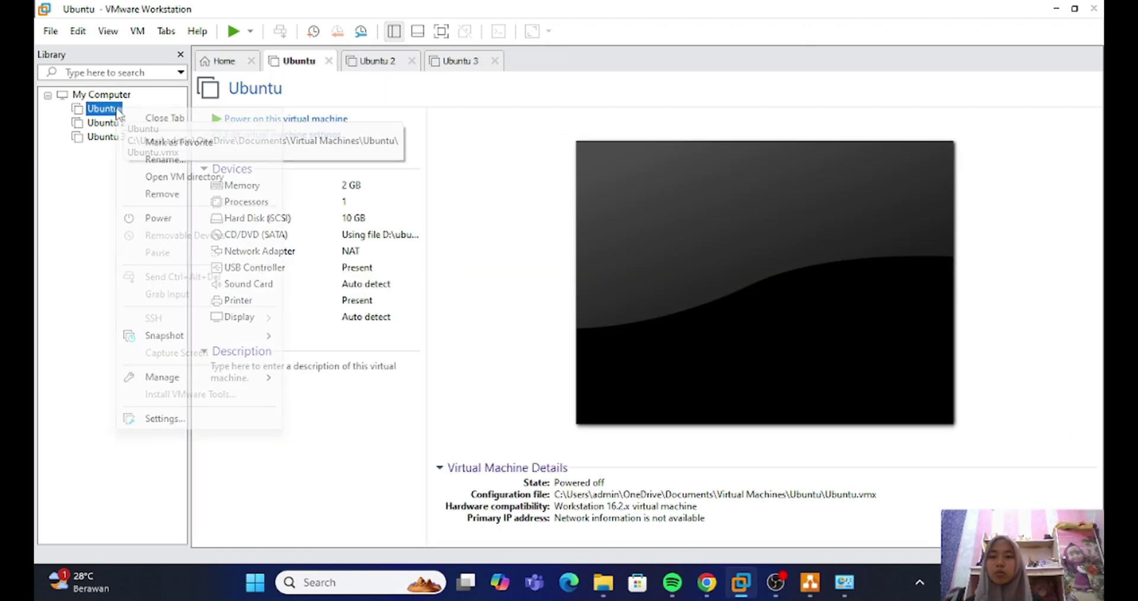
{"action": "left_click", "coordinate": [161, 419]}
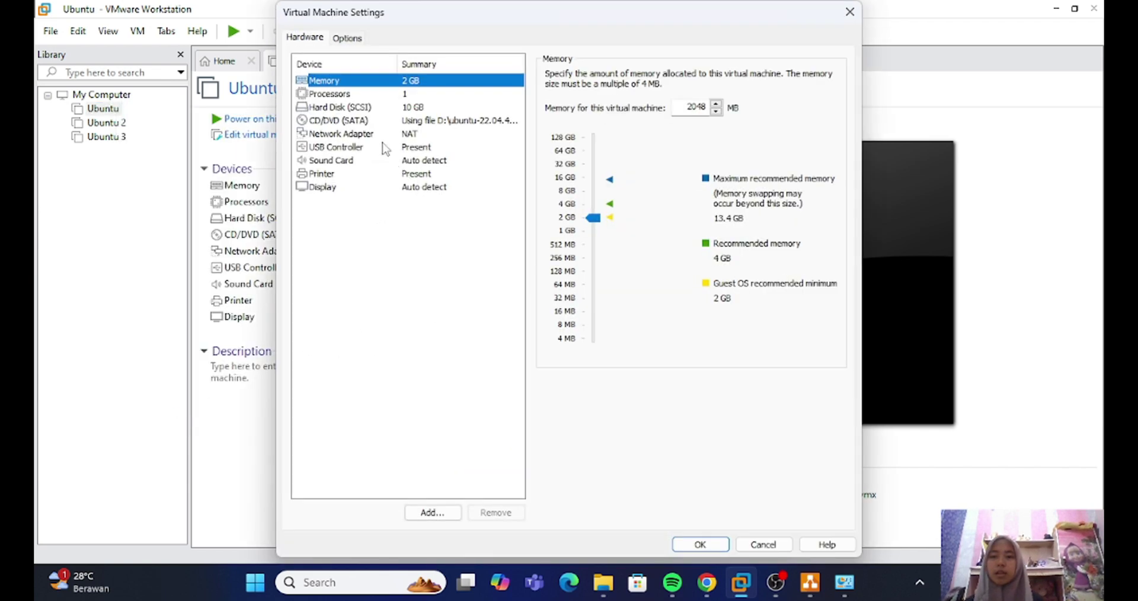
{"action": "left_click", "coordinate": [383, 133]}
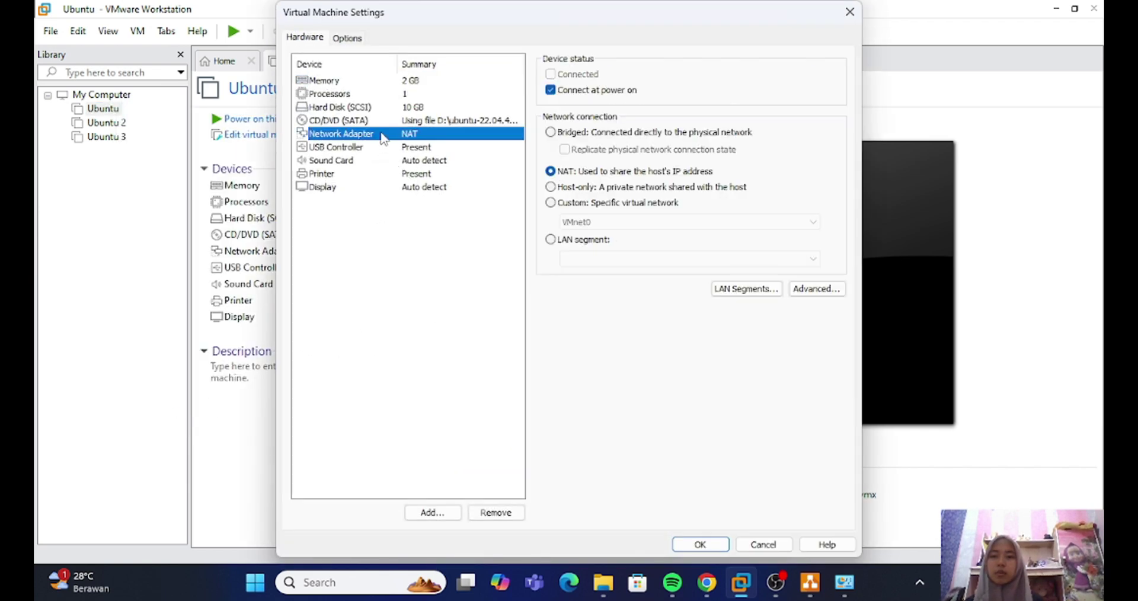
{"action": "left_click", "coordinate": [551, 186]}
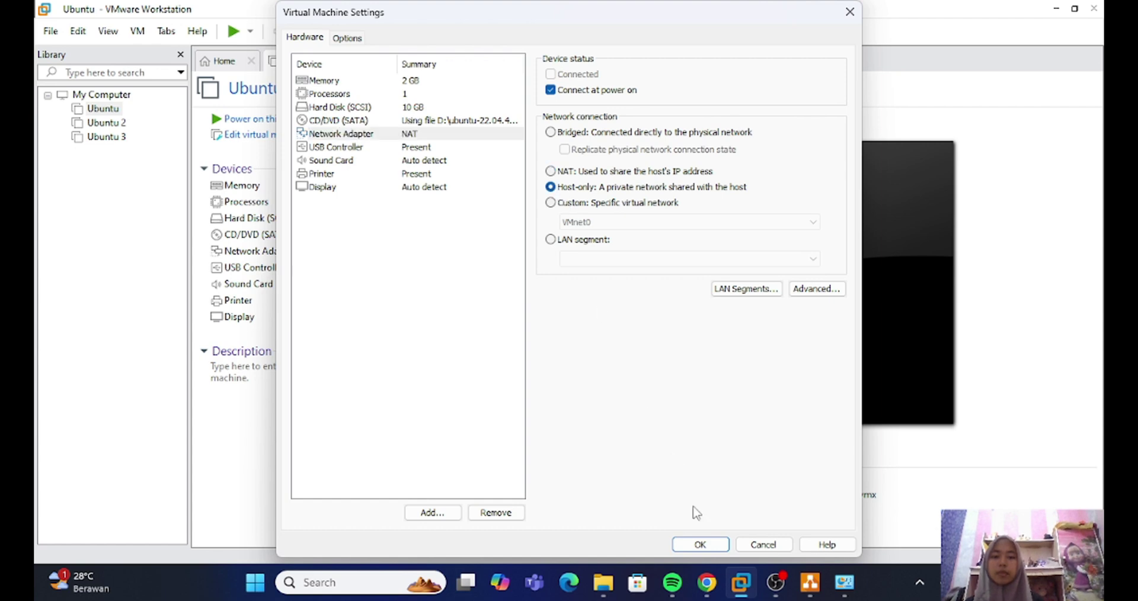
{"action": "left_click", "coordinate": [706, 545]}
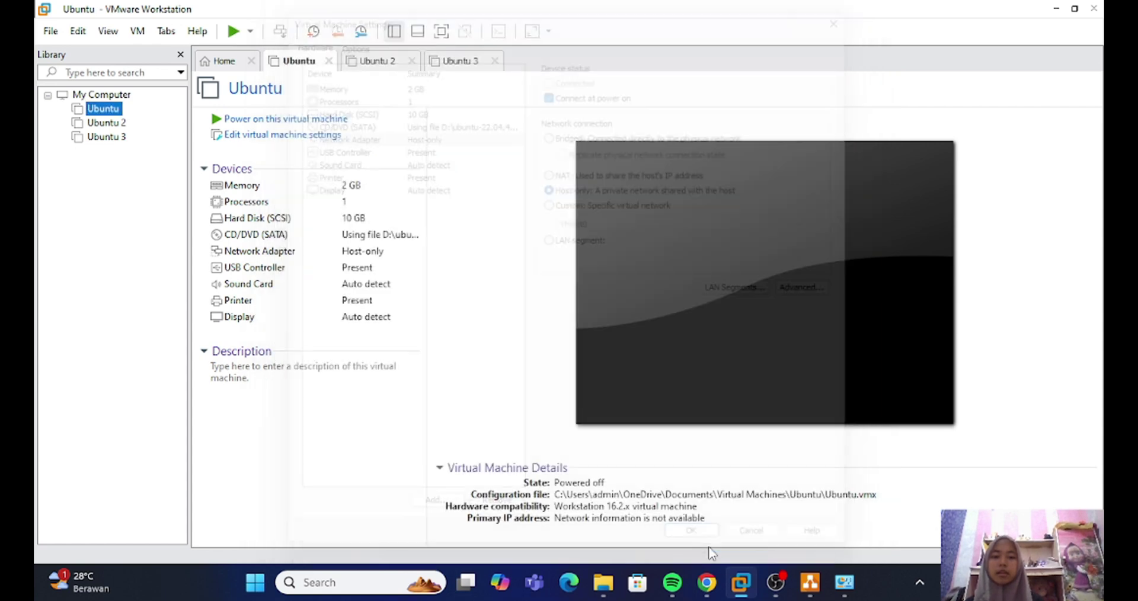
{"action": "left_click", "coordinate": [303, 119]}
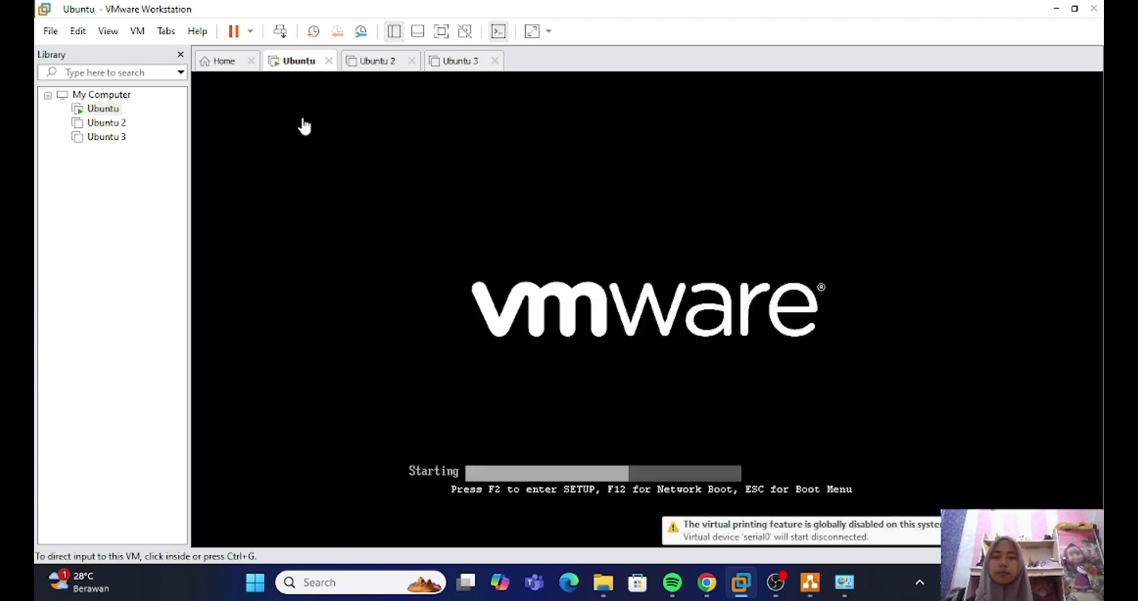
Release the DHCP lease in the Ubuntu machine's terminal with sudo dhclient -r ens33, entering the sudo password
{"action": "left_click", "coordinate": [303, 126]}
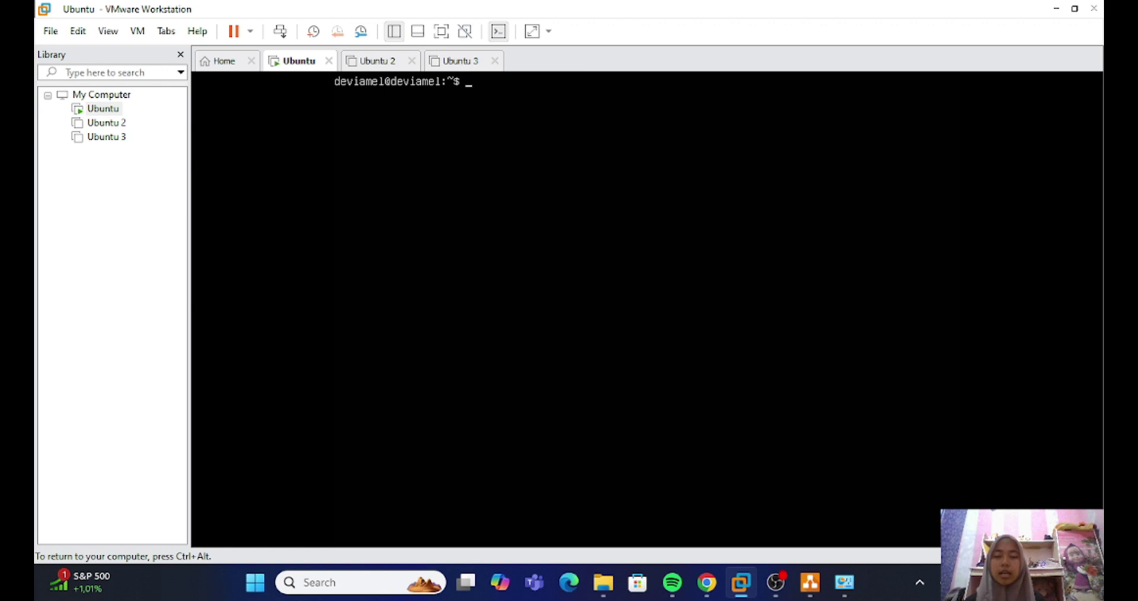
{"action": "type", "text": "s"}
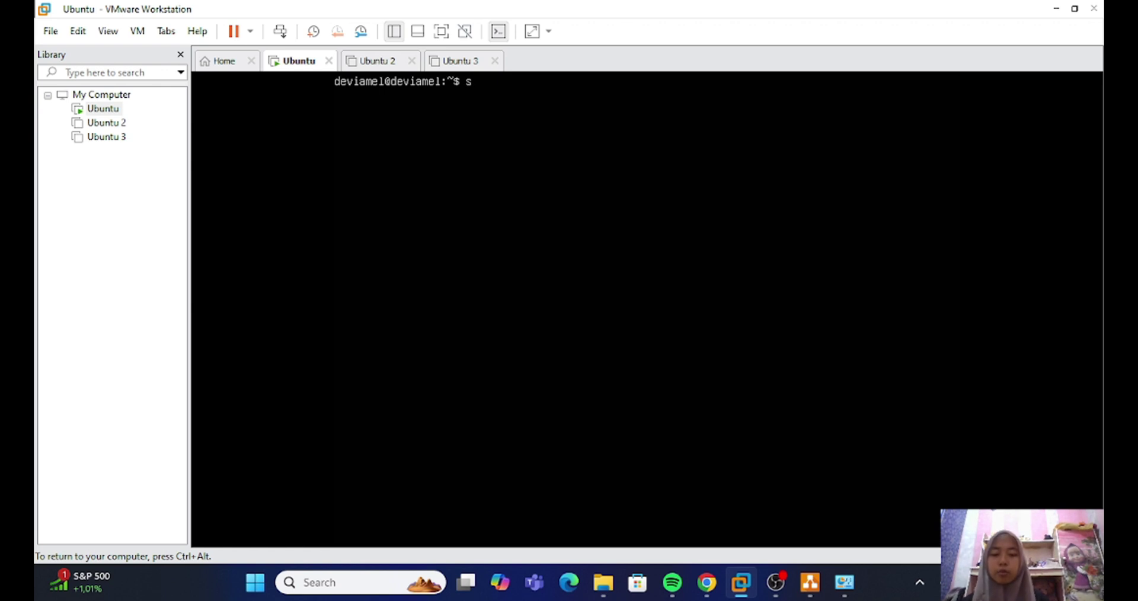
{"action": "type", "text": "udo dhcl"}
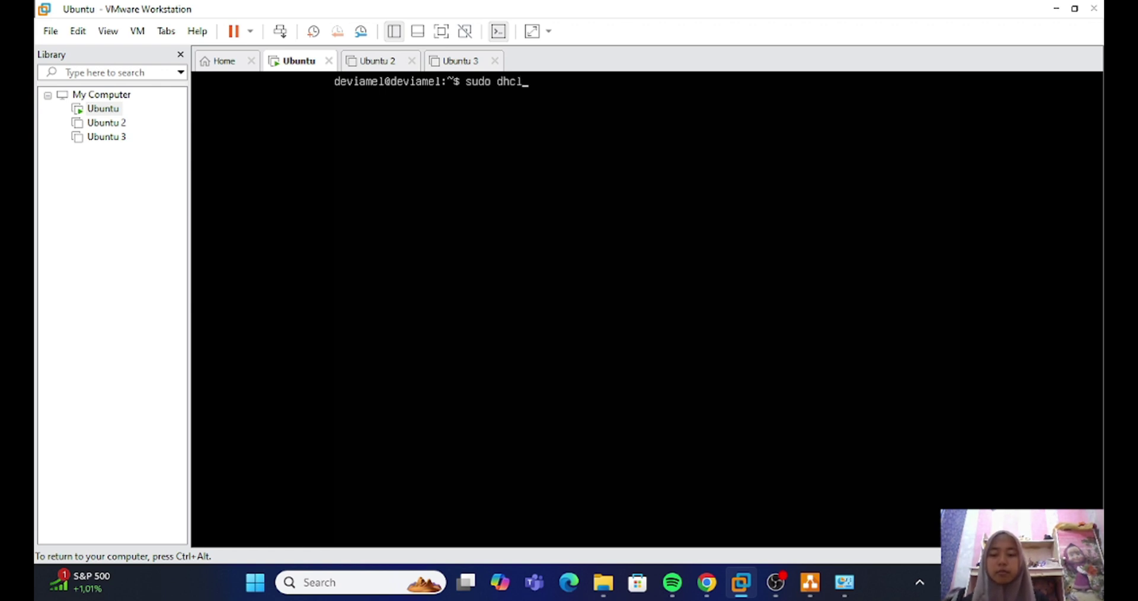
{"action": "type", "text": "ient -r ens33"}
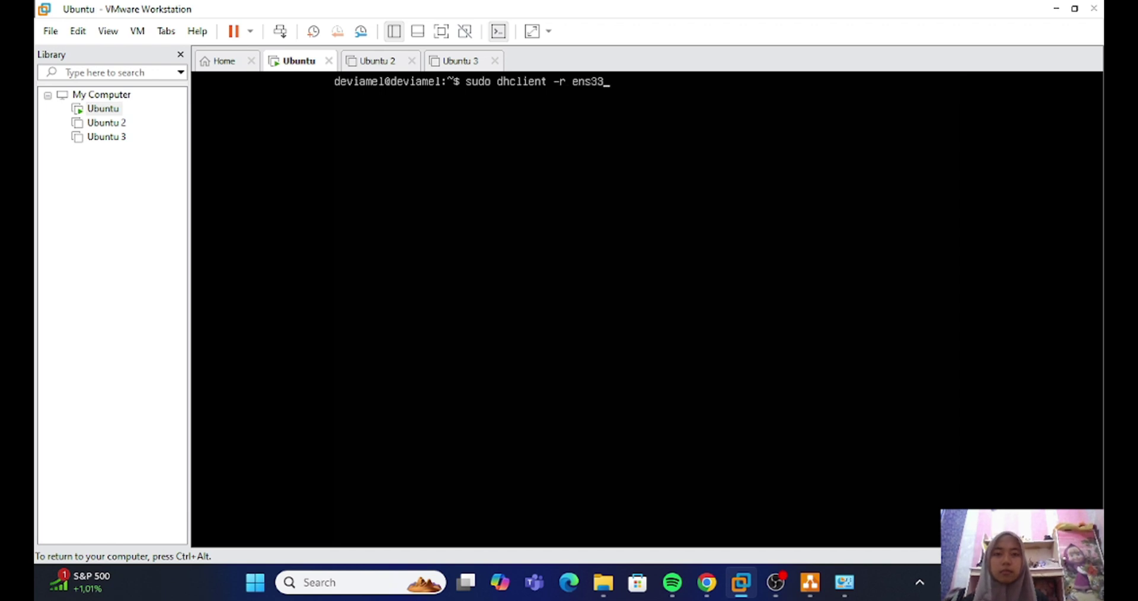
{"action": "key", "text": "Return"}
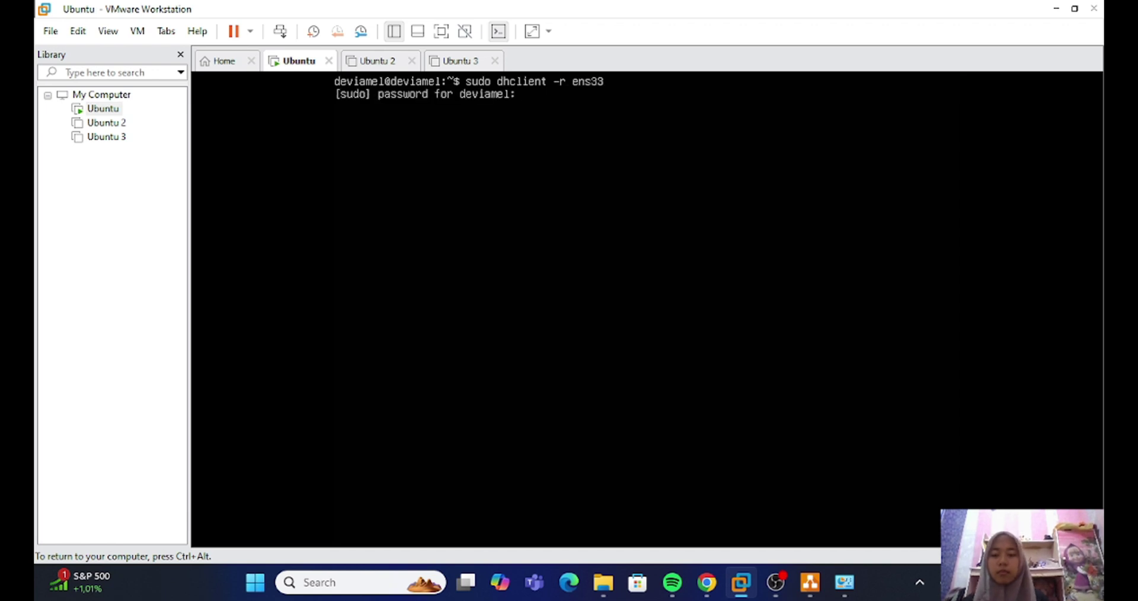
{"action": "key", "text": "Return"}
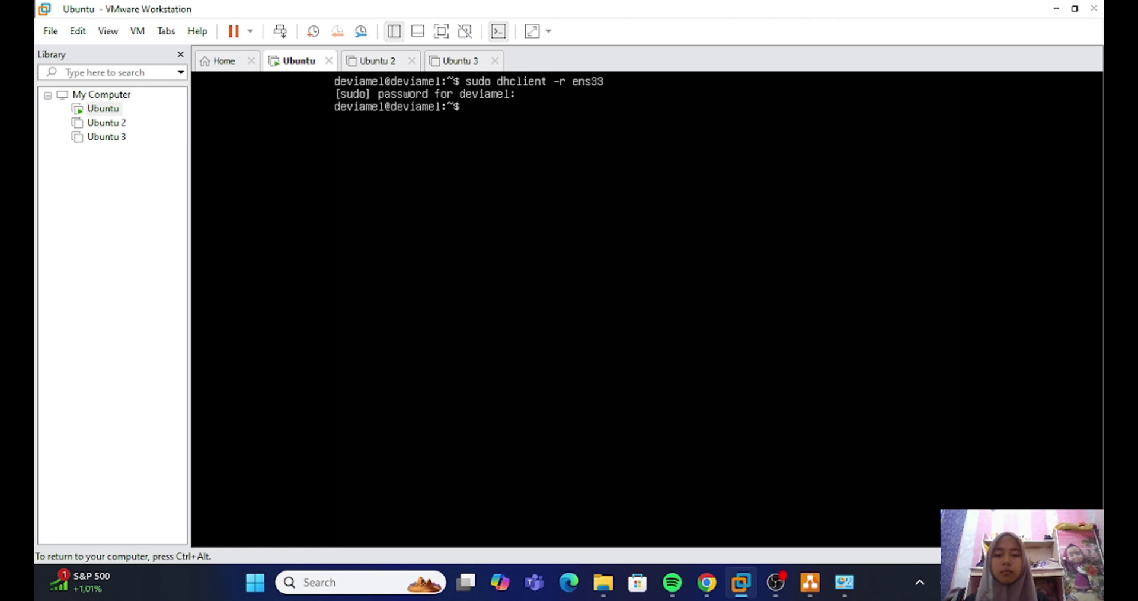
Request a new DHCP lease on Ubuntu with sudo dhclient ens33 and list its interface addresses with ip a
{"action": "type", "text": "sudo d"}
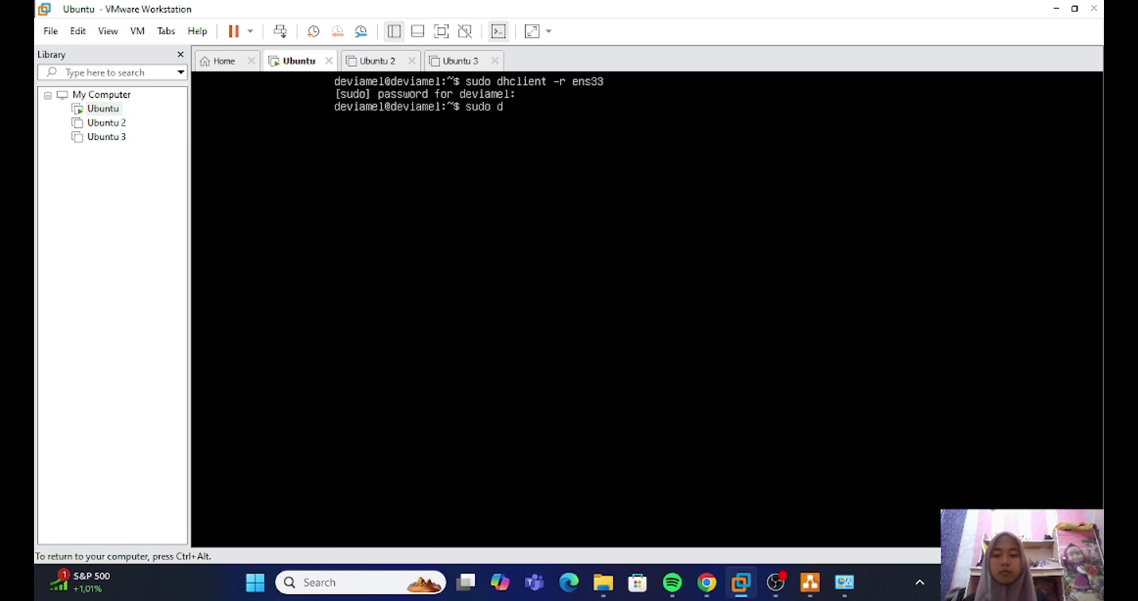
{"action": "type", "text": "hclient"}
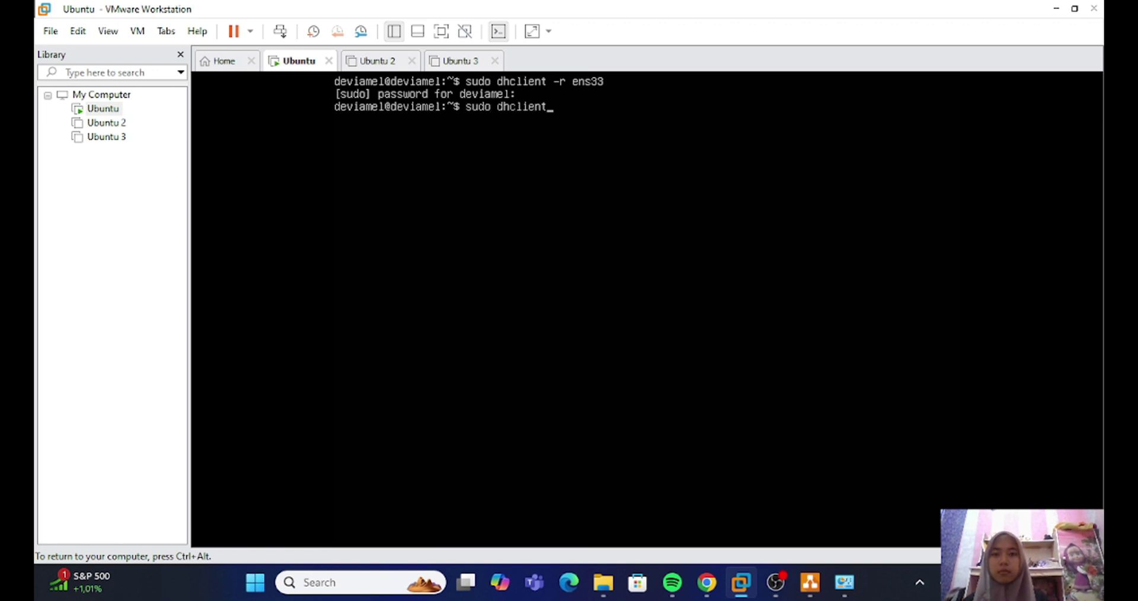
{"action": "type", "text": " ens33"}
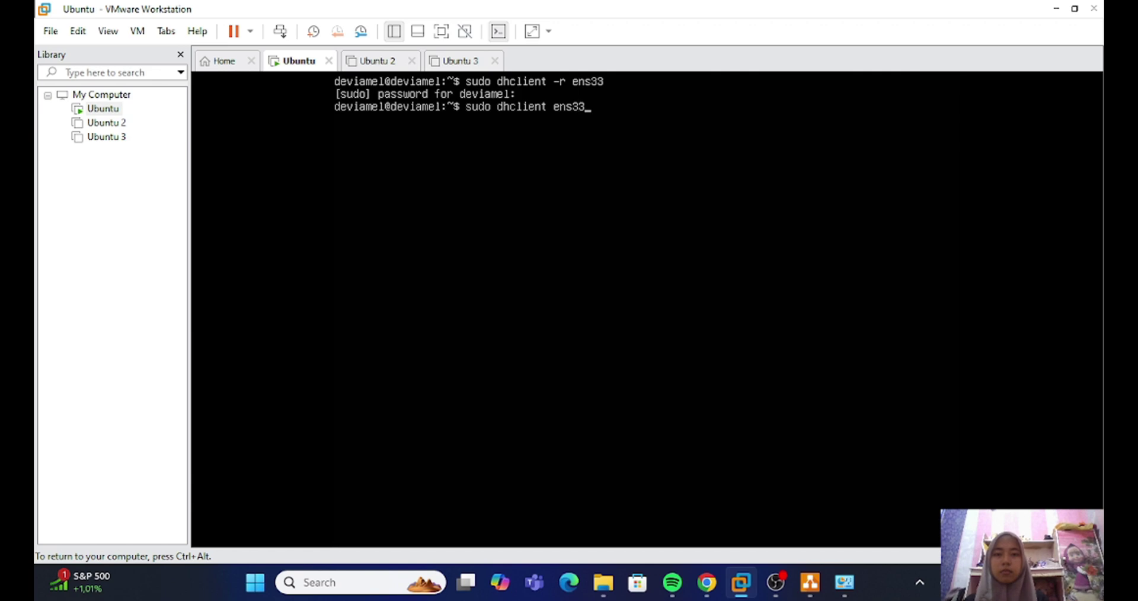
{"action": "key", "text": "Return"}
{"action": "type", "text": "ip a"}
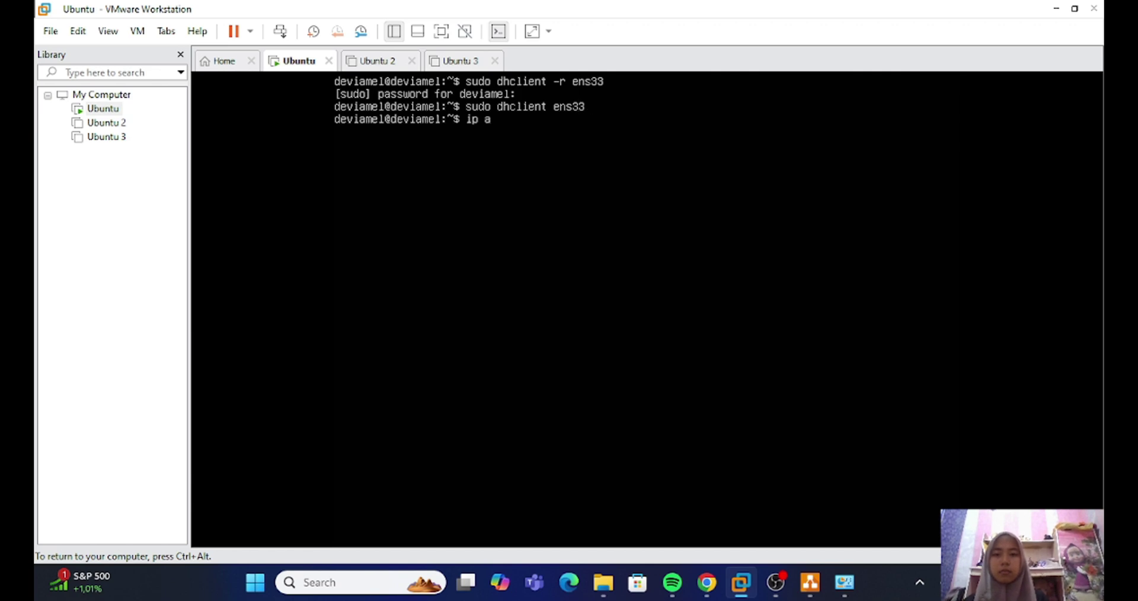
{"action": "key", "text": "Return"}
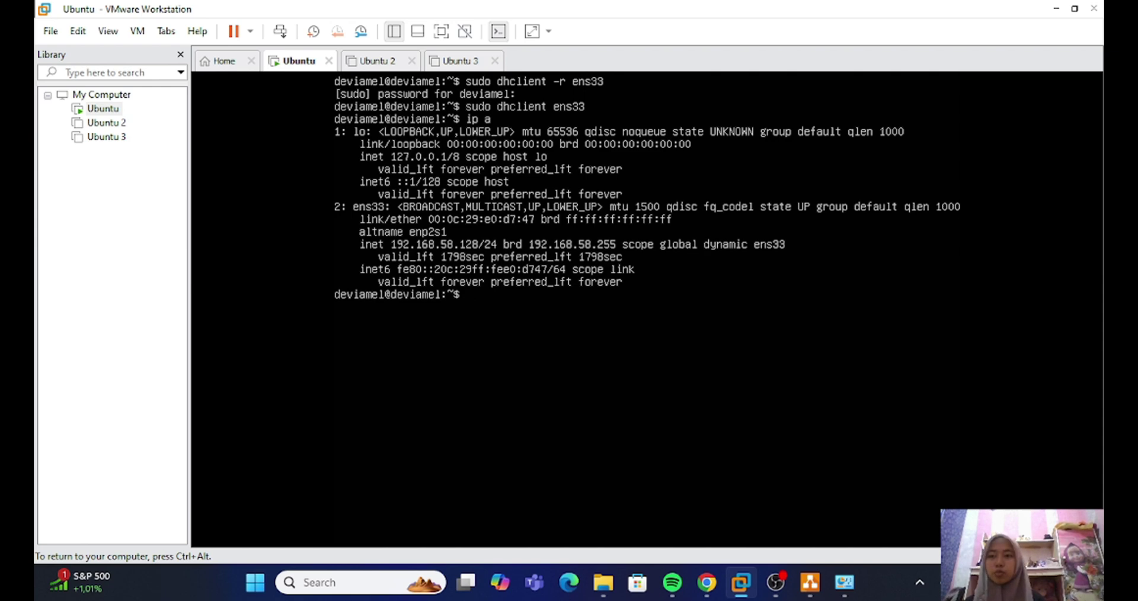
{"action": "key", "text": "ctrl+alt"}
Set the Ubuntu 2 virtual machine's network adapter to Host-only and power the machine on
{"action": "left_click", "coordinate": [107, 122]}
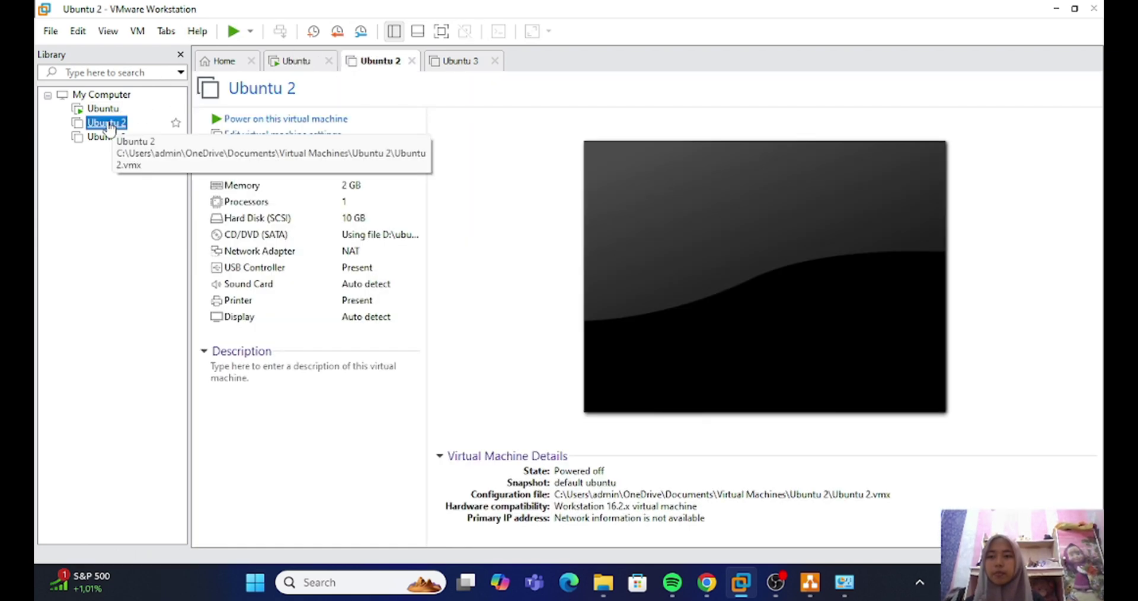
{"action": "right_click", "coordinate": [109, 125]}
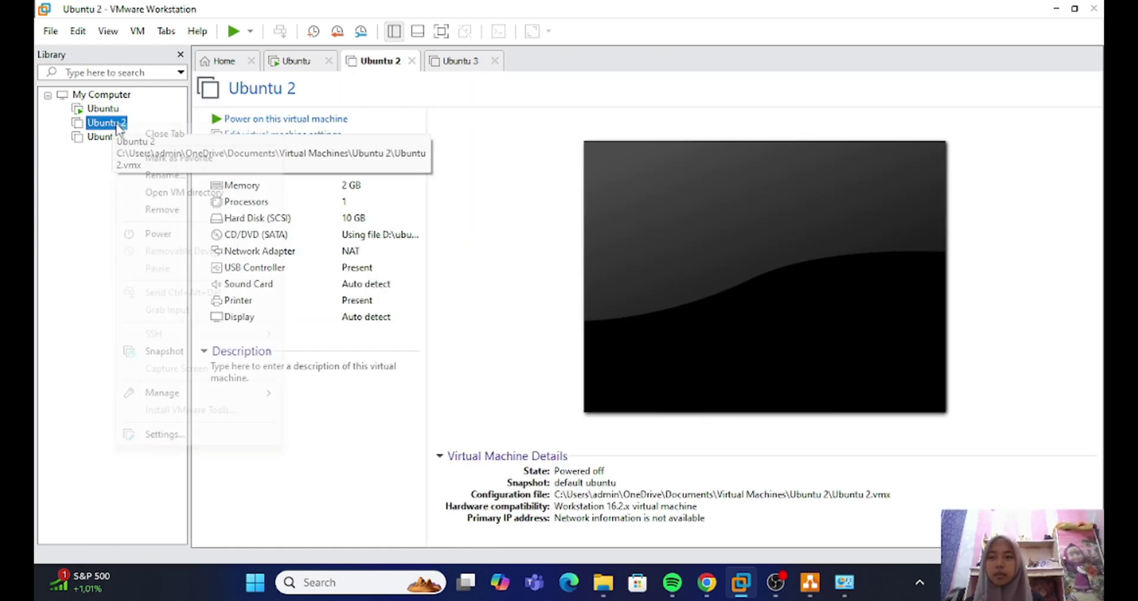
{"action": "left_click", "coordinate": [176, 438]}
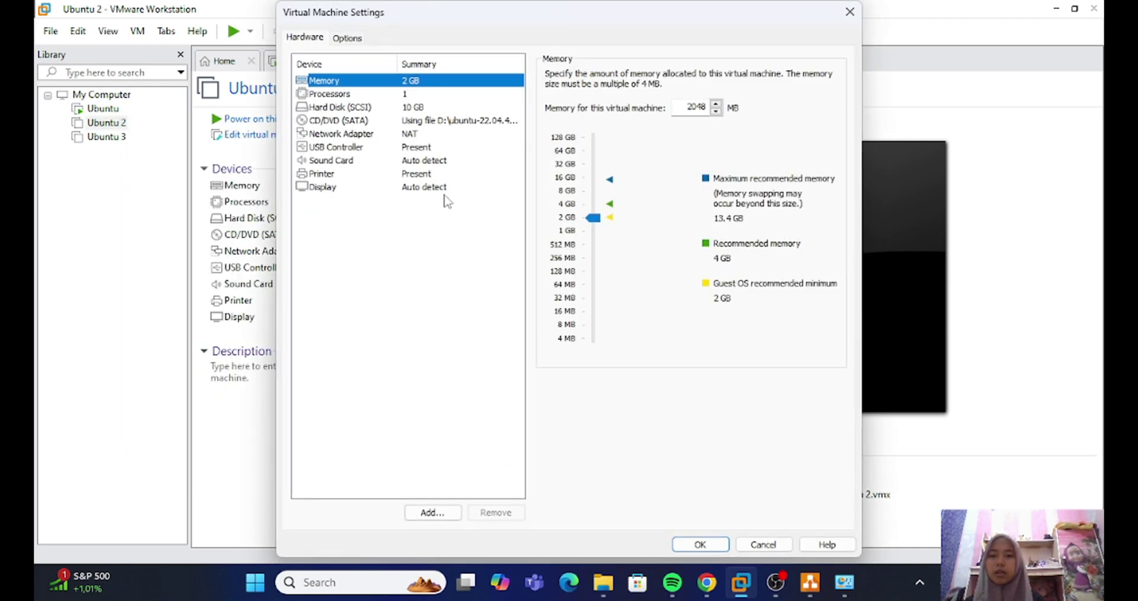
{"action": "left_click", "coordinate": [417, 135]}
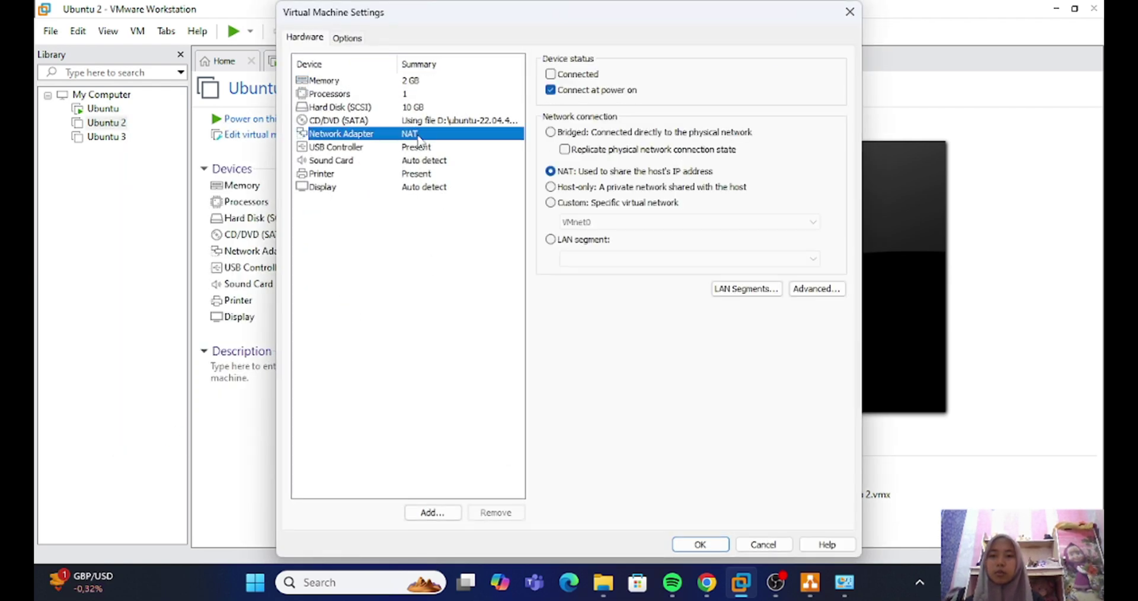
{"action": "left_click", "coordinate": [551, 187]}
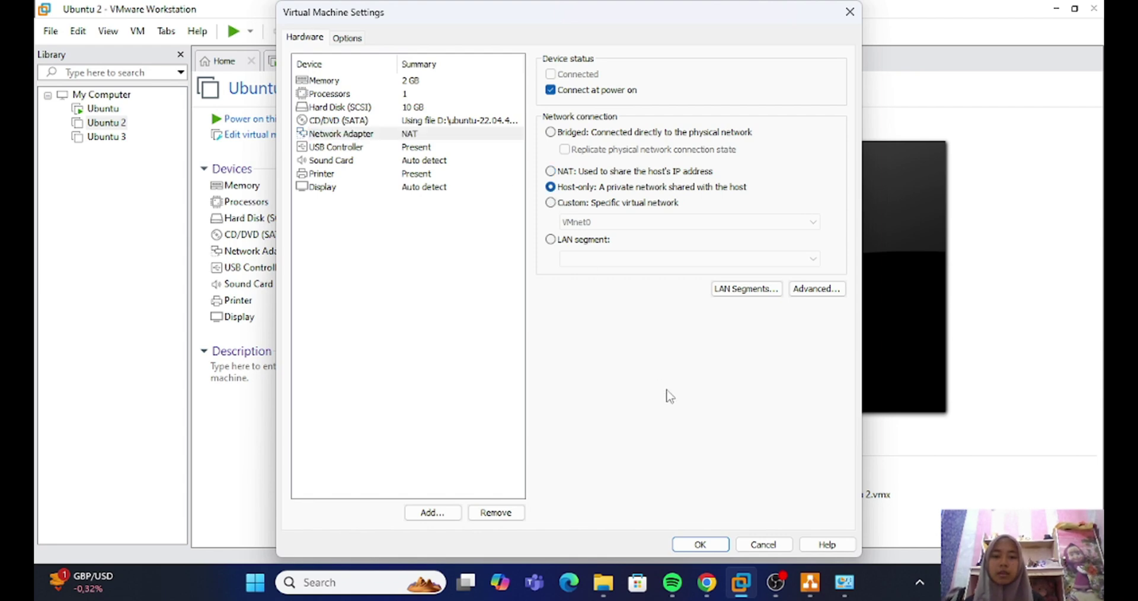
{"action": "left_click", "coordinate": [699, 544]}
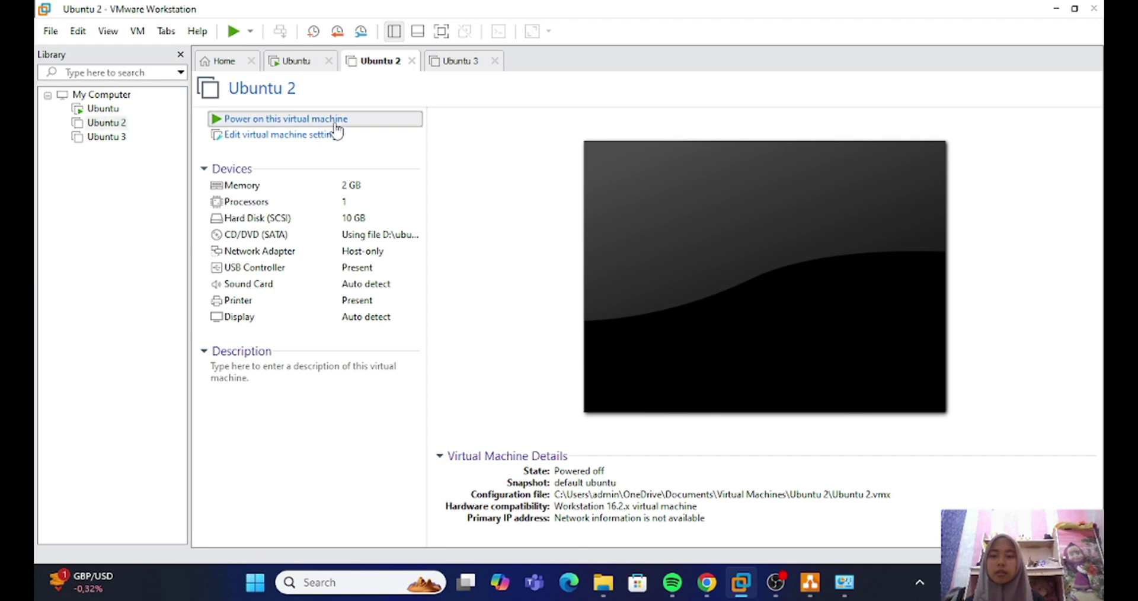
{"action": "left_click", "coordinate": [336, 121]}
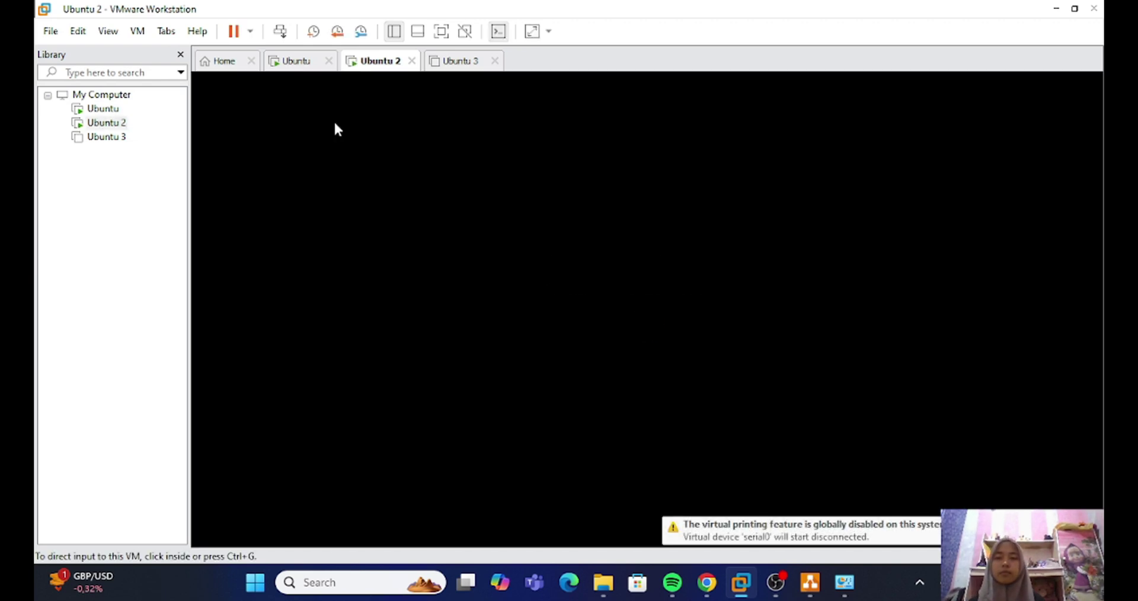
Release the DHCP lease in the Ubuntu 2 terminal with sudo dhclient -r ens33, entering the sudo password
{"action": "left_click", "coordinate": [335, 125]}
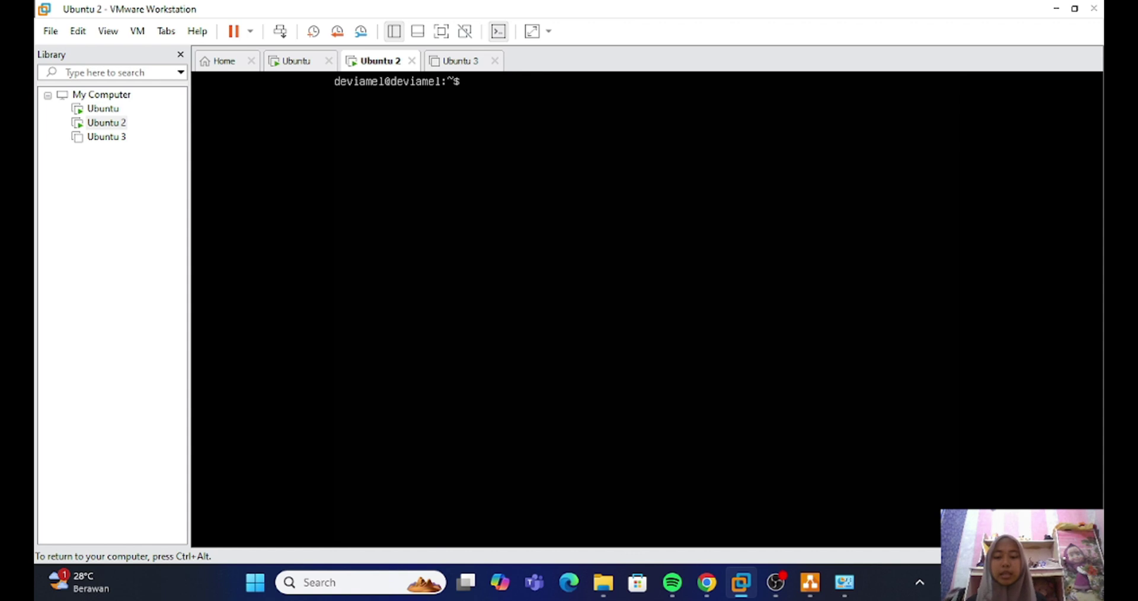
{"action": "type", "text": "sudo d"}
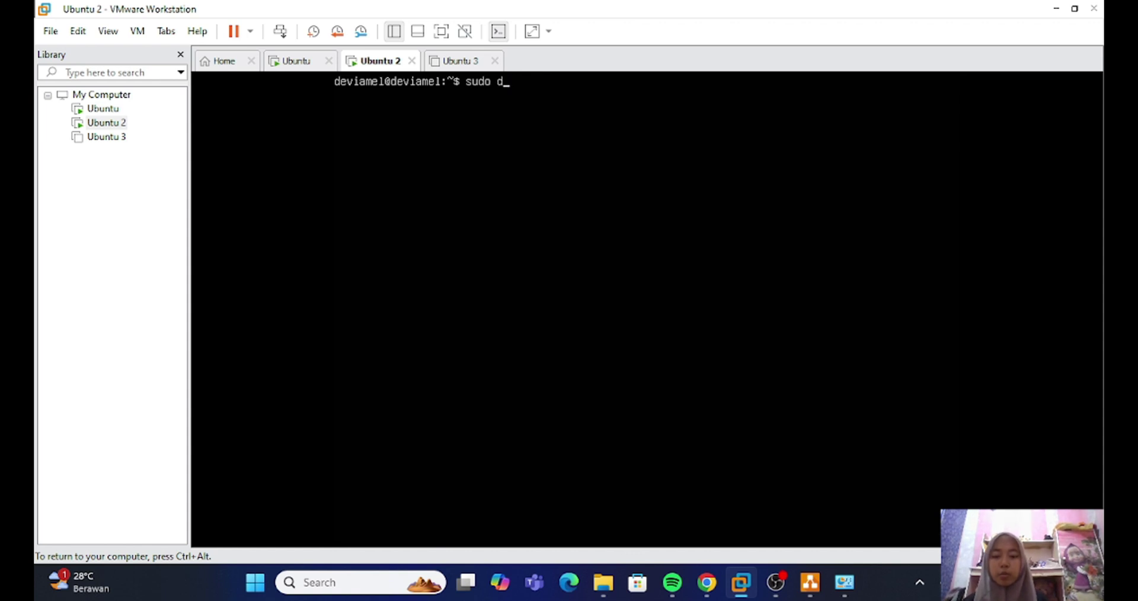
{"action": "type", "text": "hclient"}
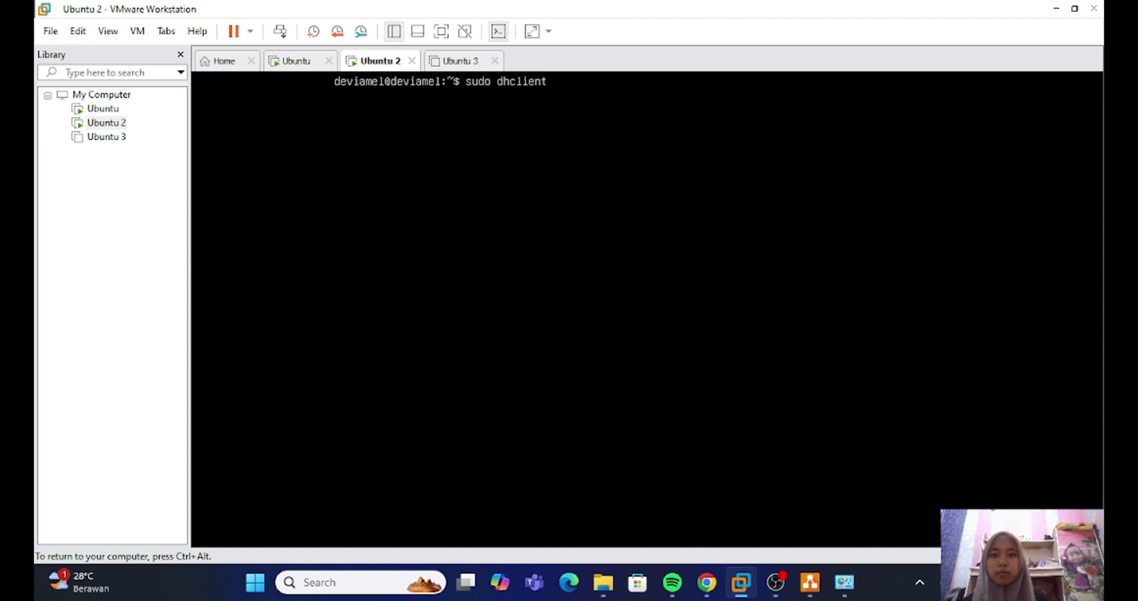
{"action": "type", "text": " -r"}
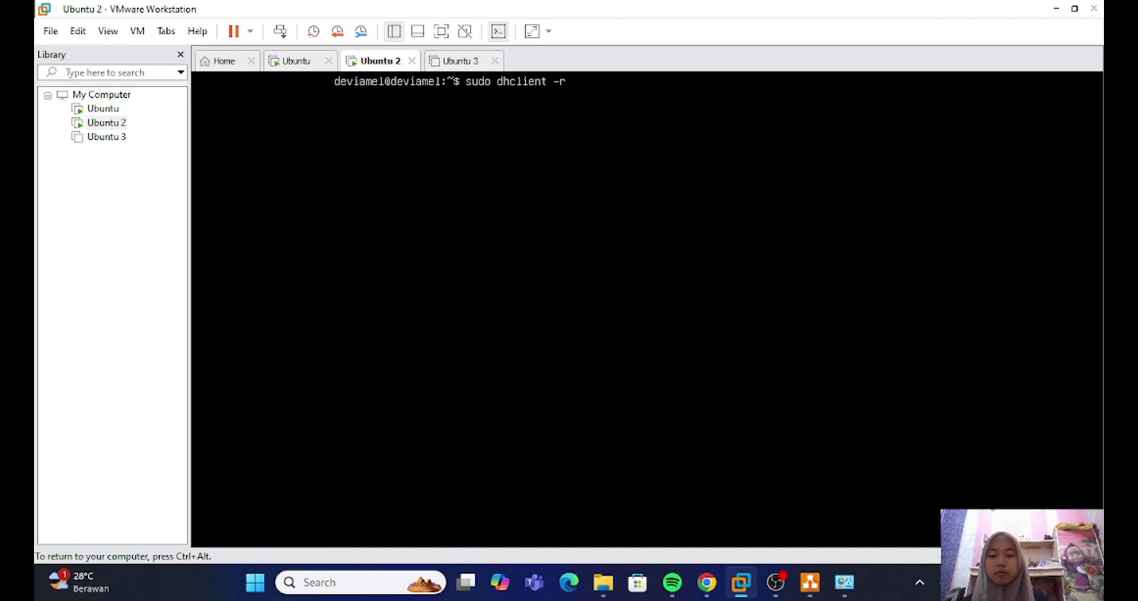
{"action": "type", "text": " ens33"}
{"action": "key", "text": "Return"}
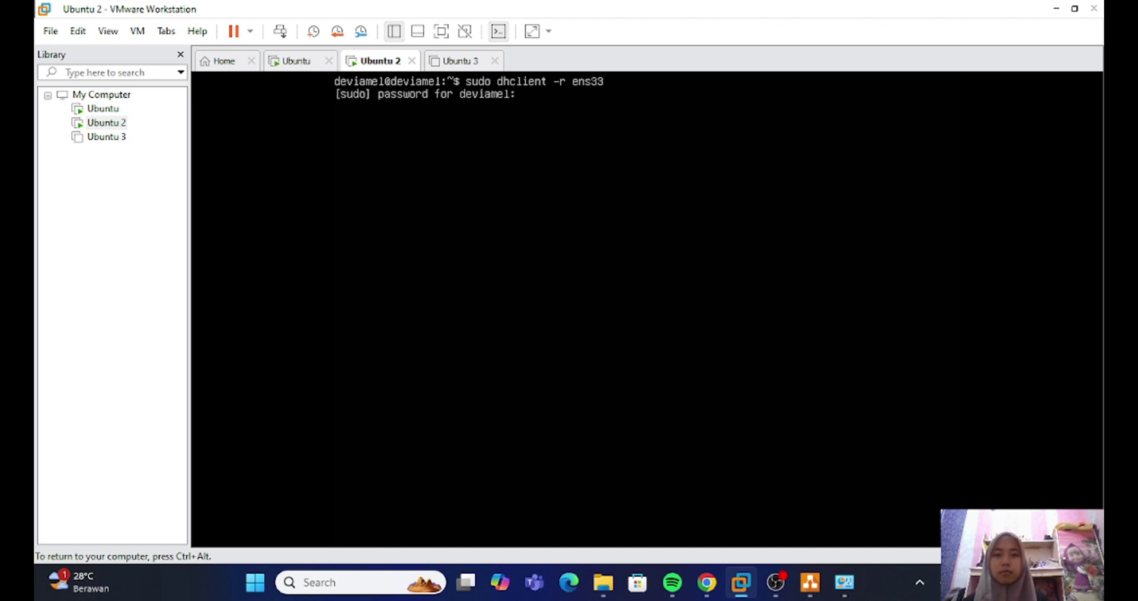
{"action": "key", "text": "Return"}
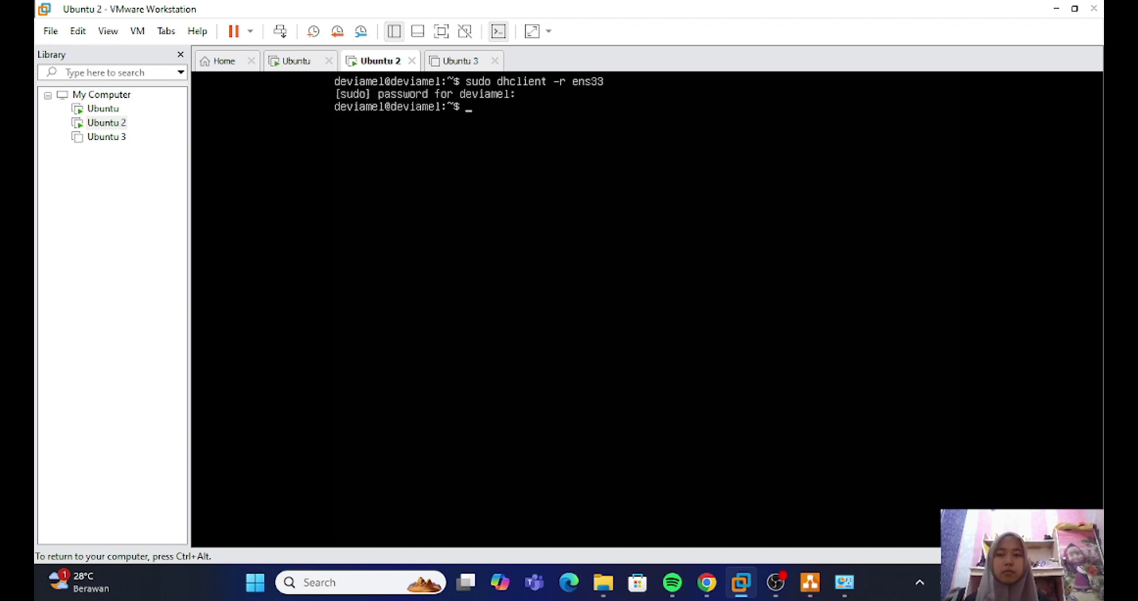
Request a new DHCP lease on Ubuntu 2 with sudo dhclient ens33 and list its interface addresses with ip a
{"action": "type", "text": "sudo"}
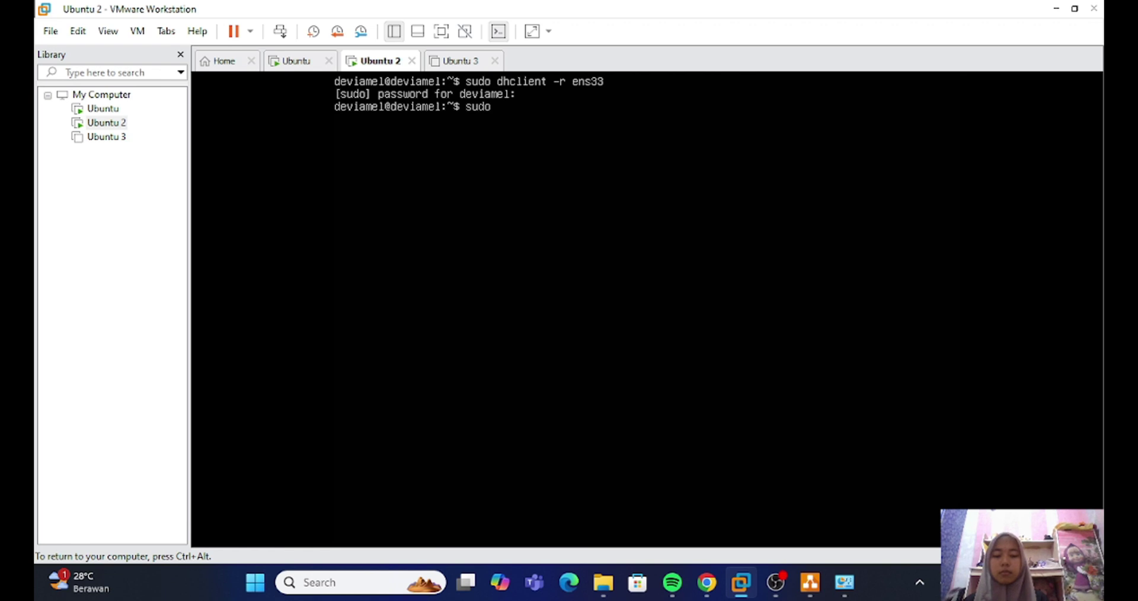
{"action": "type", "text": " dhclient"}
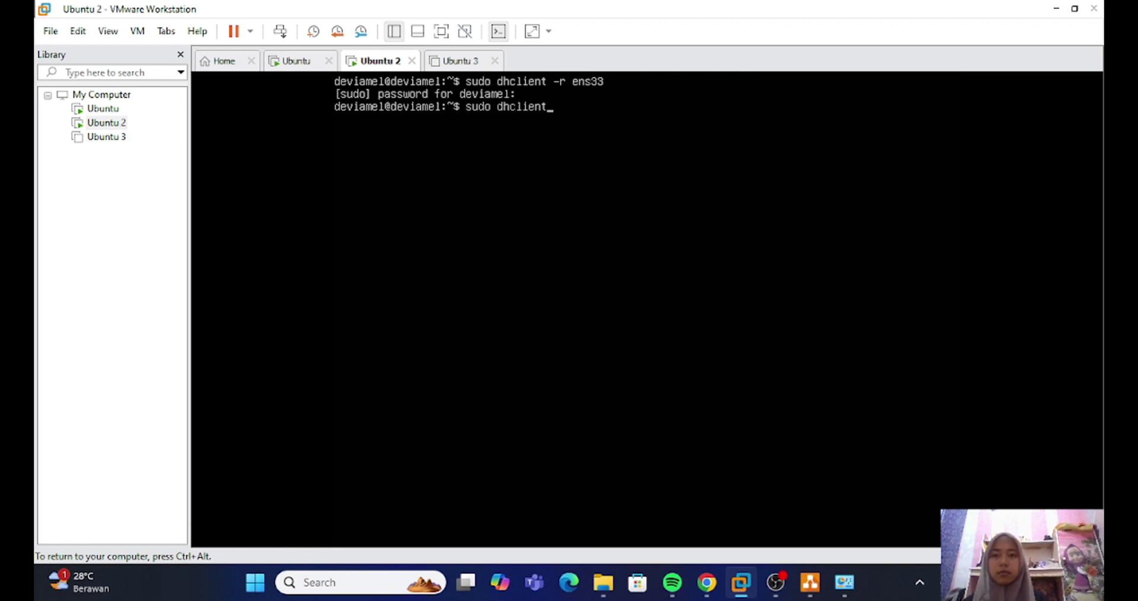
{"action": "type", "text": " ens33"}
{"action": "key", "text": "Return"}
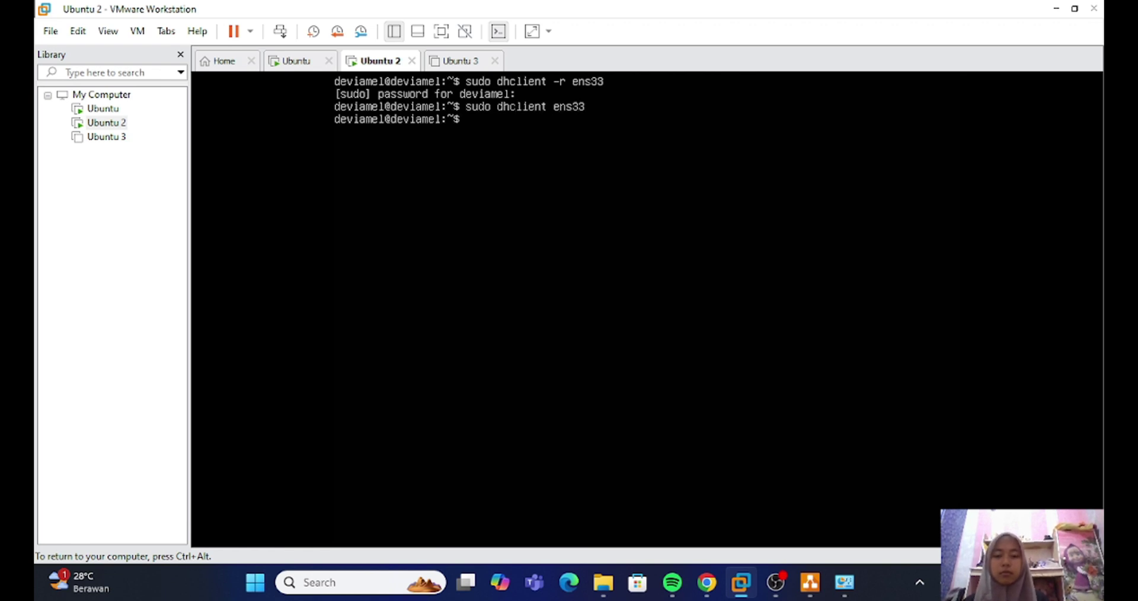
{"action": "type", "text": "ip"}
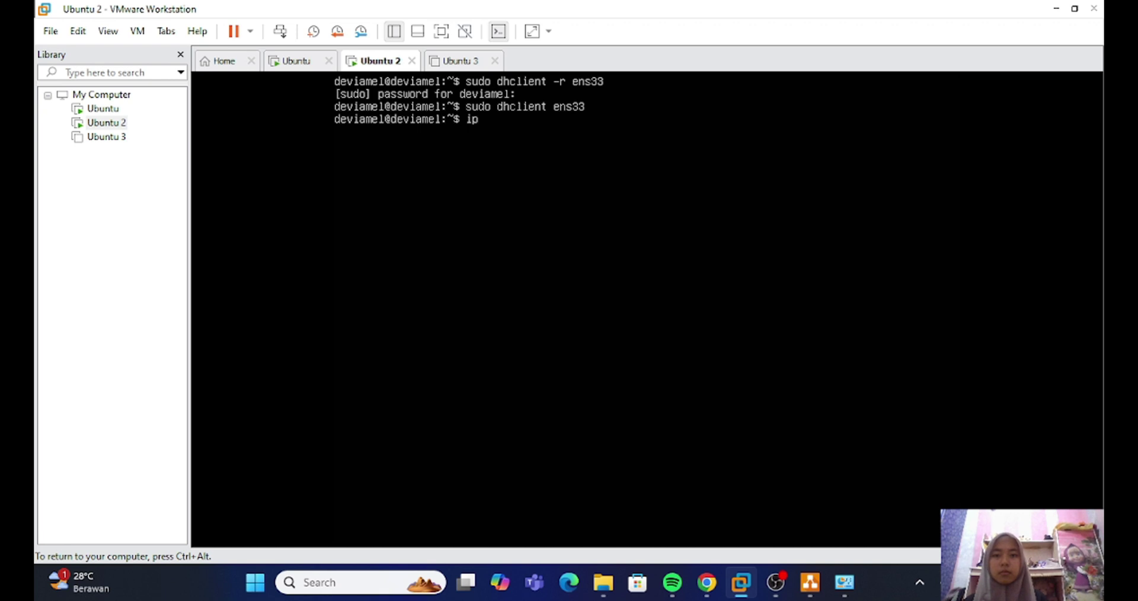
{"action": "type", "text": " a"}
{"action": "key", "text": "Return"}
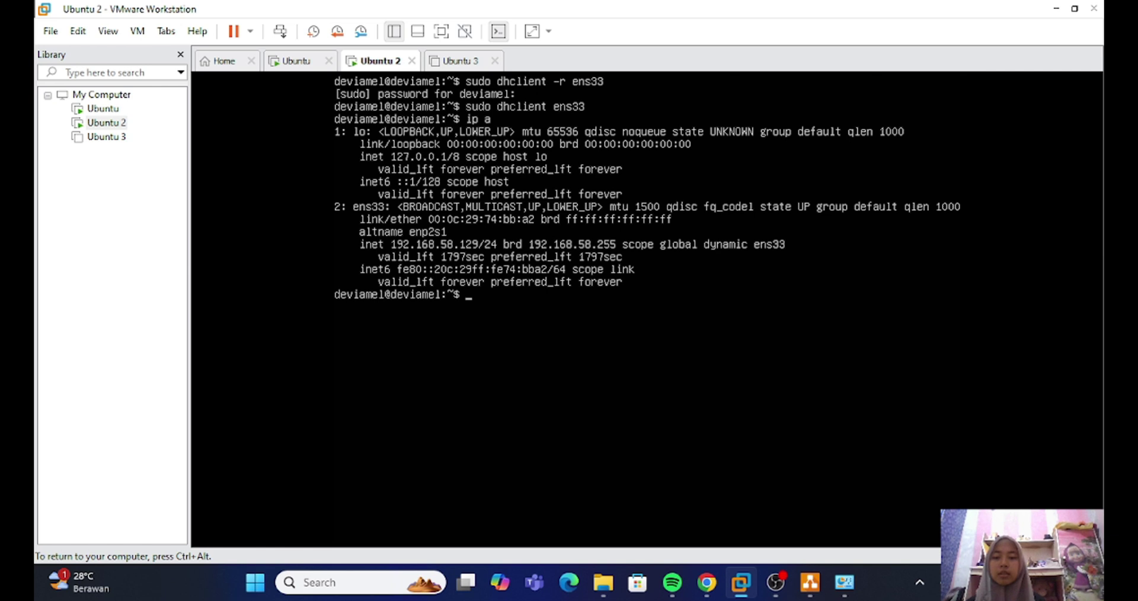
Open Command Prompt on the Windows host and ping the Ubuntu virtual machine at 192.168.58.128
{"action": "left_click", "coordinate": [406, 589]}
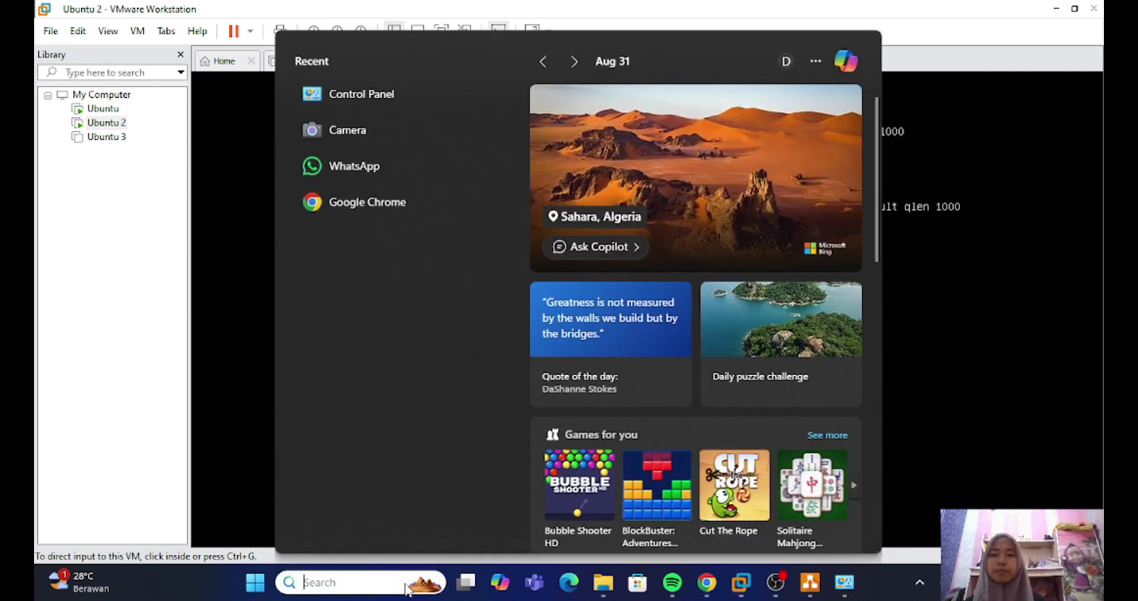
{"action": "type", "text": "c"}
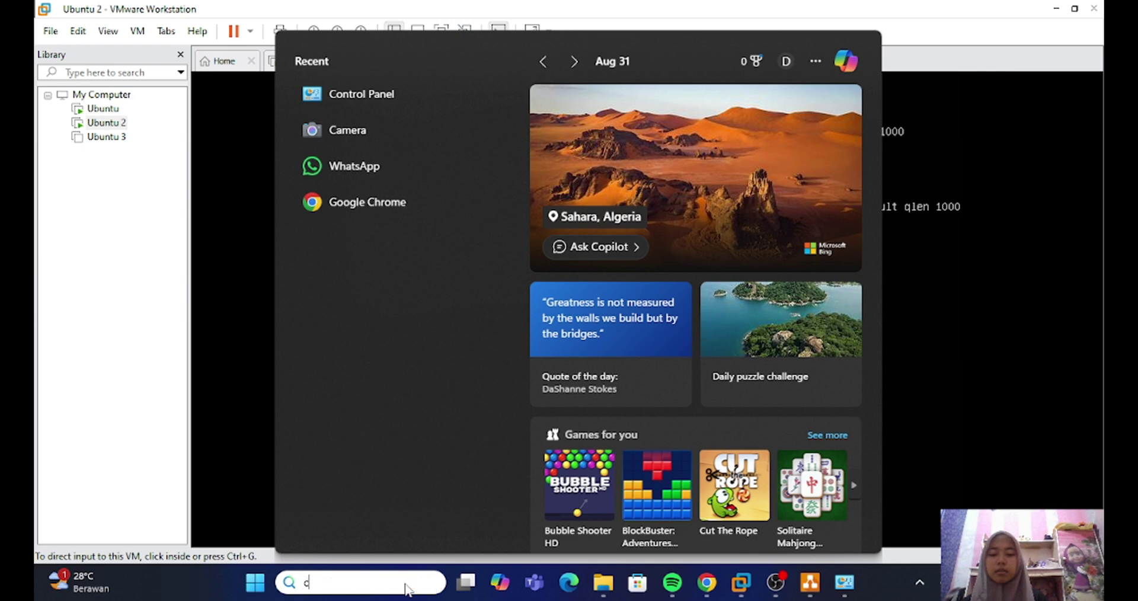
{"action": "type", "text": "om"}
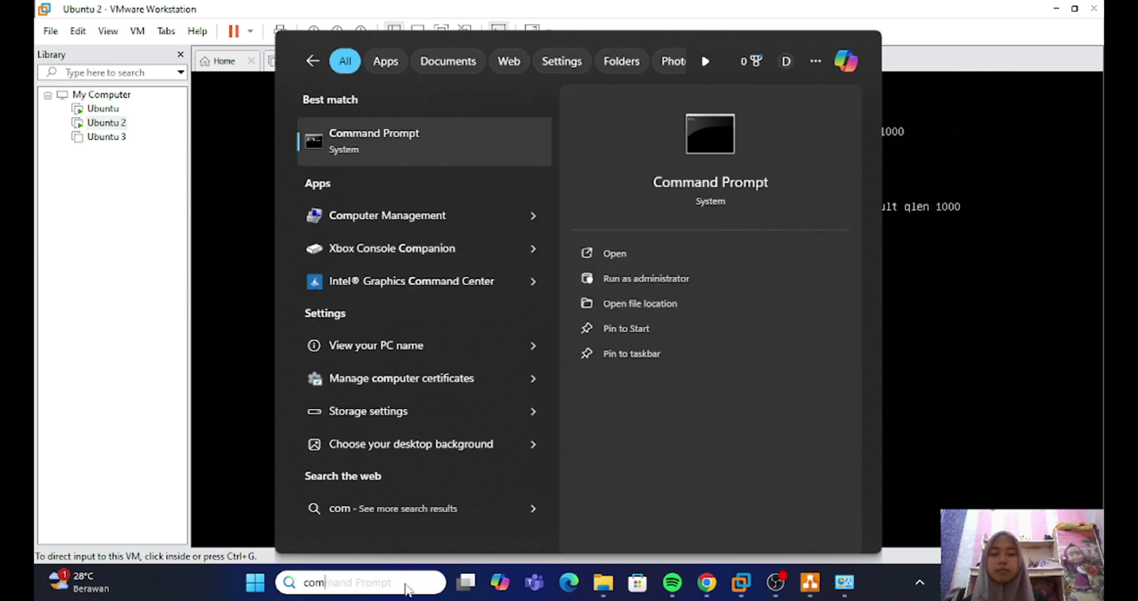
{"action": "key", "text": "Return"}
{"action": "type", "text": "p"}
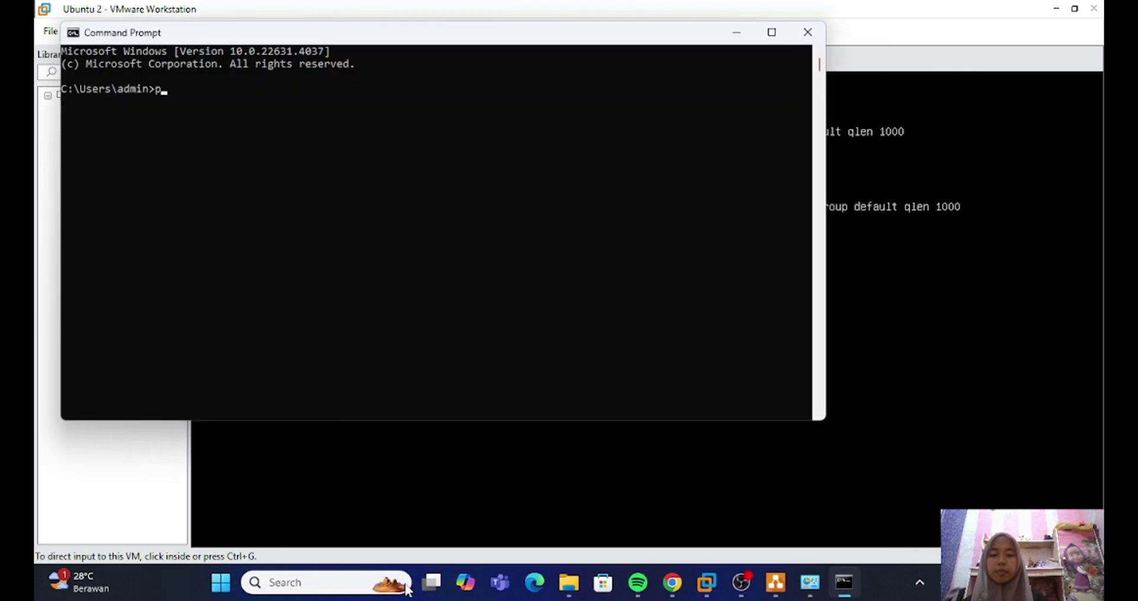
{"action": "type", "text": "ing"}
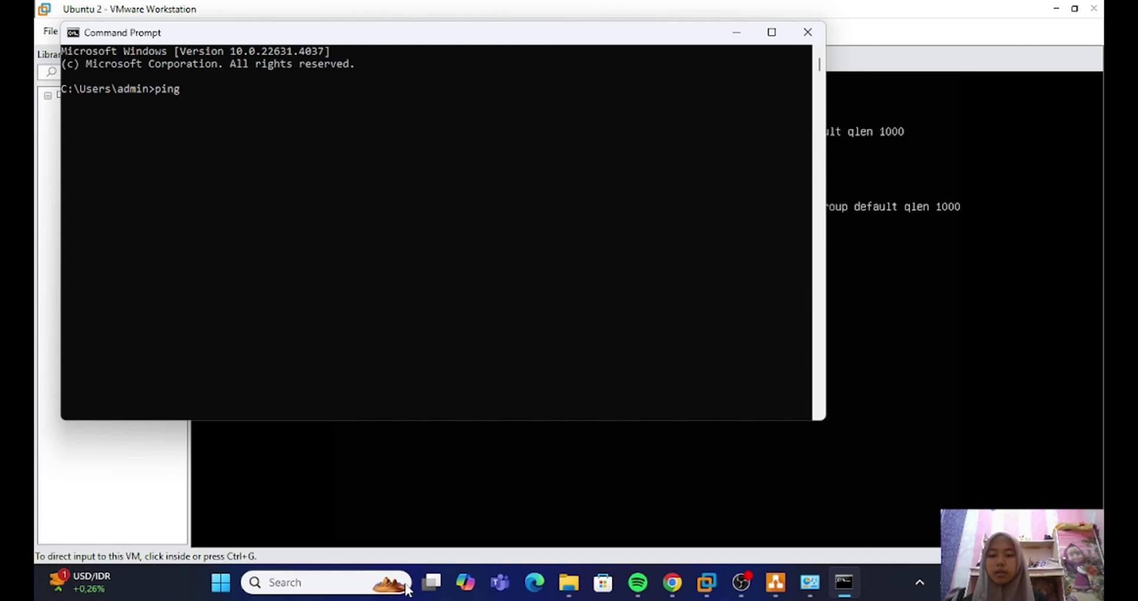
{"action": "type", "text": " 192.168"}
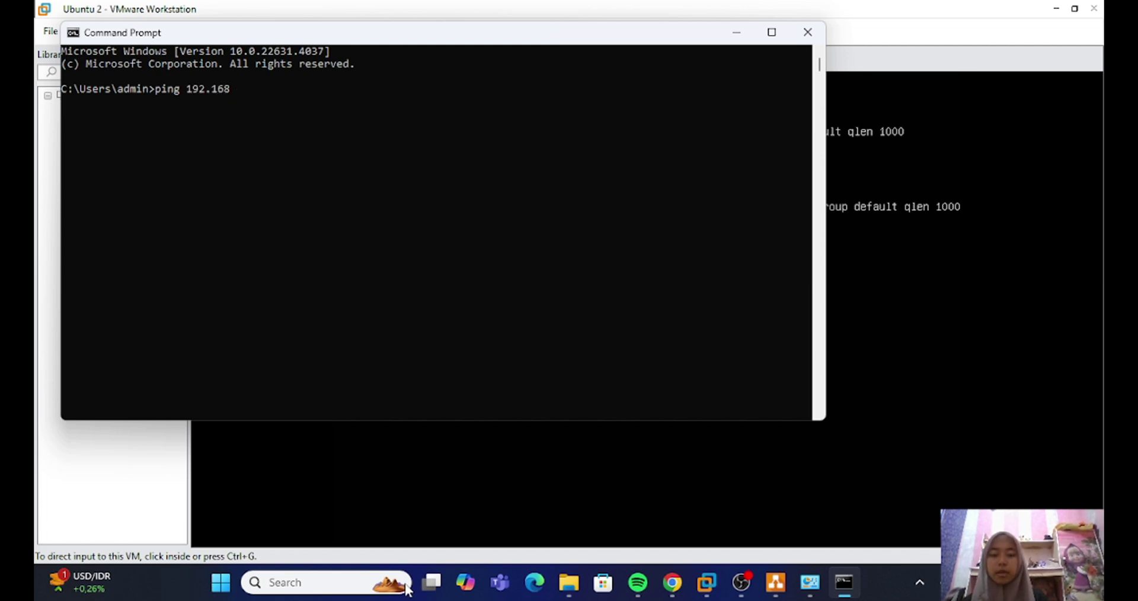
{"action": "type", "text": ".58.128"}
{"action": "key", "text": "Return"}
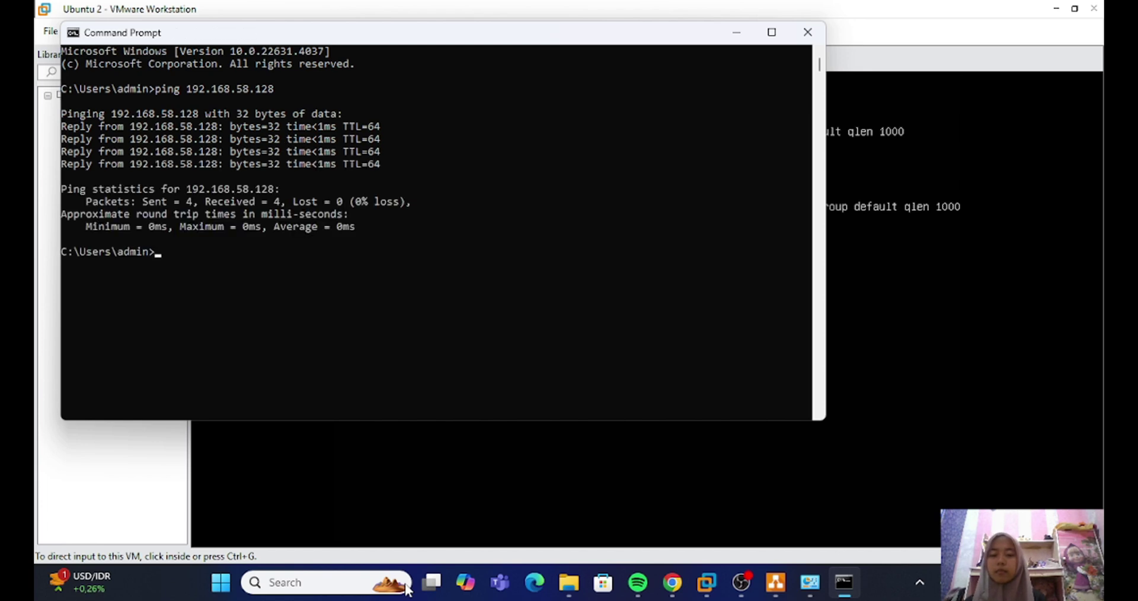
Ping the Ubuntu 2 virtual machine at 192.168.58.129 from the Windows host
{"action": "type", "text": "ping "}
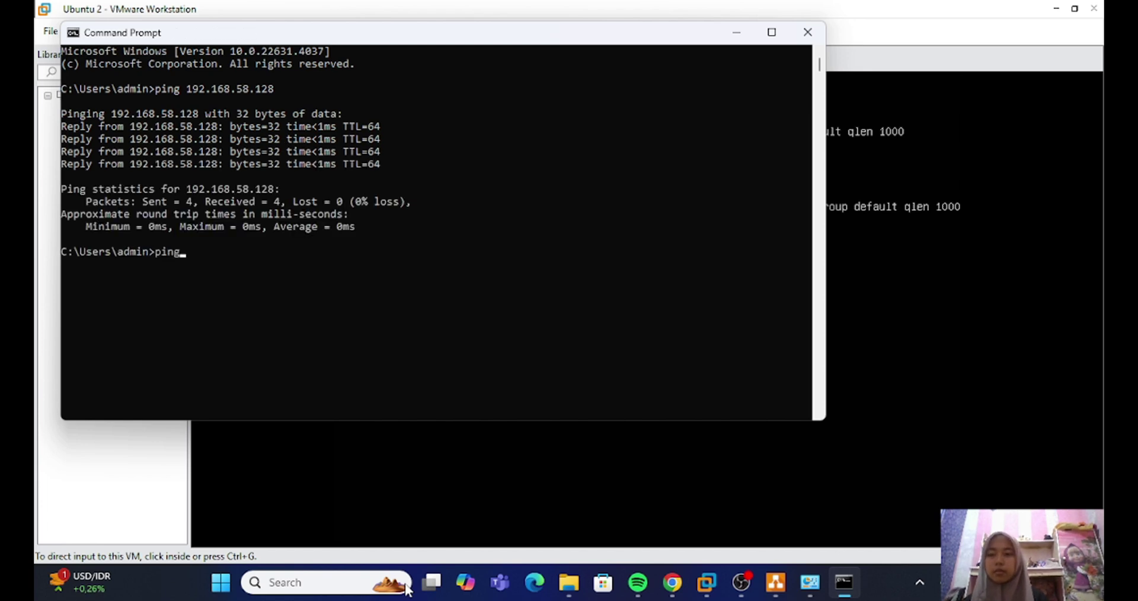
{"action": "type", "text": "192."}
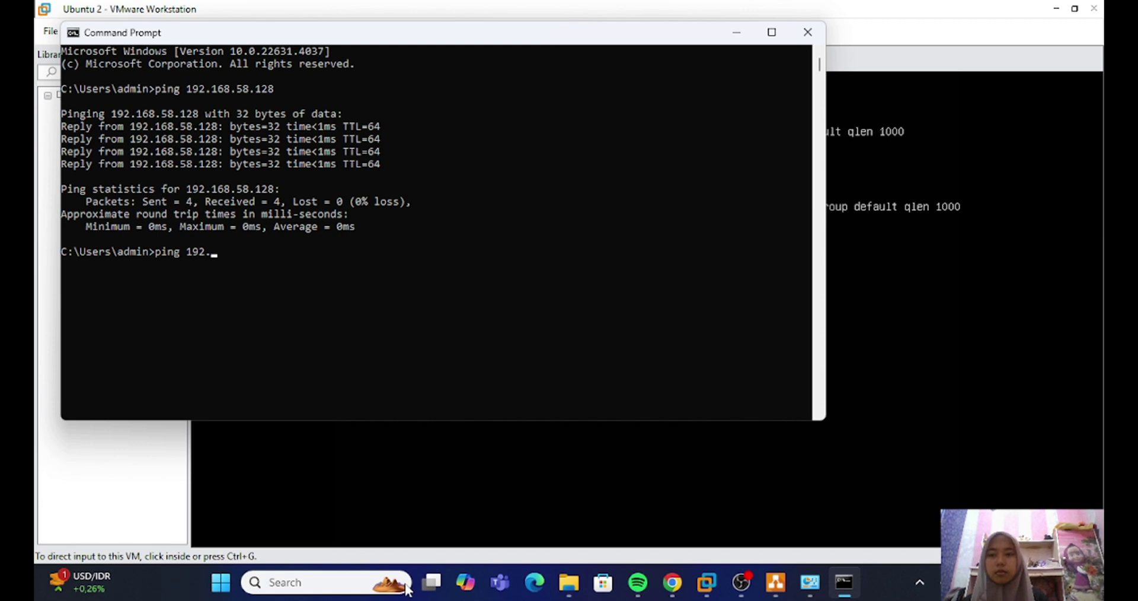
{"action": "type", "text": "168"}
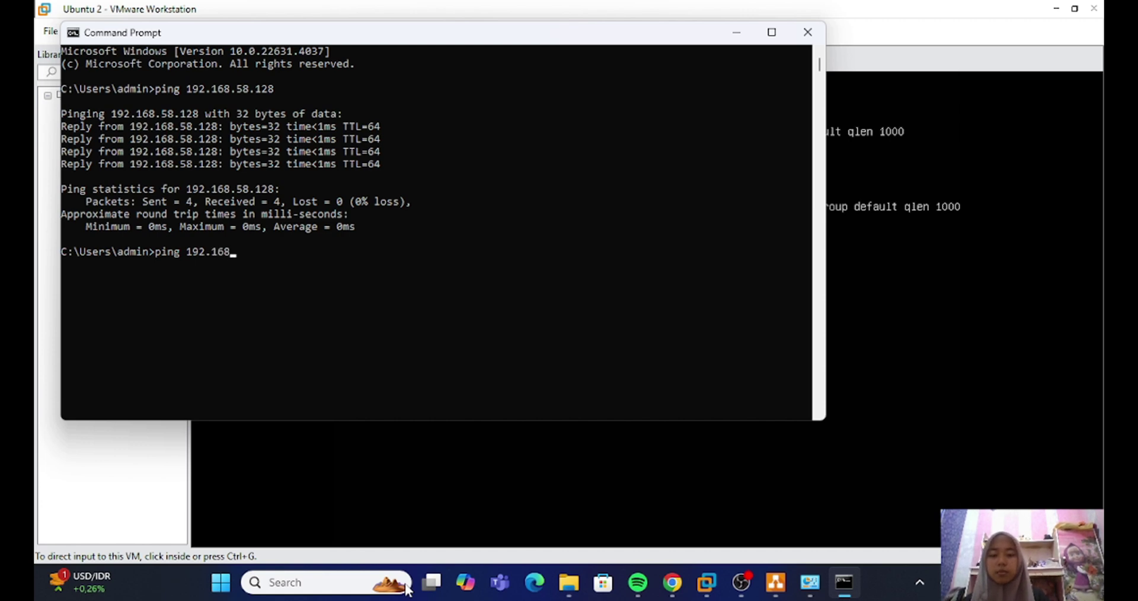
{"action": "type", "text": ".58"}
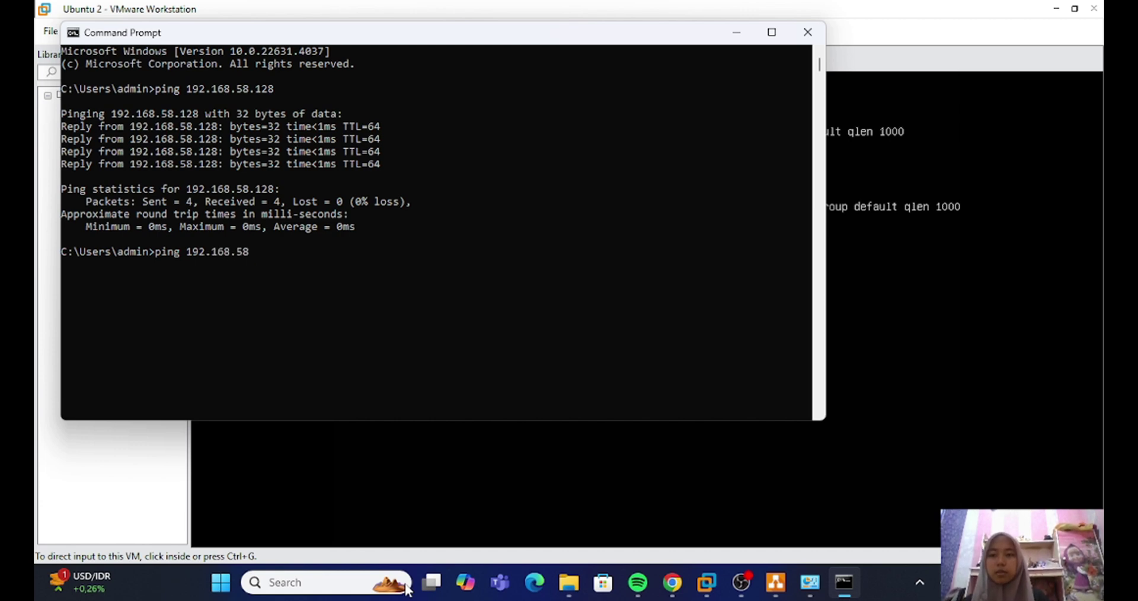
{"action": "type", "text": ".129"}
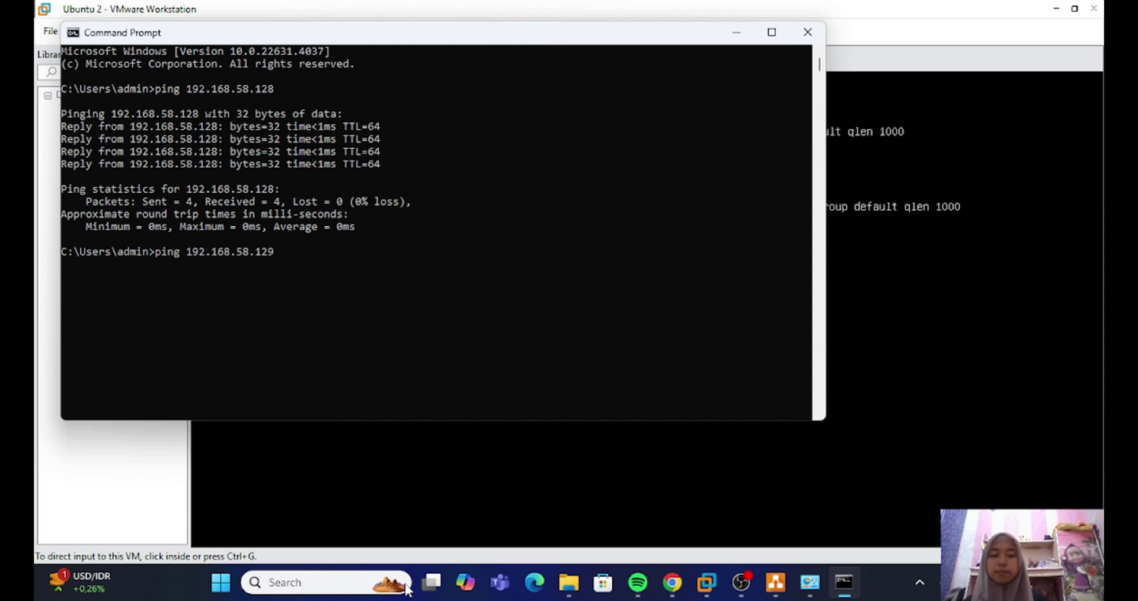
{"action": "key", "text": "Return"}
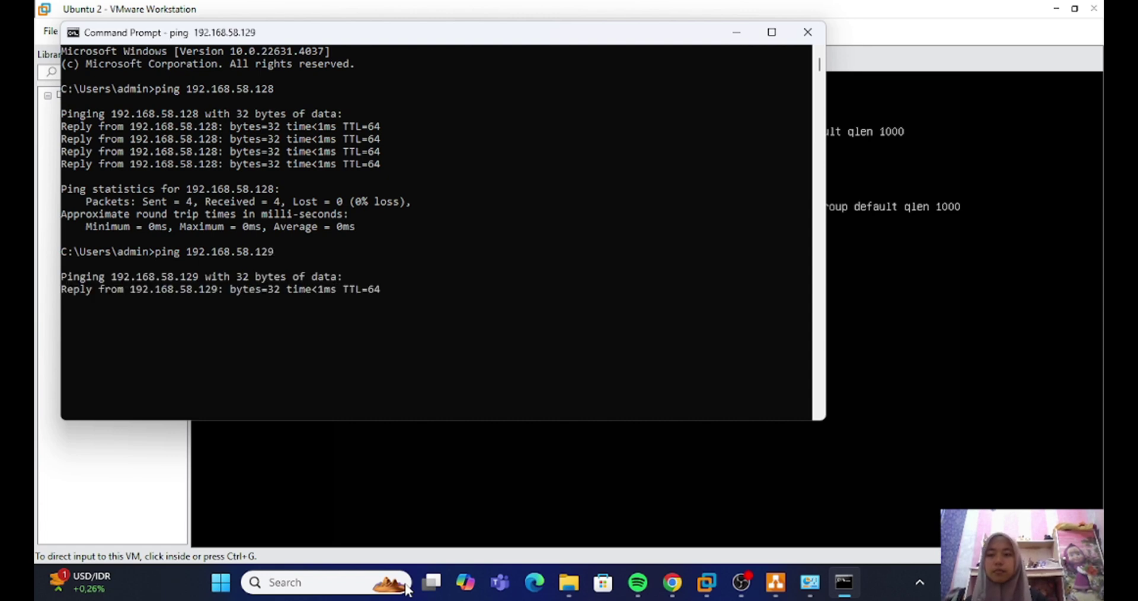